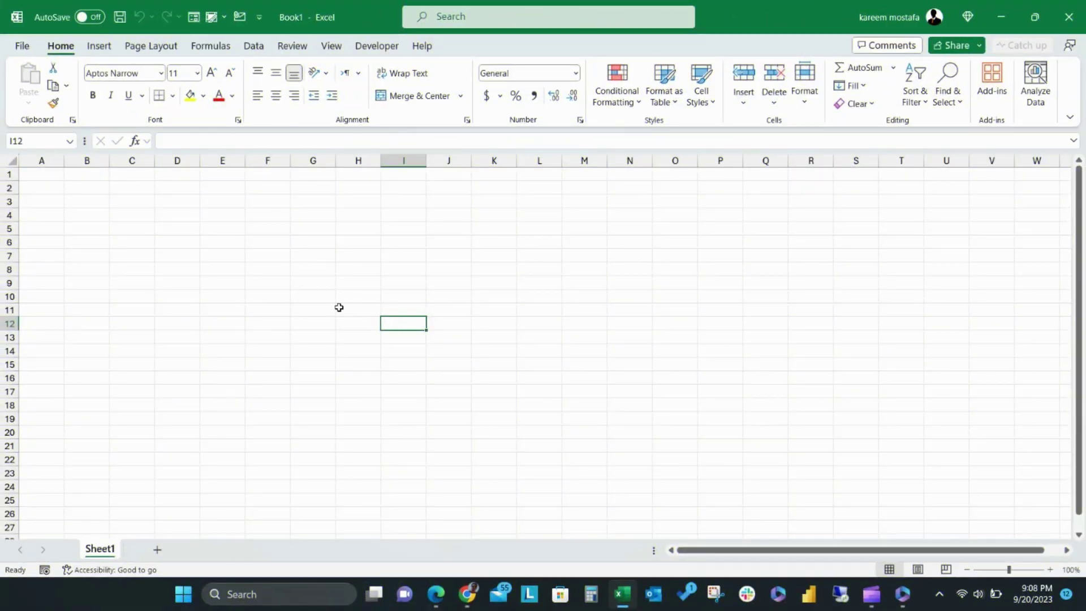
- Join the Microsoft 365 Insider Beta Channel from File > Account, accept the terms, and return to the sheet
click(376, 269)
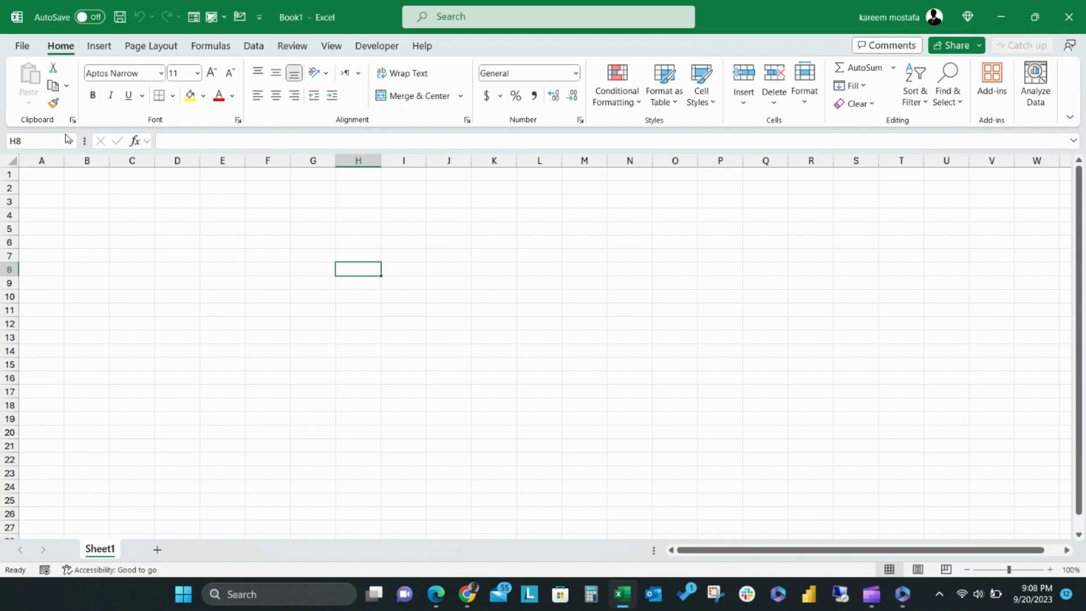
click(23, 46)
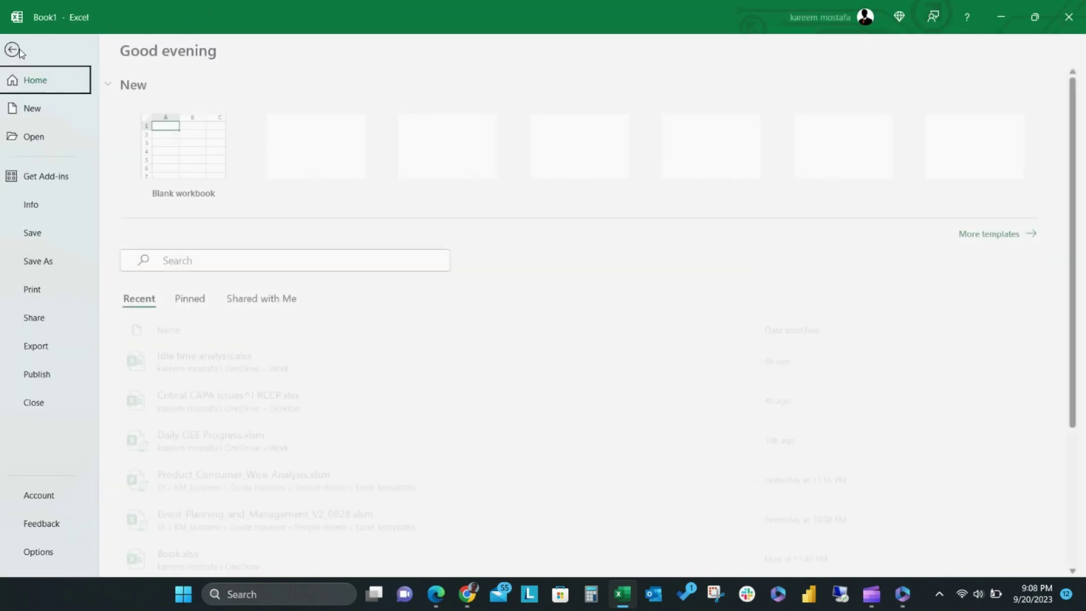
click(47, 496)
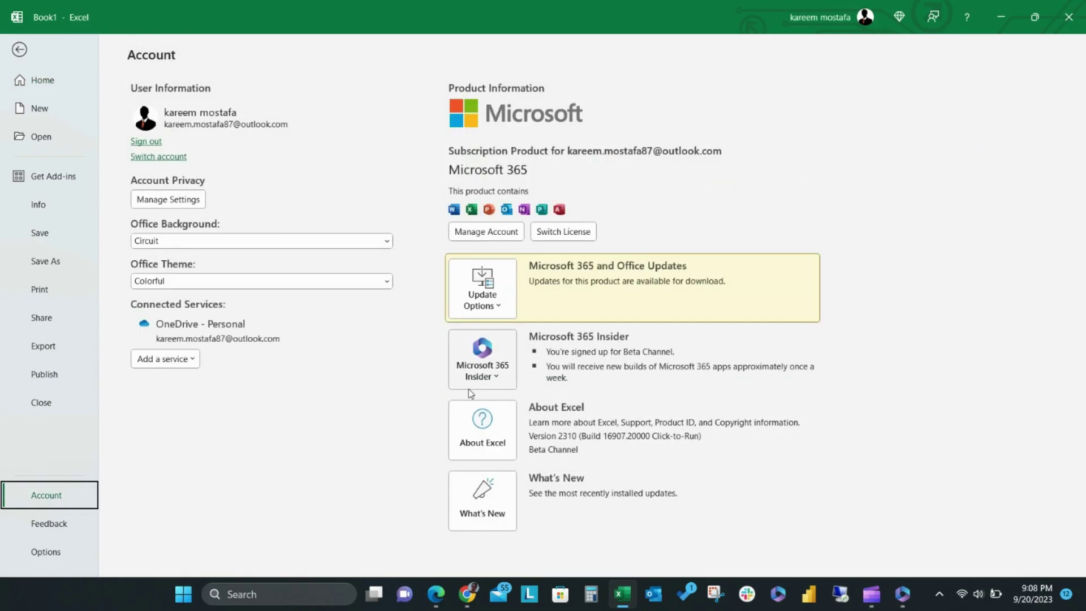
click(489, 382)
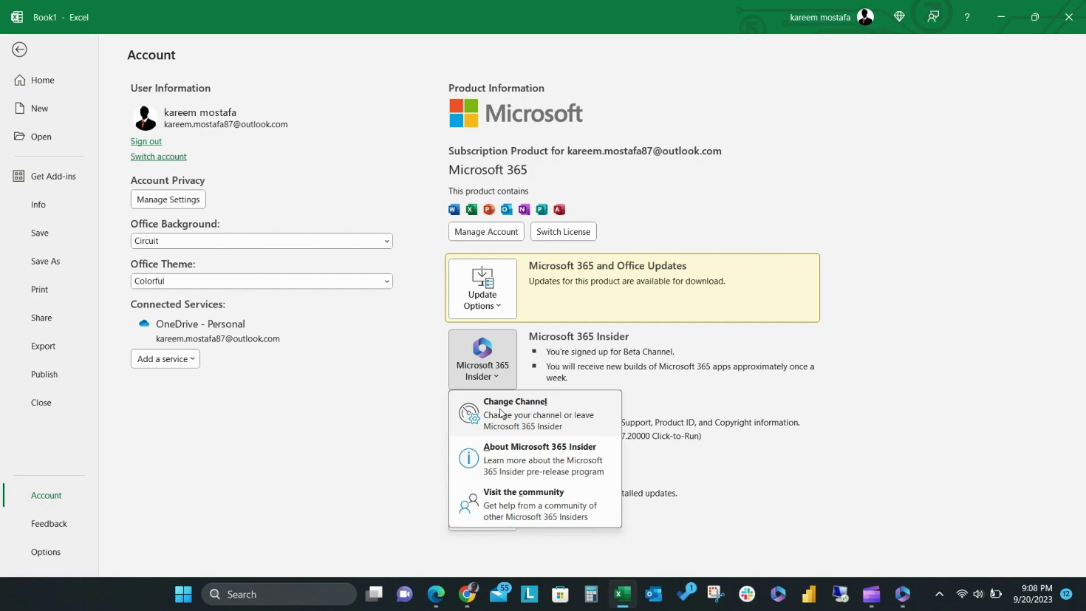
click(500, 413)
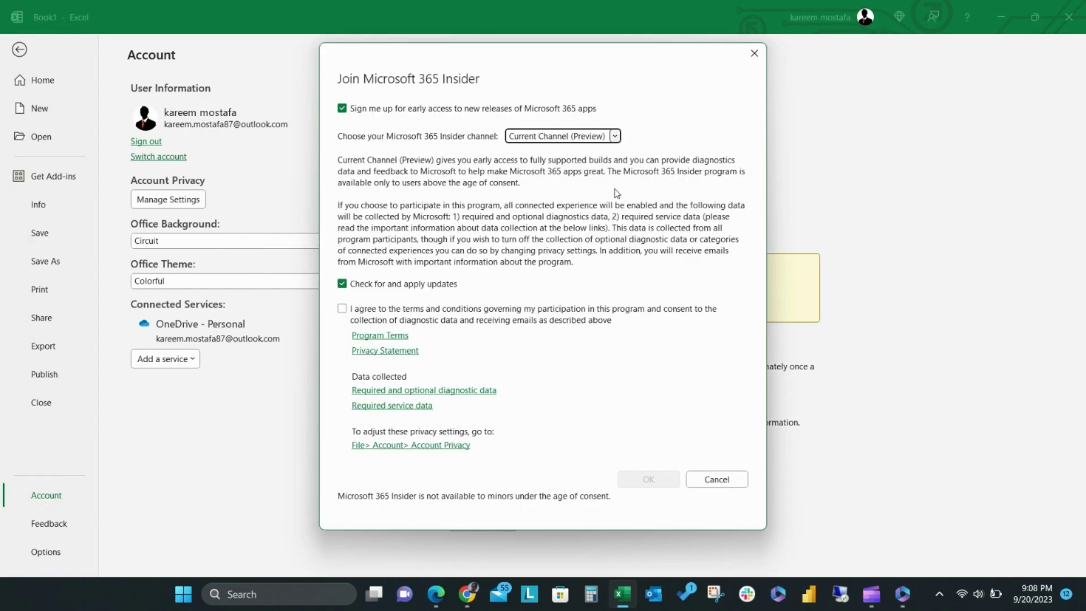
click(615, 137)
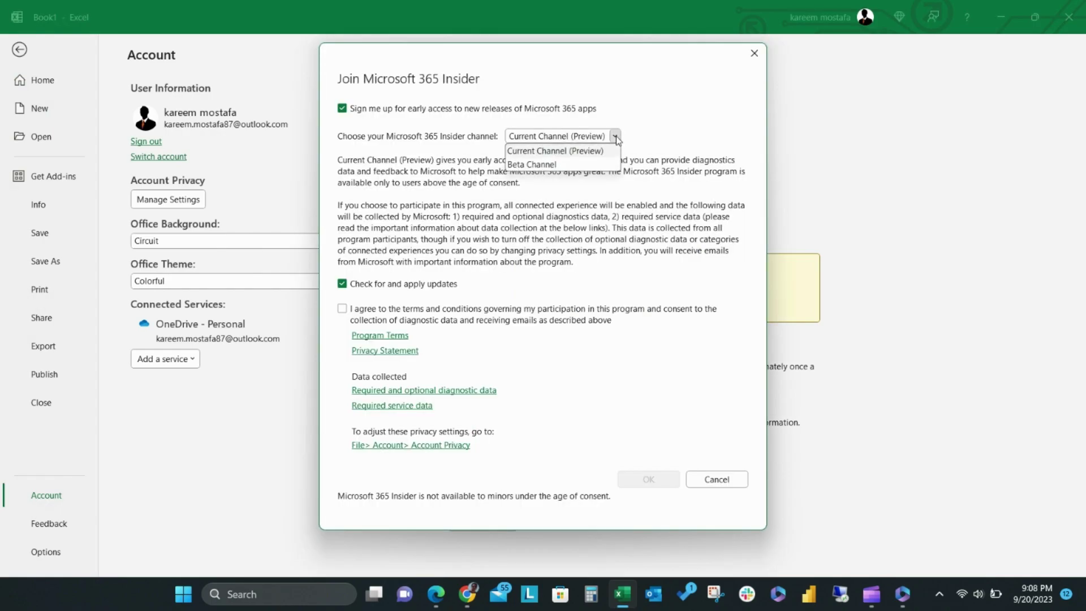
click(525, 165)
click(342, 320)
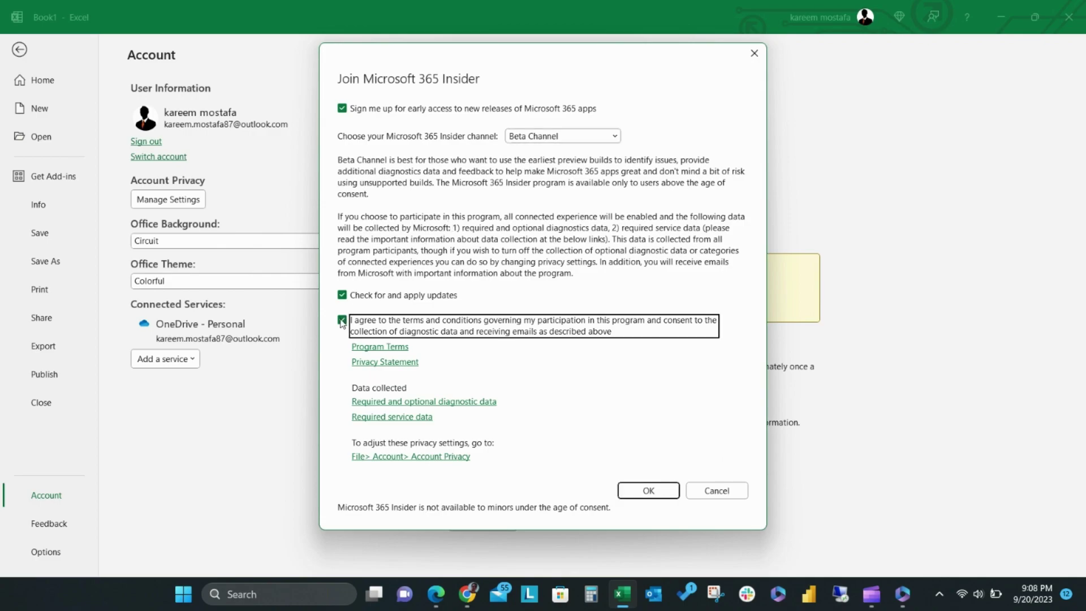
click(649, 491)
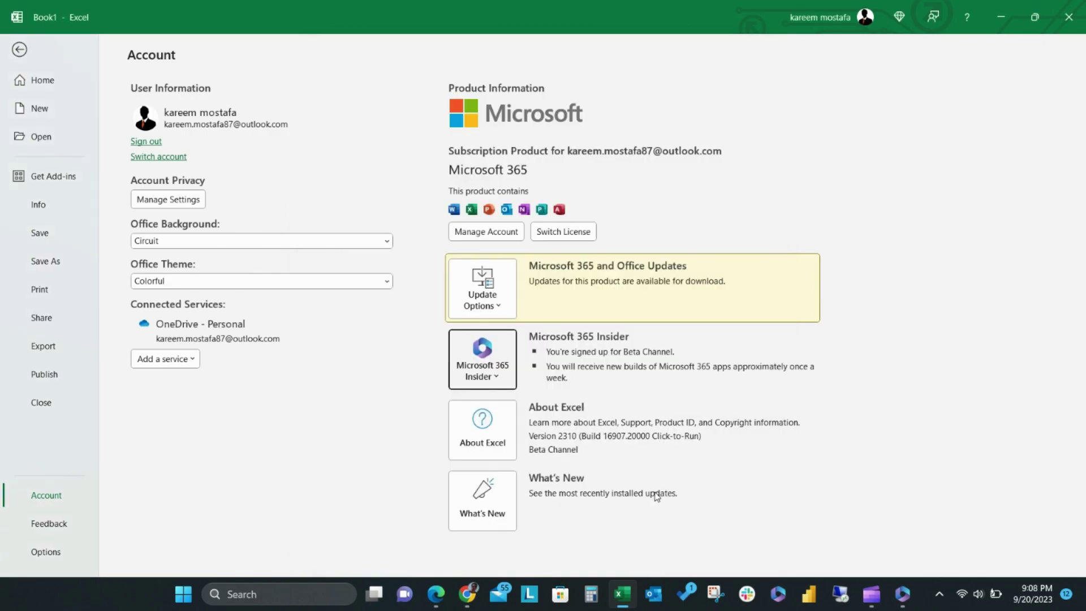
click(28, 49)
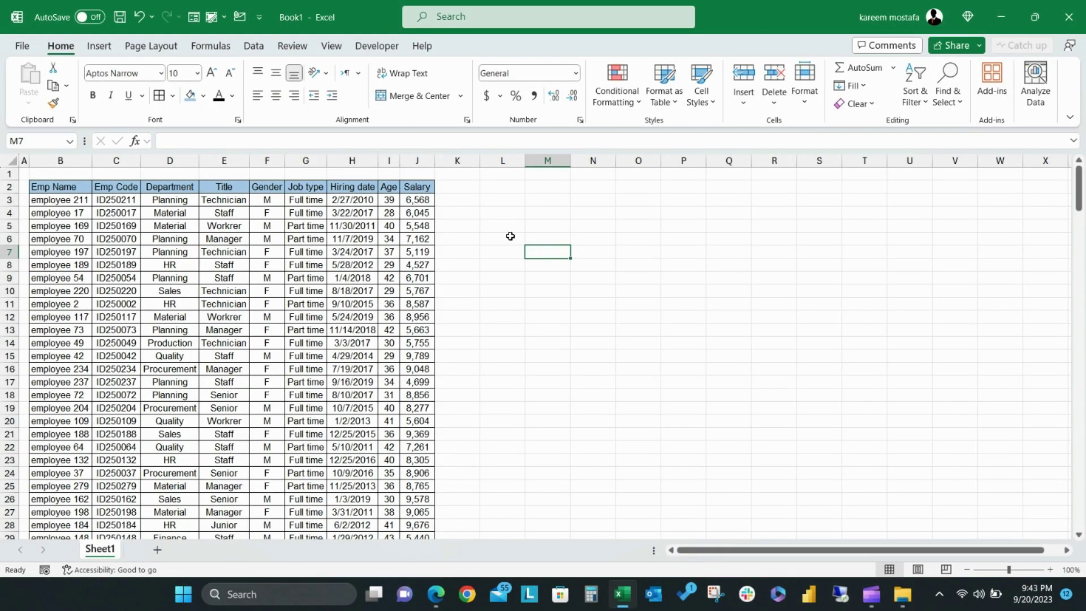
- Show the Python in Excel samples pane and browse examples like pandas describe and pair plots
click(222, 49)
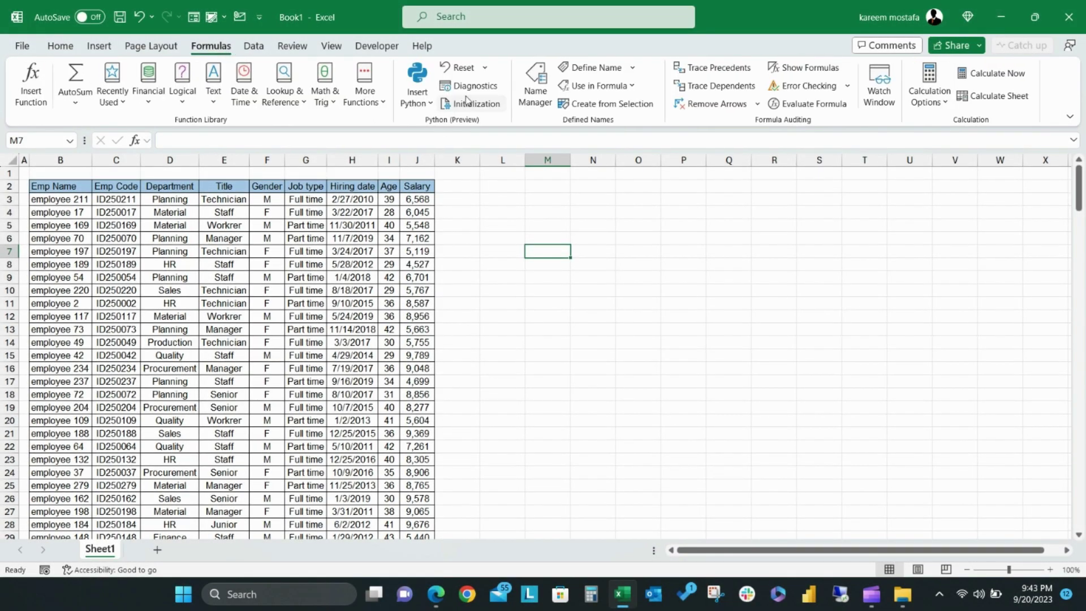
click(421, 107)
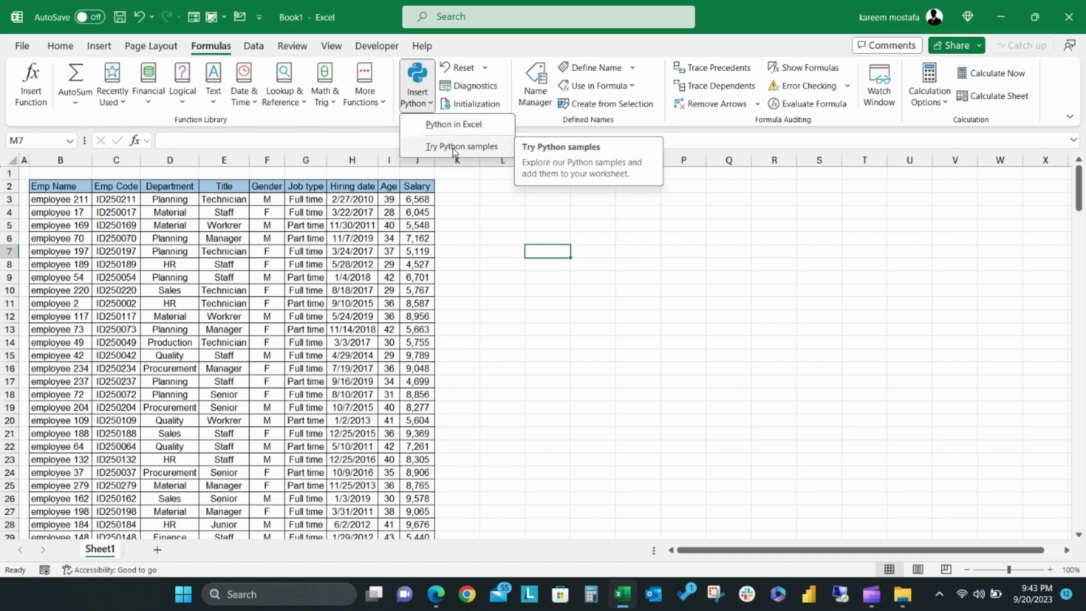
click(453, 148)
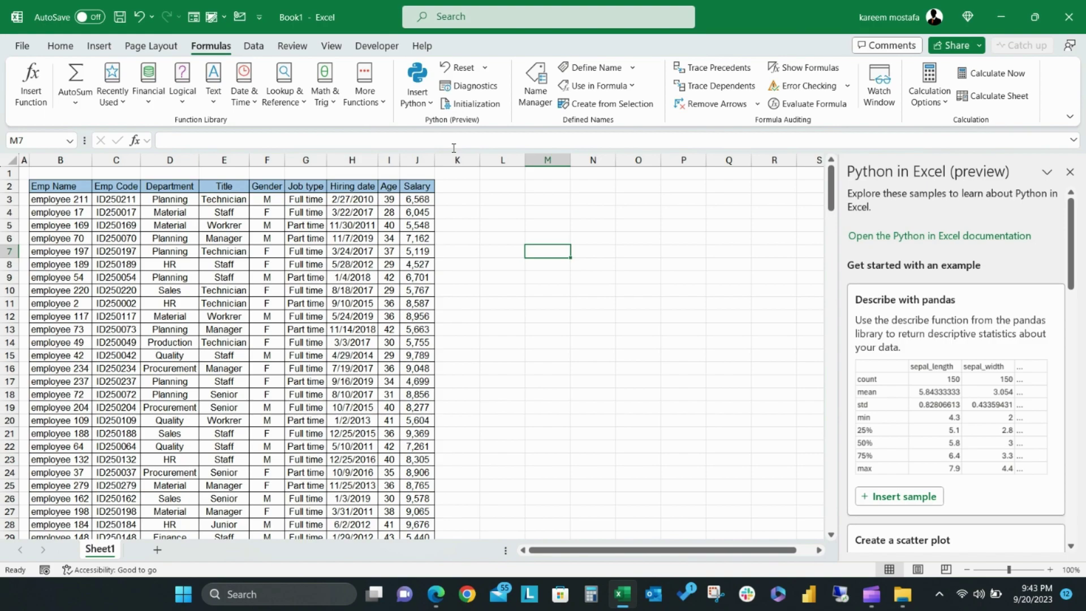
scroll(956, 282, down, 5)
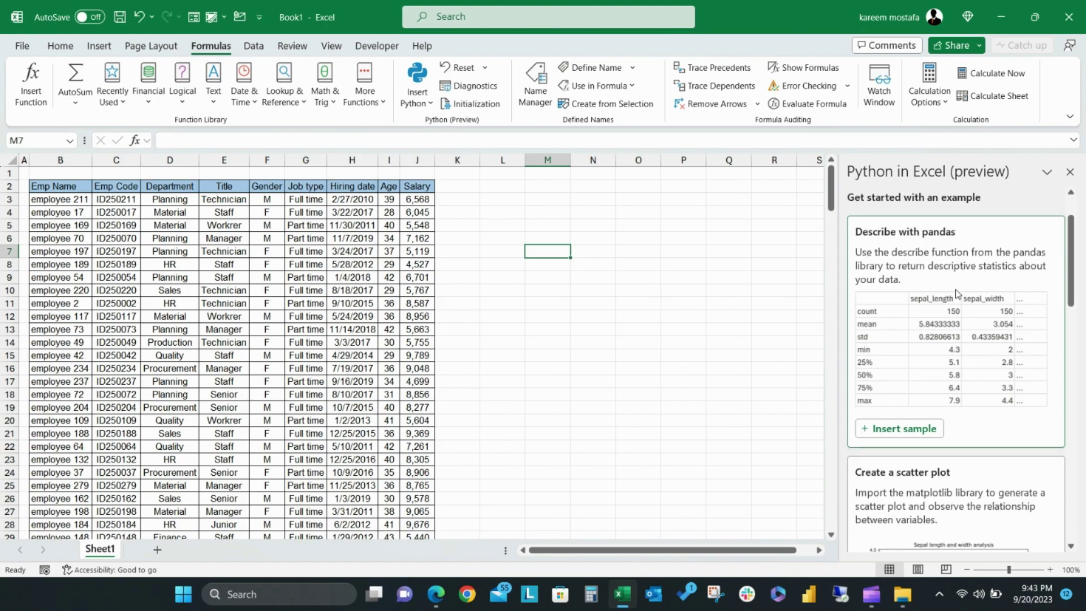
scroll(982, 341, down, 10)
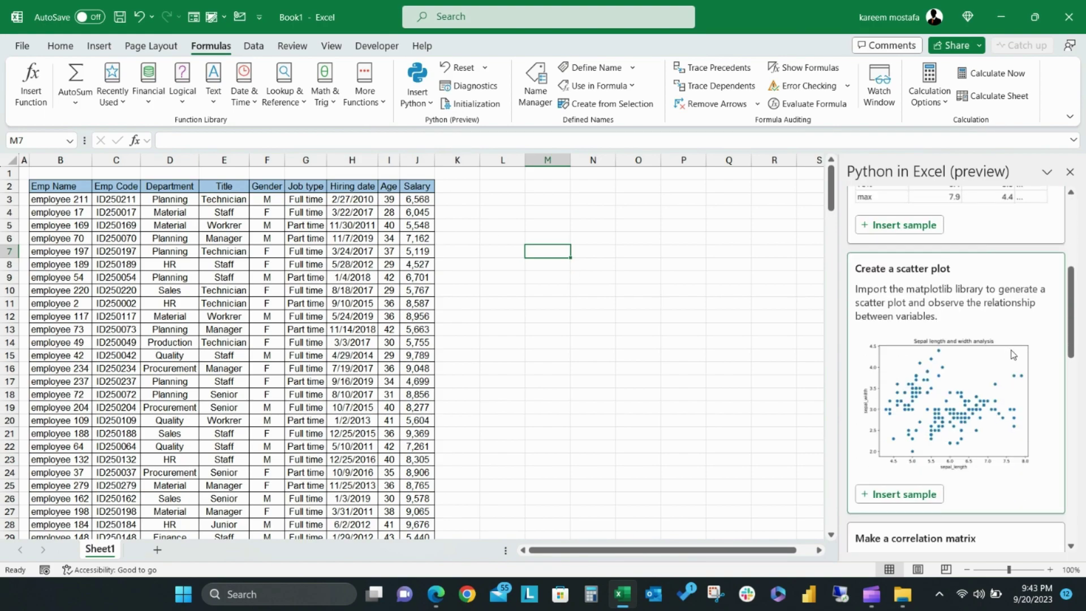
scroll(1025, 383, down, 8)
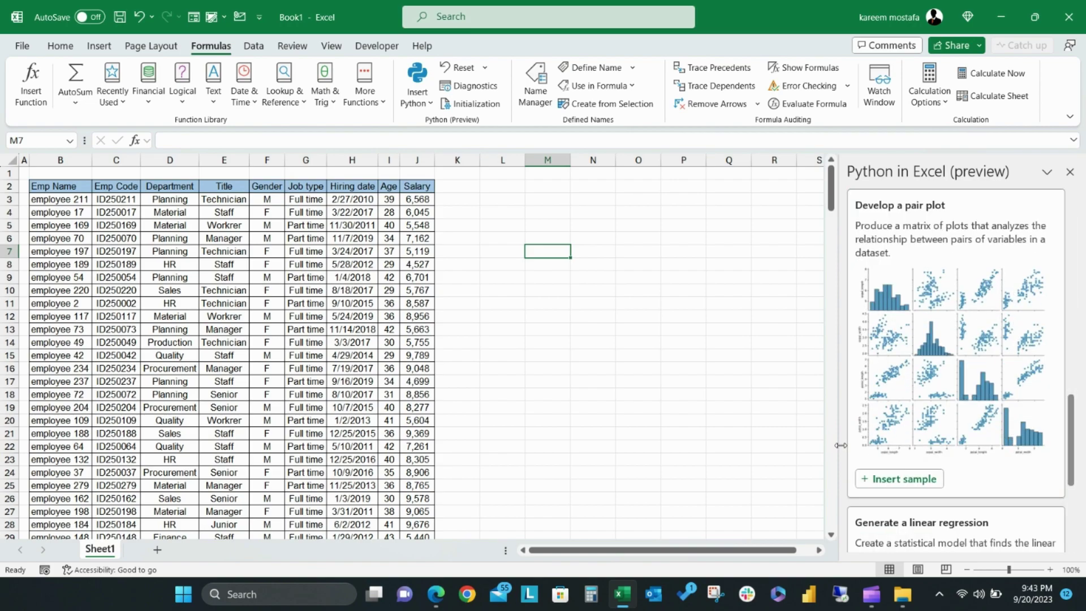
scroll(930, 459, down, 1)
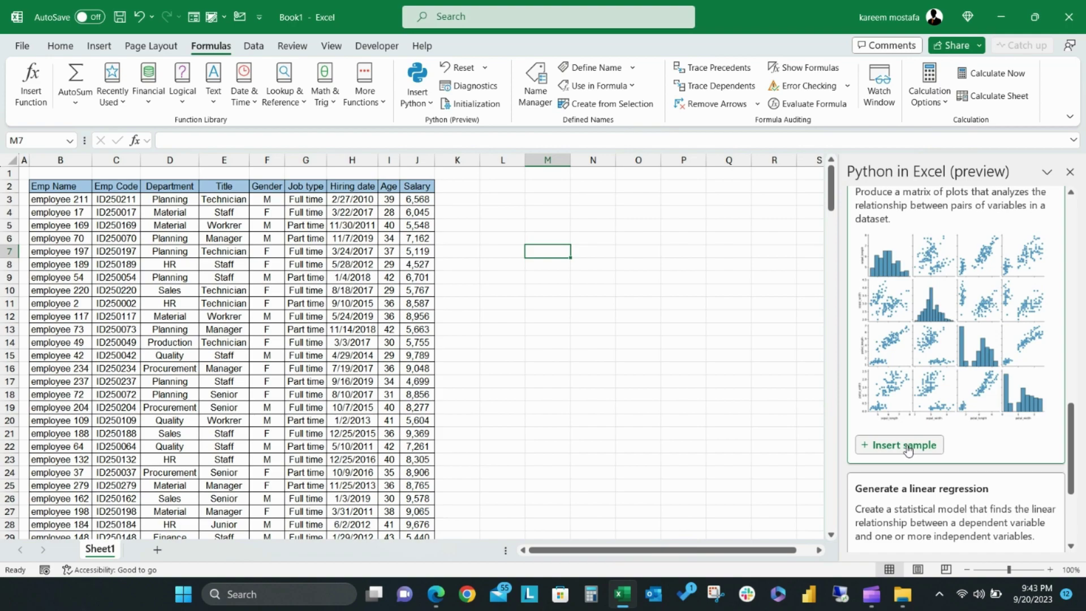
- Close the samples pane and cancel the stray Python cell started in M7
click(1071, 173)
click(420, 105)
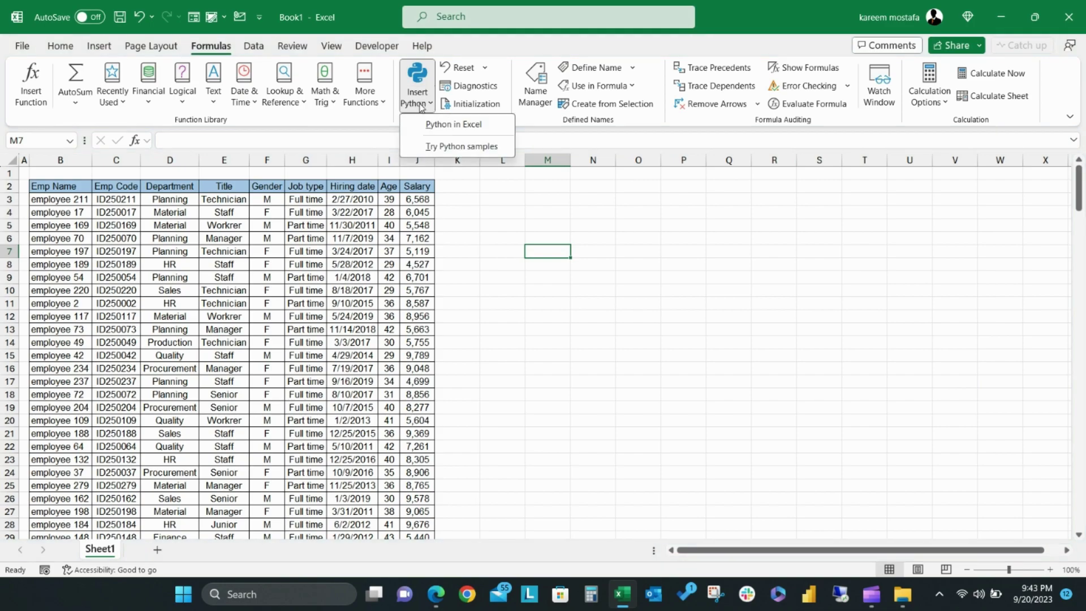
click(453, 126)
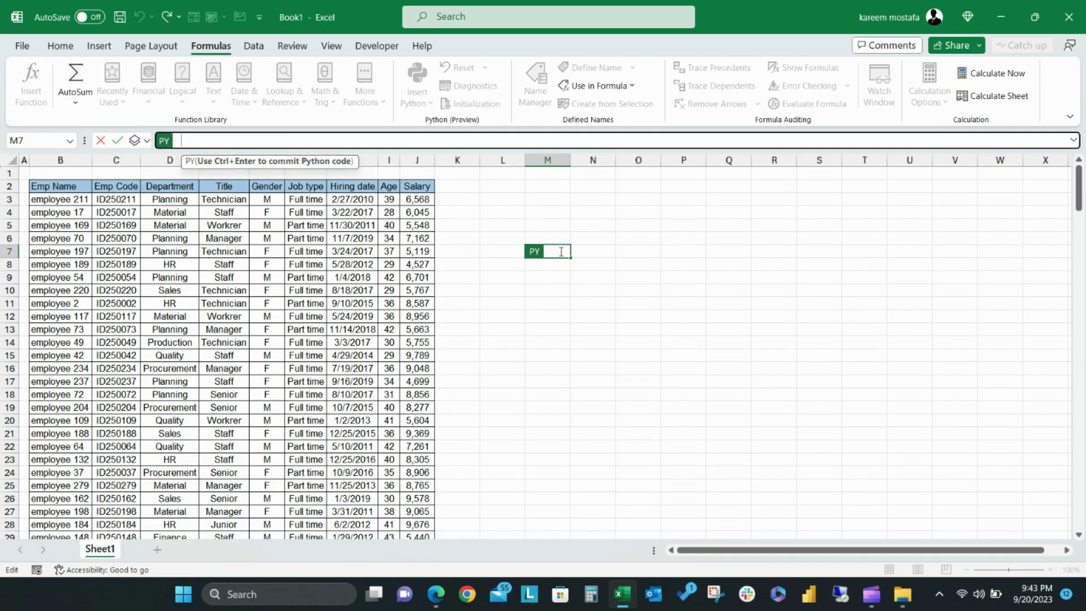
key(Escape)
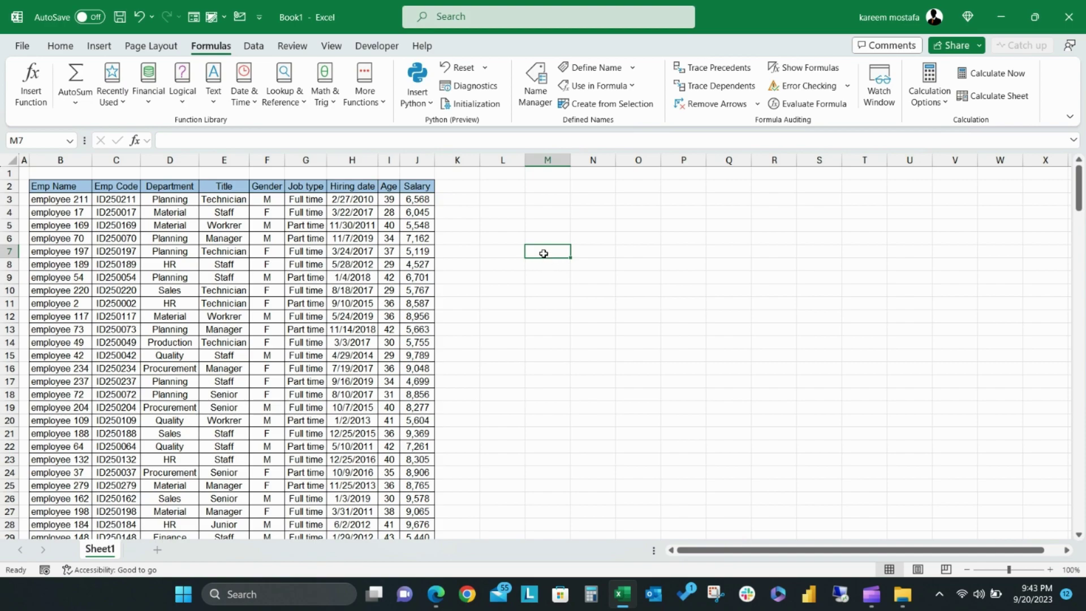
- Make M4 an empty Python cell with =PY
click(546, 215)
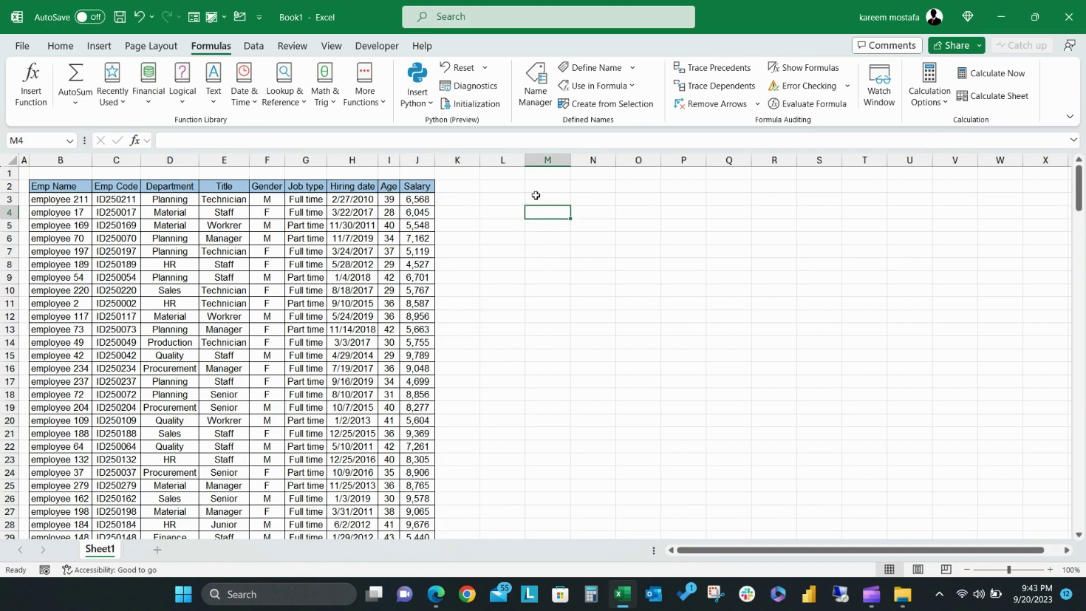
text(=py)
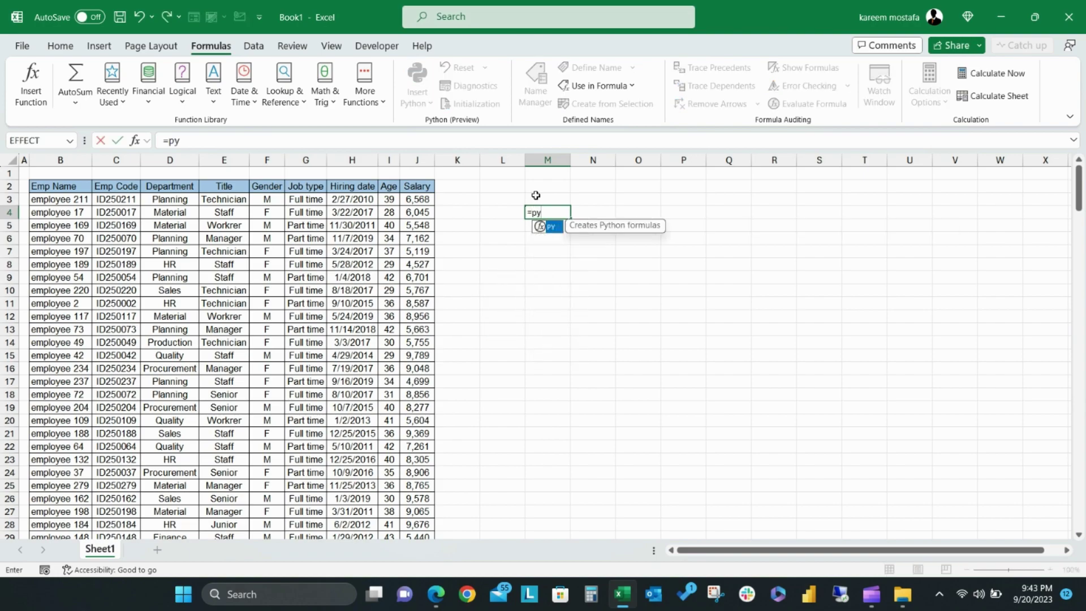
key(Tab)
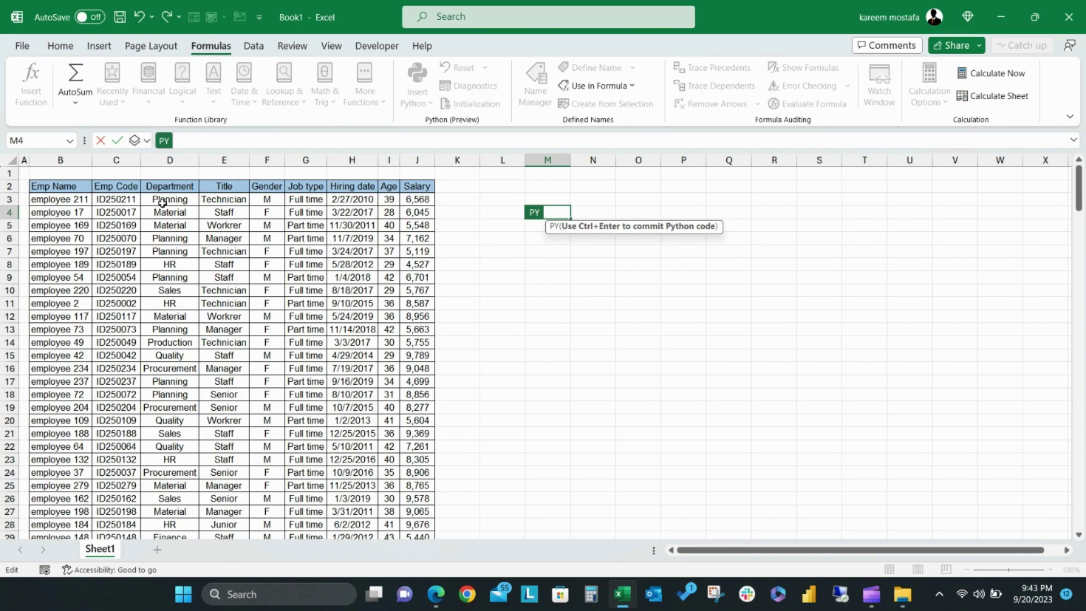
- Enter xl("B2:J110", headers=True) in M4's Python code and commit it as a DataFrame
drag(60, 187, 271, 186)
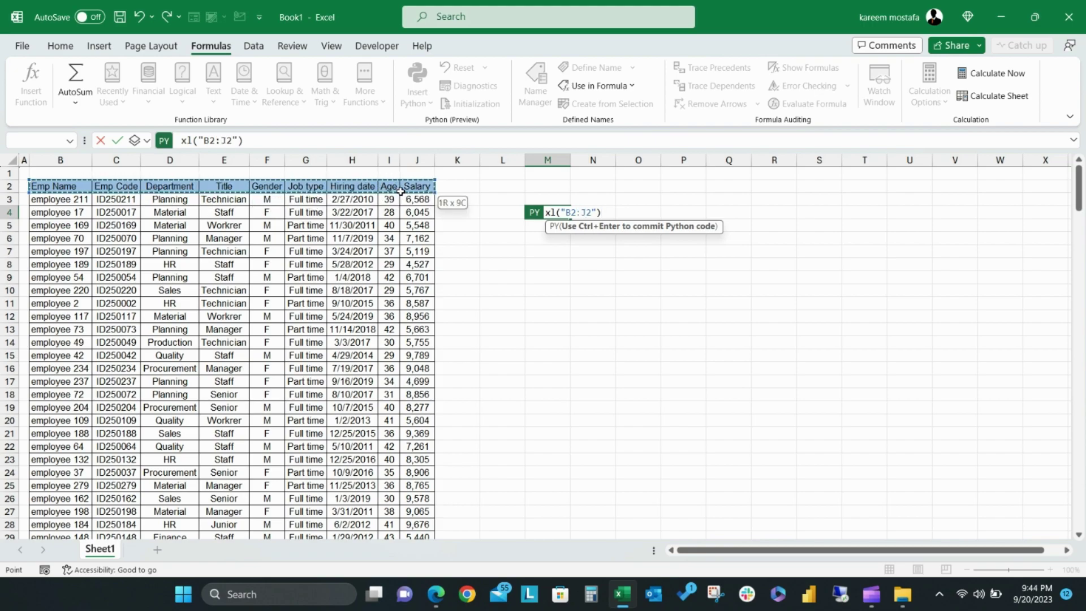
key(ctrl+shift+Down)
scroll(402, 193, up, 20)
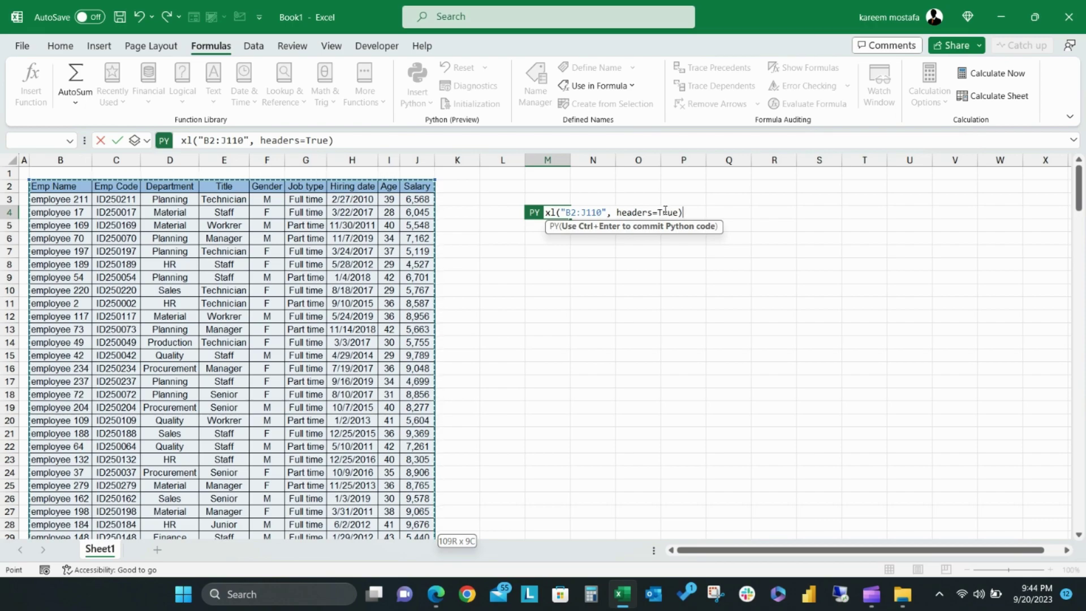
key(Return)
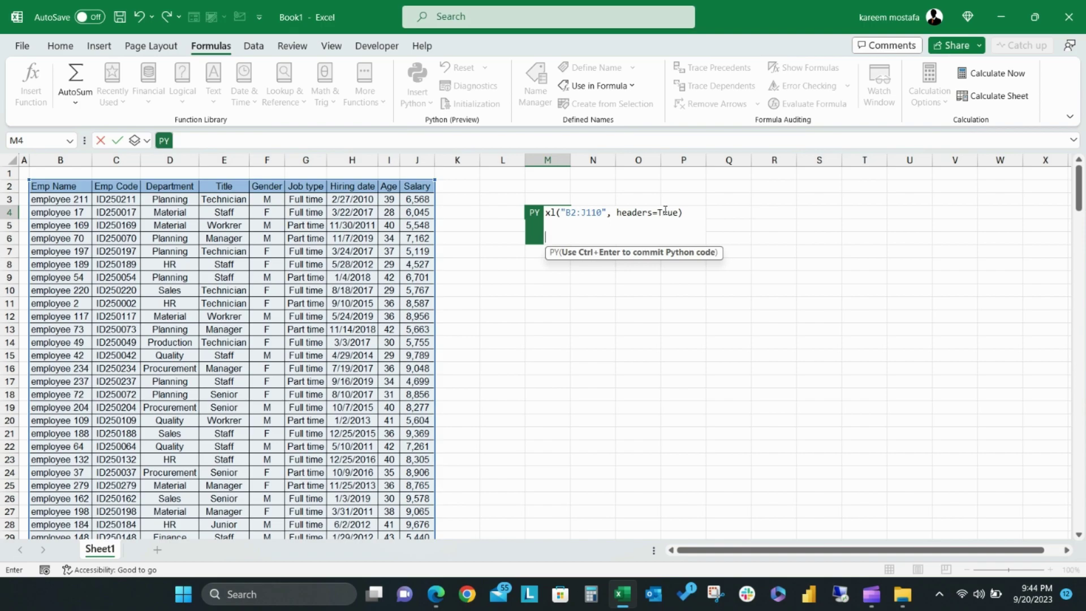
key(BackSpace)
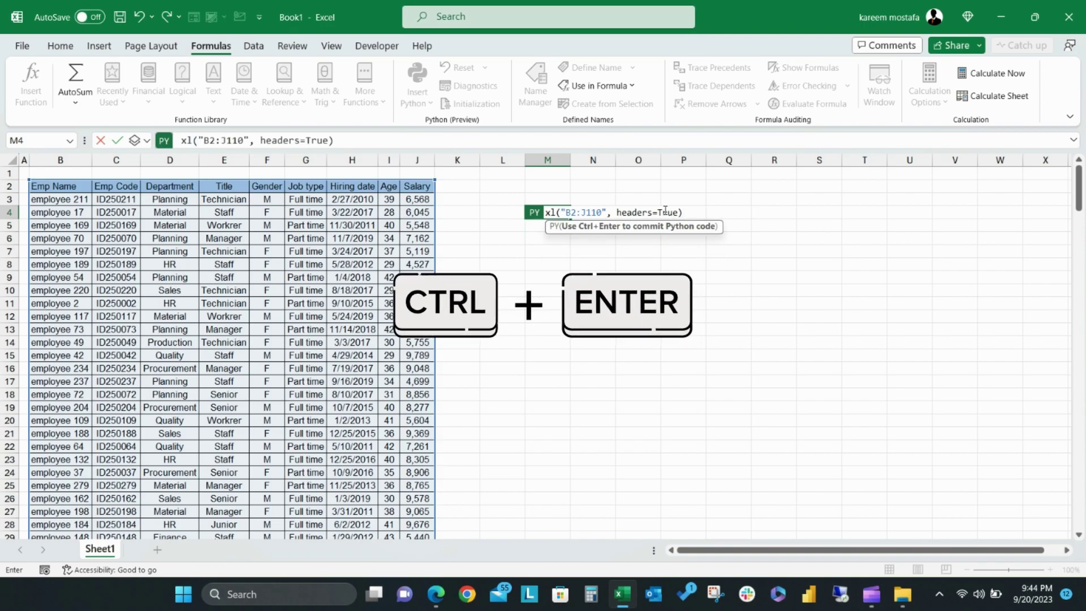
key(ctrl+Return)
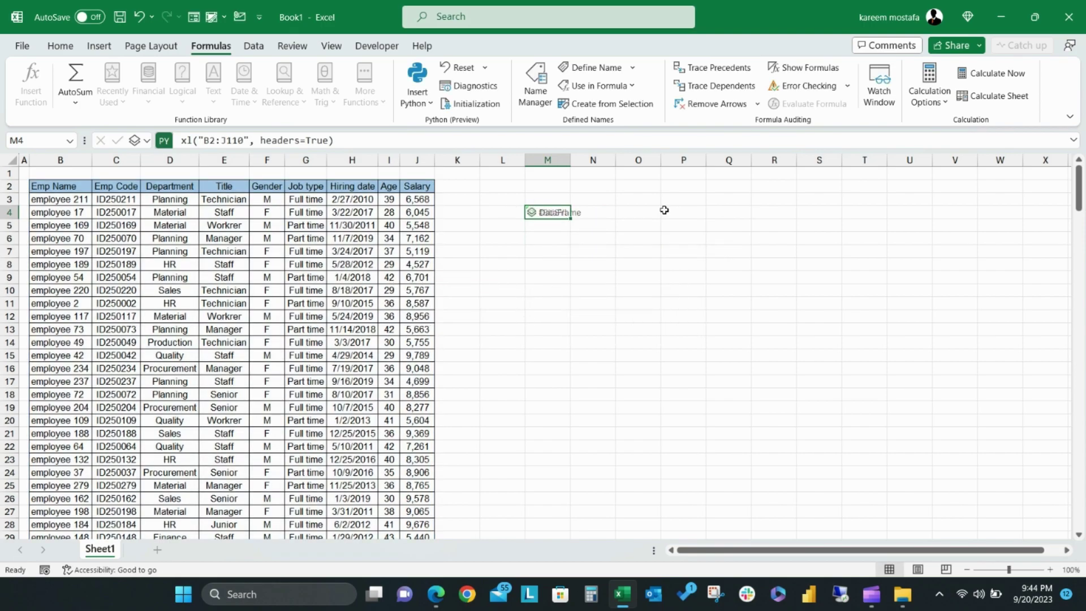
click(553, 213)
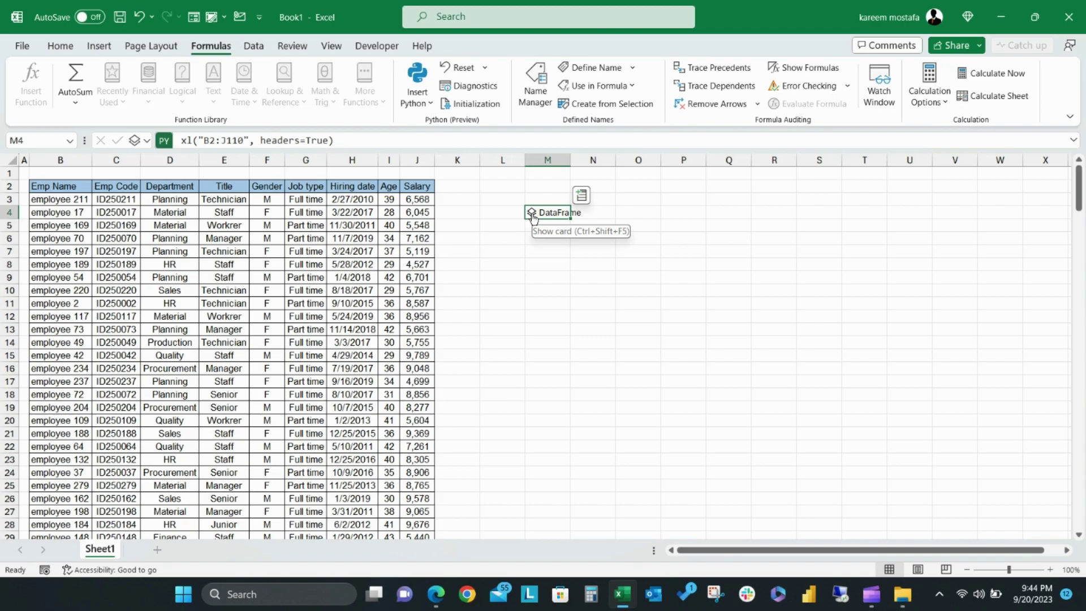
click(531, 215)
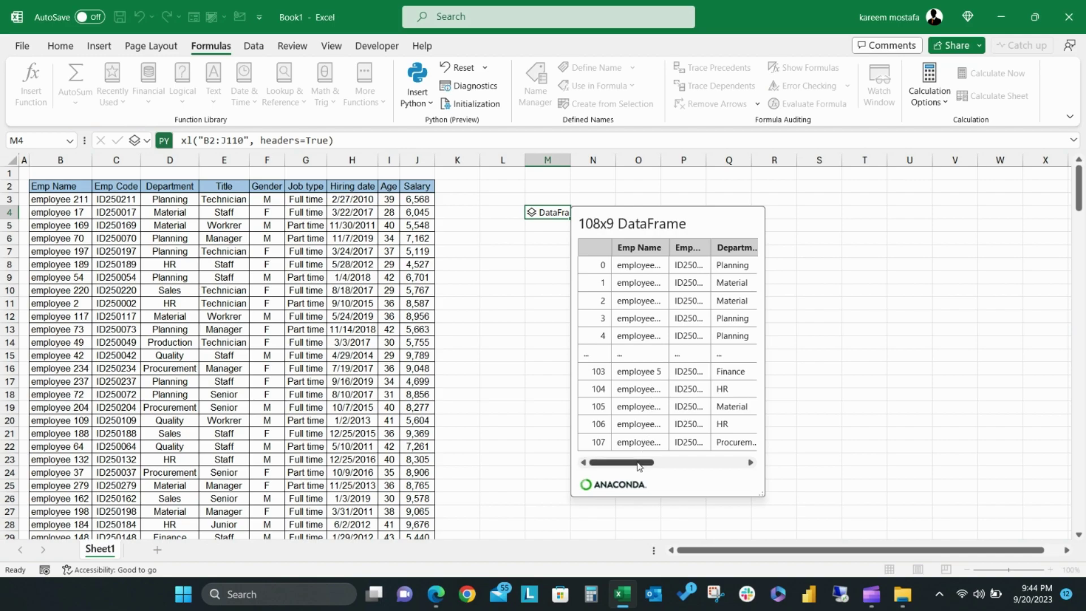
drag(639, 466, 611, 464)
scroll(618, 239, right, 5)
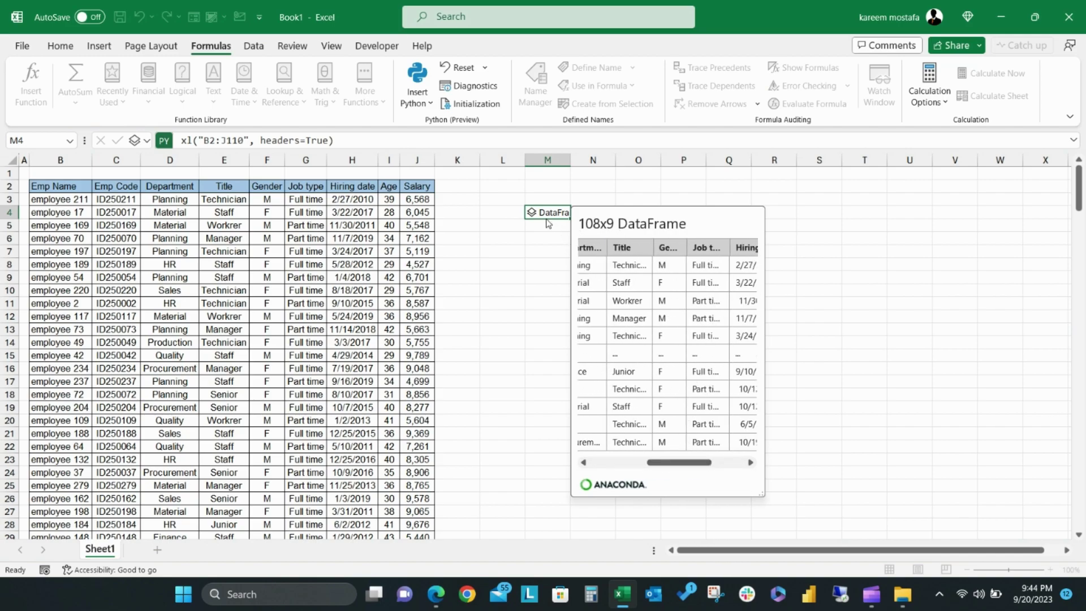
click(590, 199)
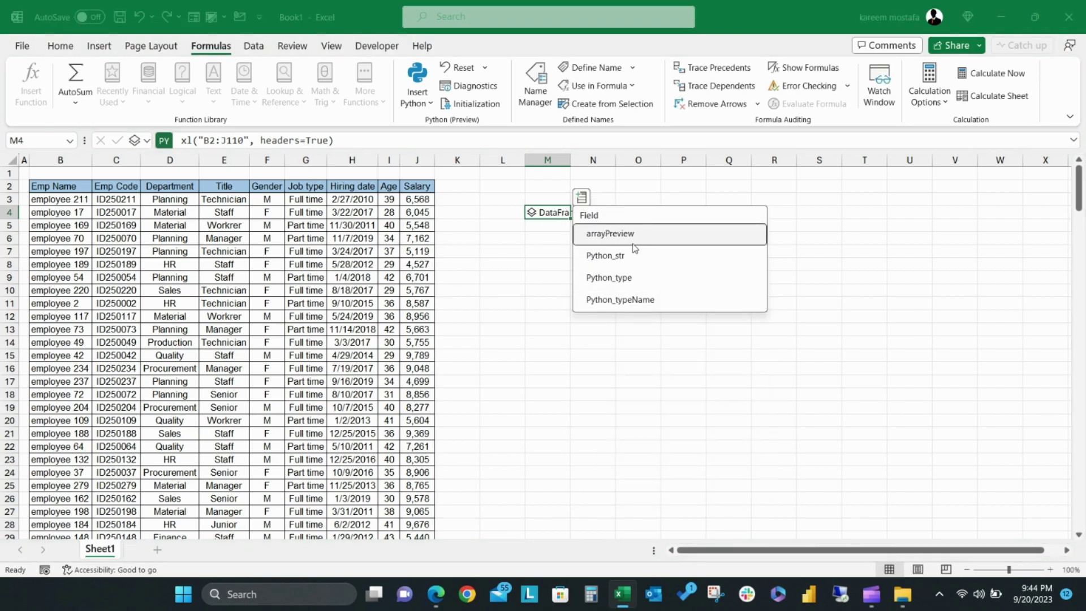
click(608, 234)
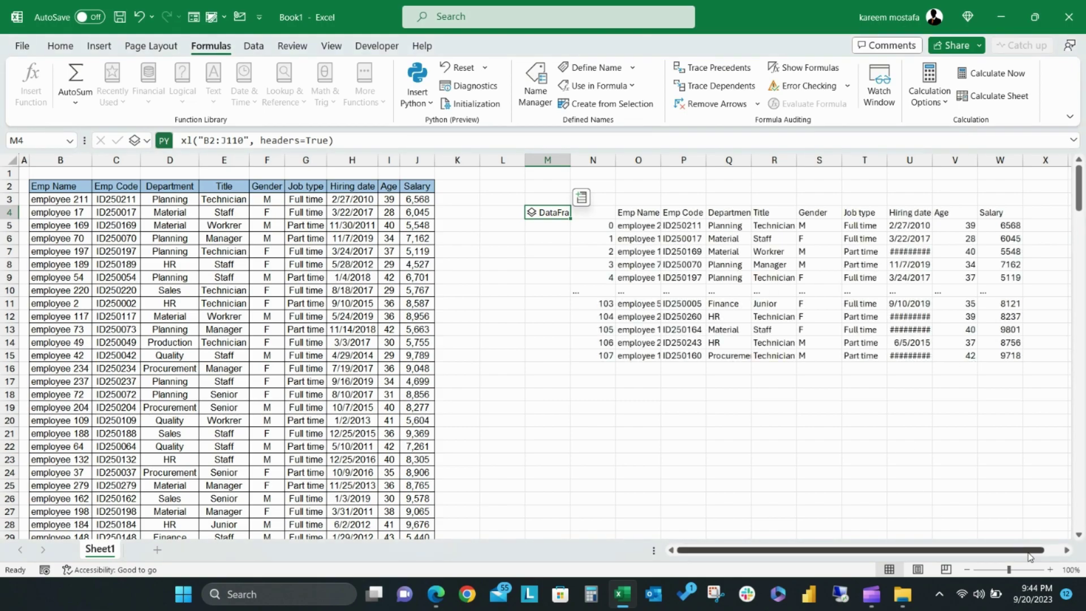
scroll(804, 242, right, 1)
click(863, 160)
double_click(887, 160)
click(638, 251)
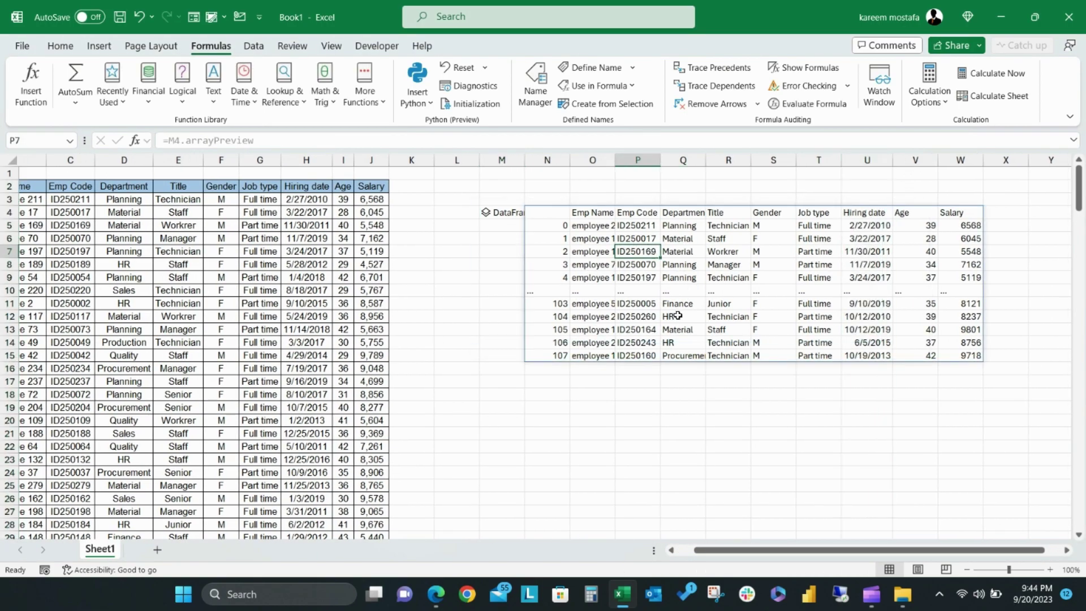
key(ctrl+a)
key(ctrl+c)
click(547, 433)
right_click(547, 433)
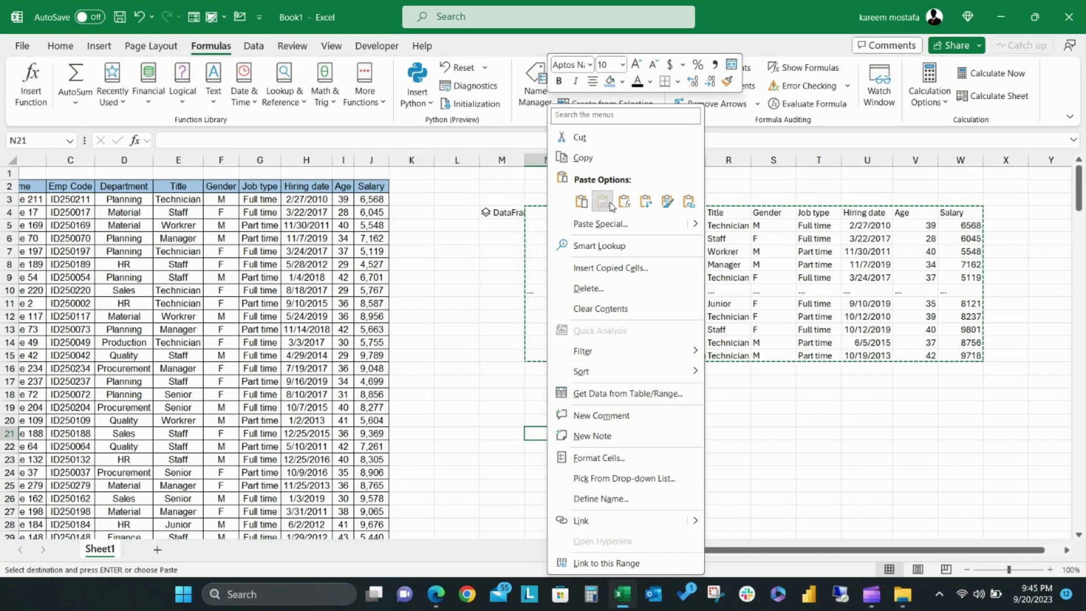
click(583, 140)
scroll(715, 477, down, 2)
scroll(715, 477, up, 2)
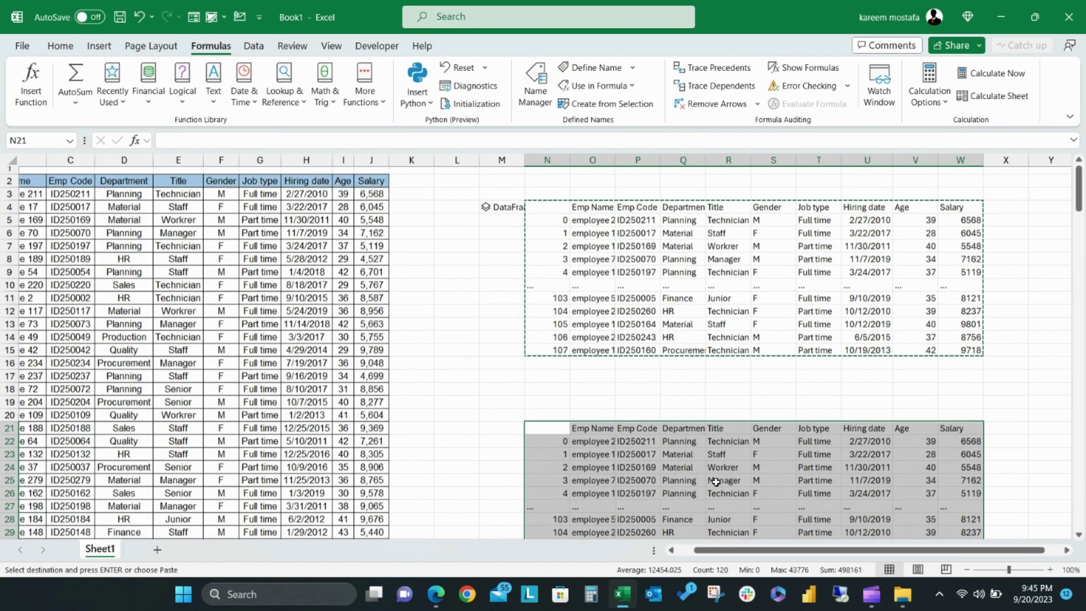
key(Escape)
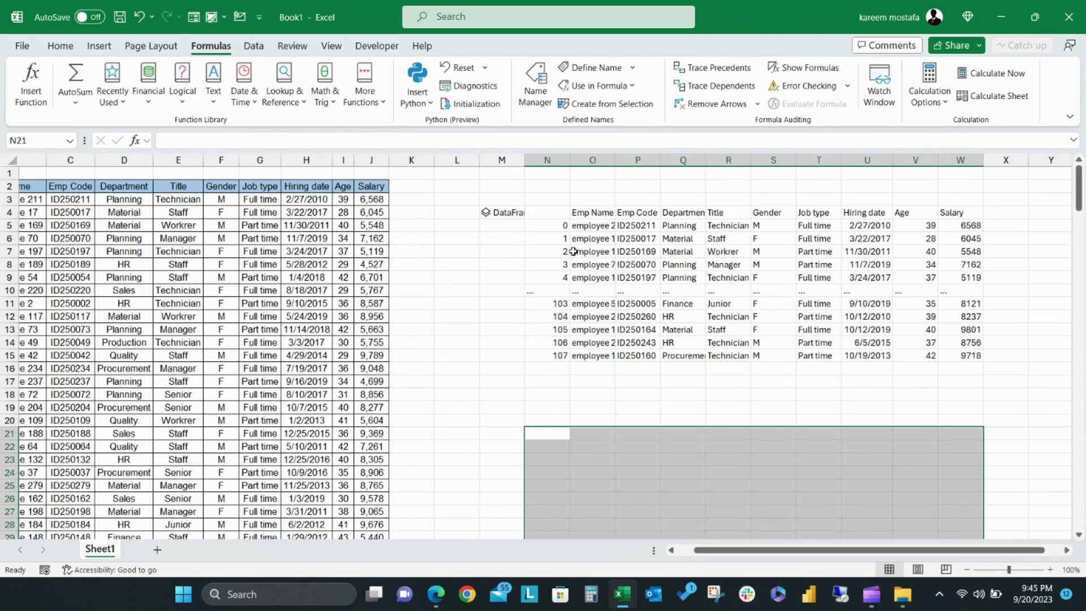
key(ctrl+z)
click(577, 236)
click(555, 210)
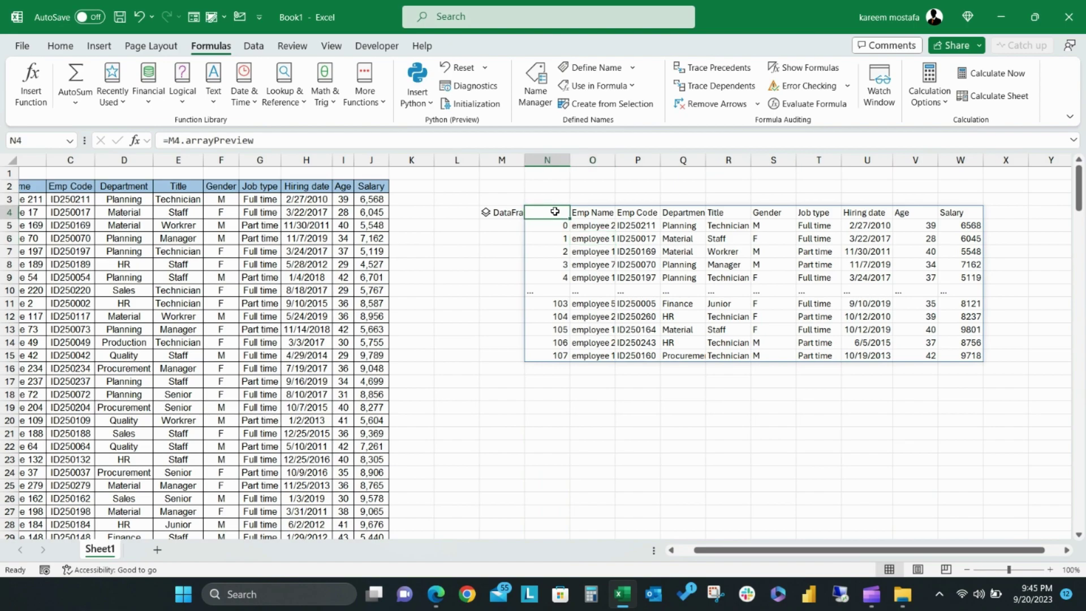
key(Delete)
click(501, 212)
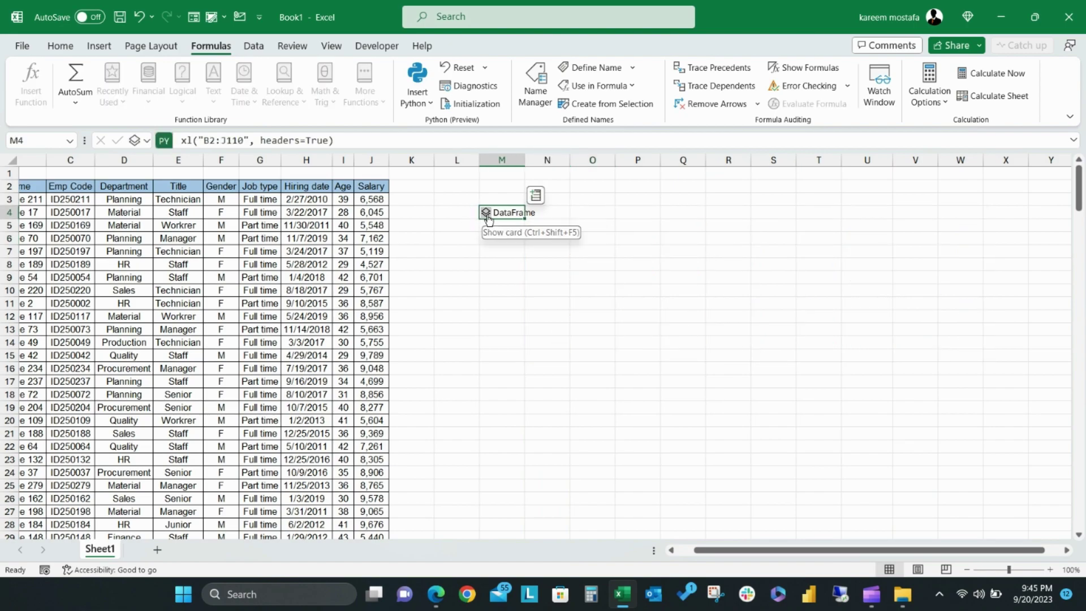
right_click(501, 217)
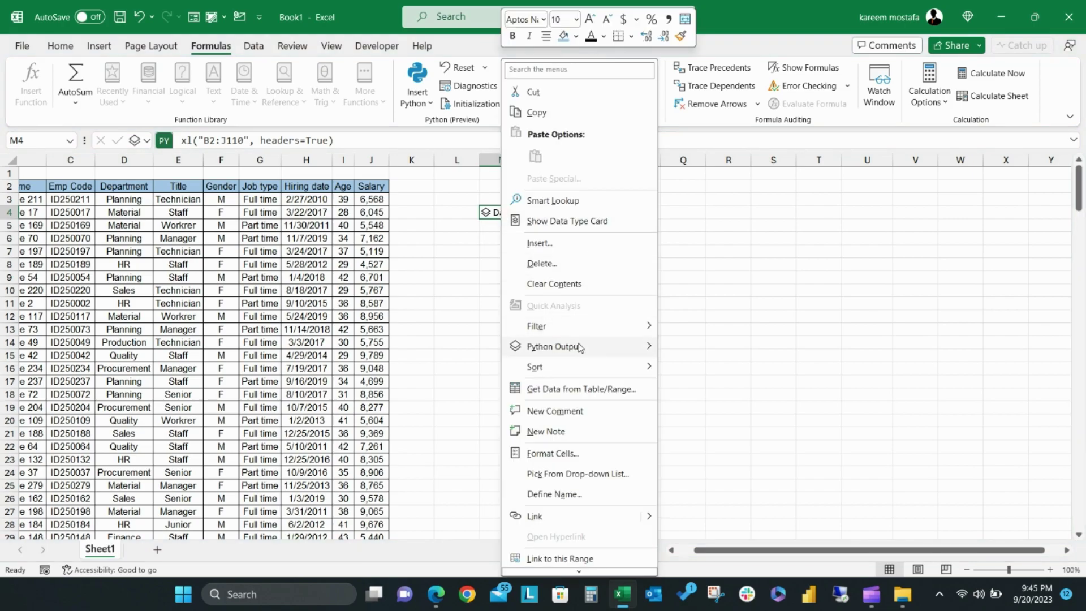
mouse_move(613, 348)
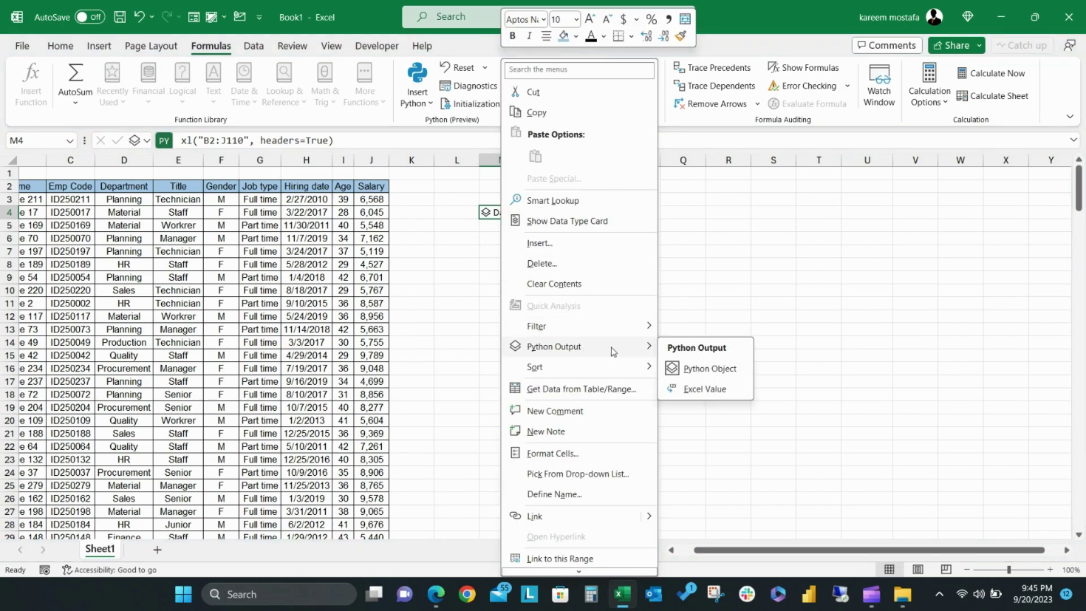
click(699, 388)
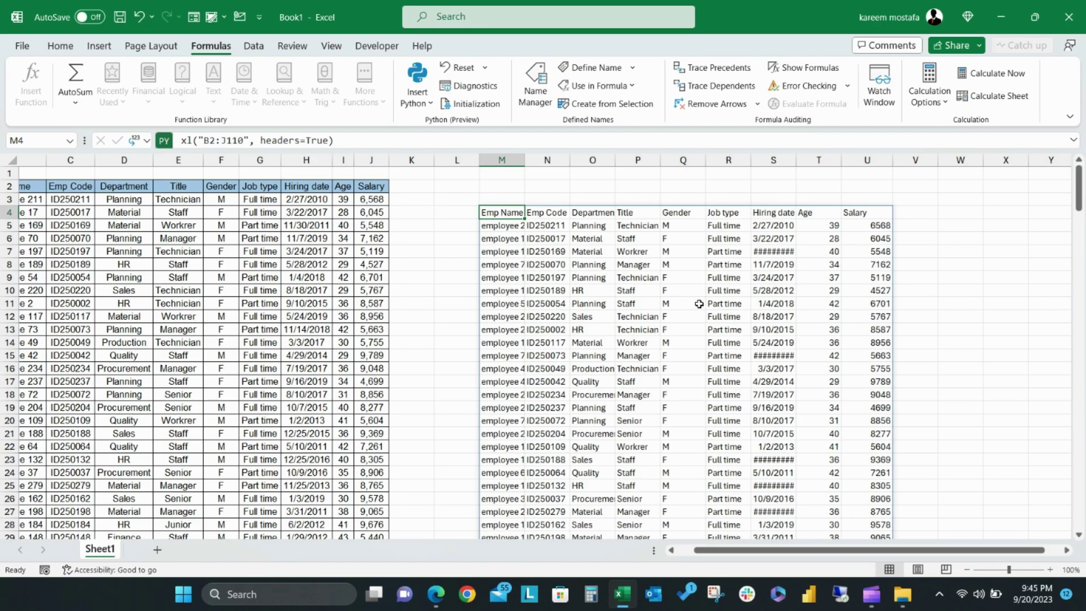
click(778, 161)
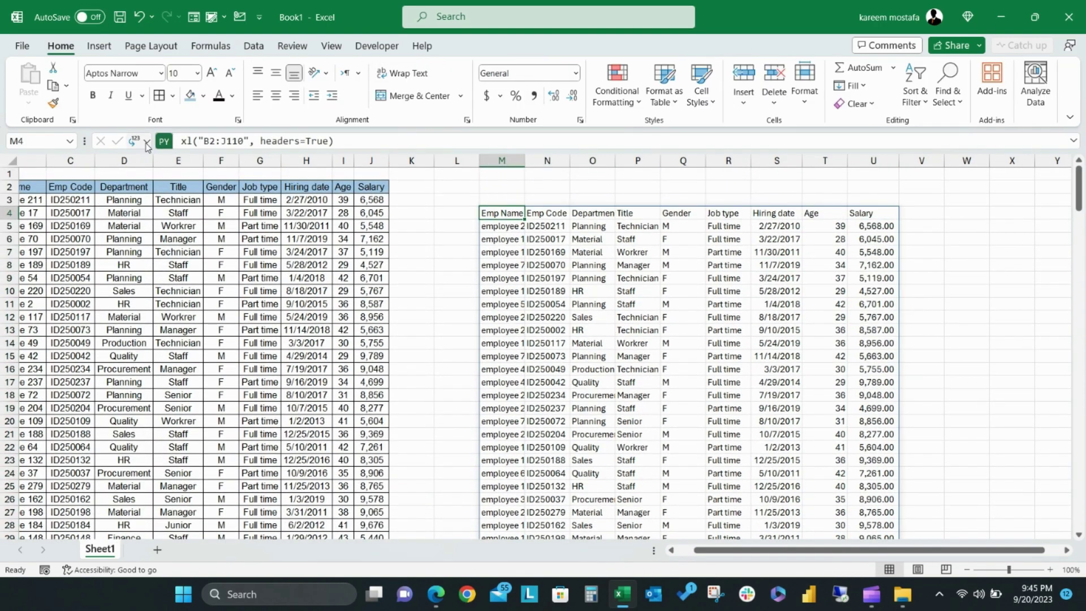
click(146, 142)
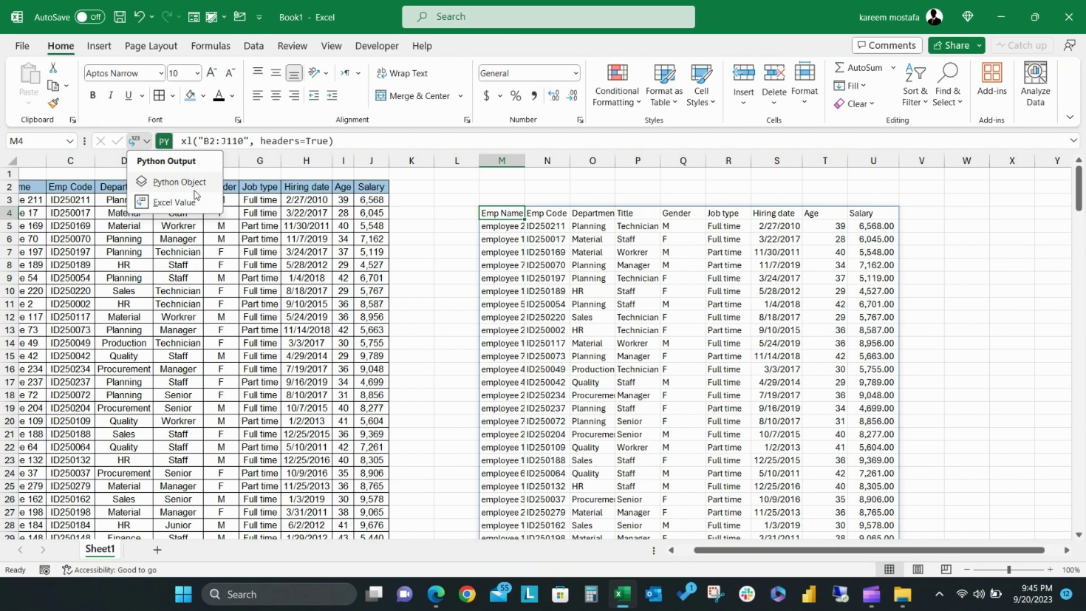
click(200, 188)
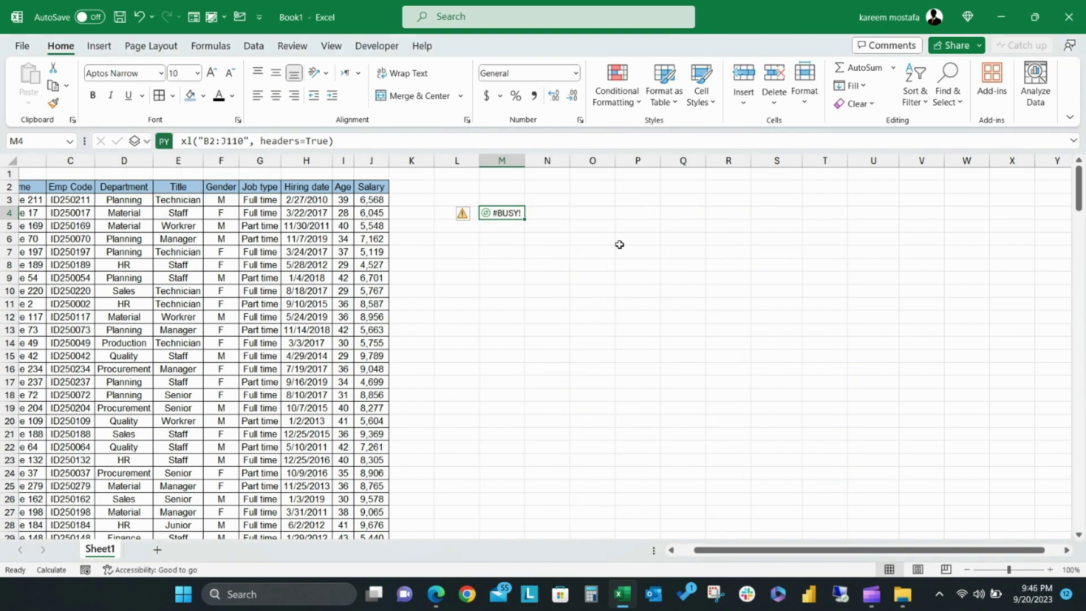
click(503, 238)
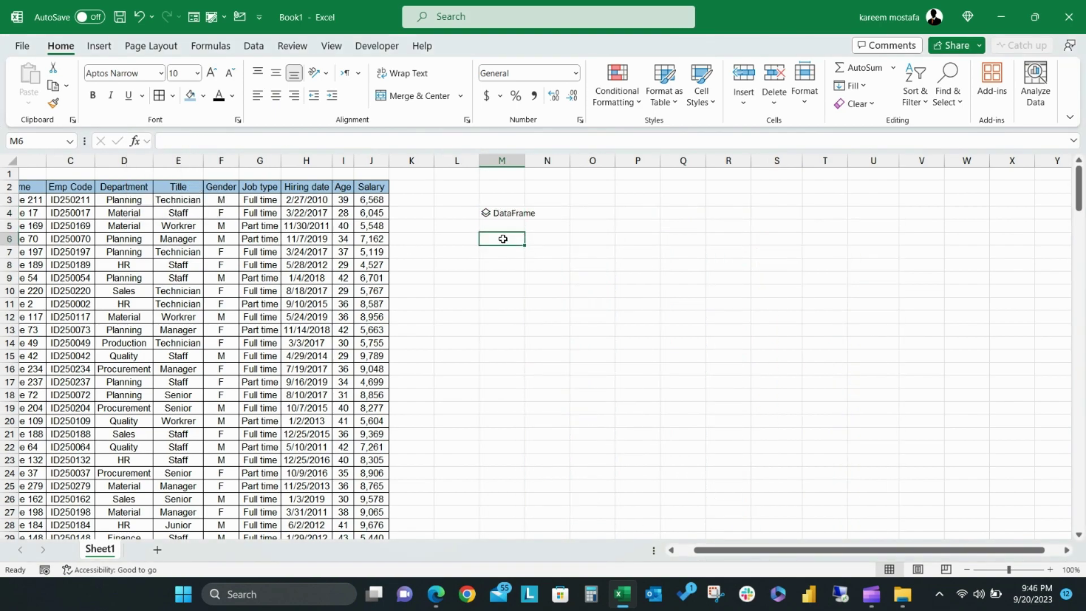
click(505, 278)
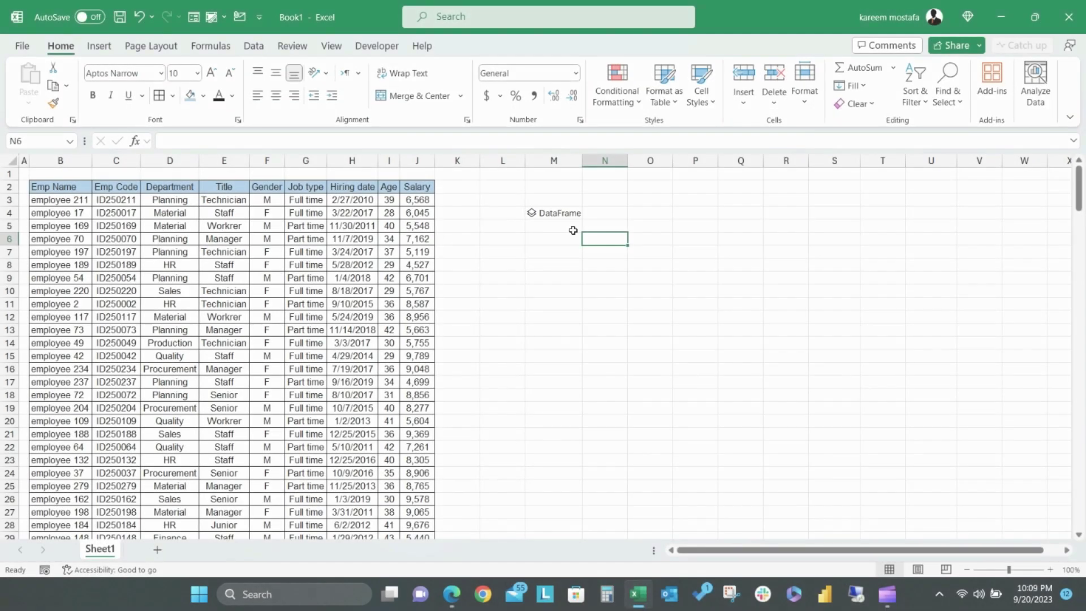
- Look over the employee table and select M4's DataFrame formula xl("B2:J110", headers=True)
click(560, 225)
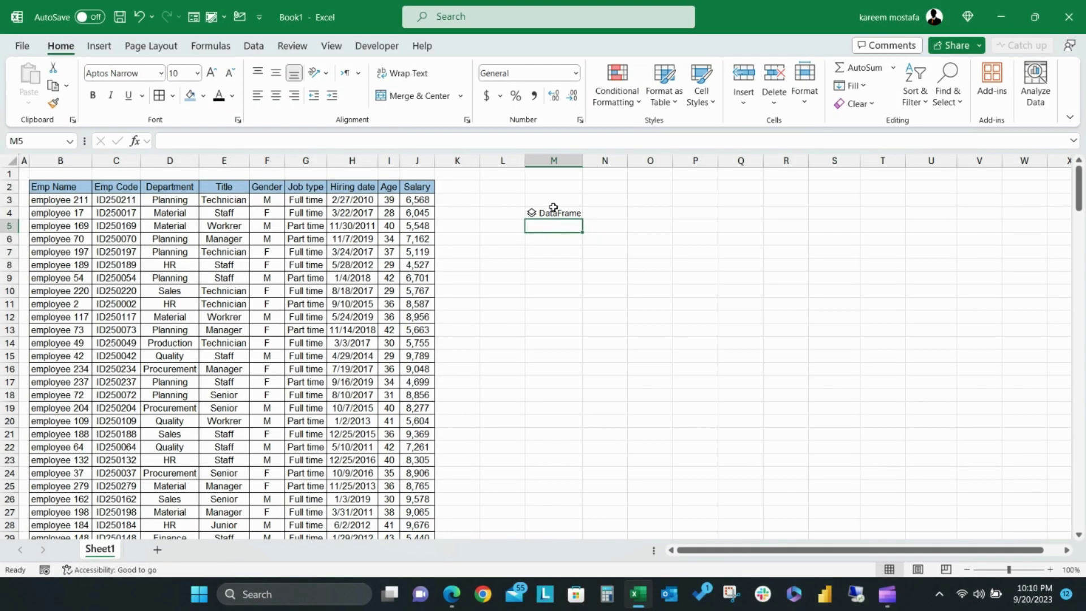
click(553, 215)
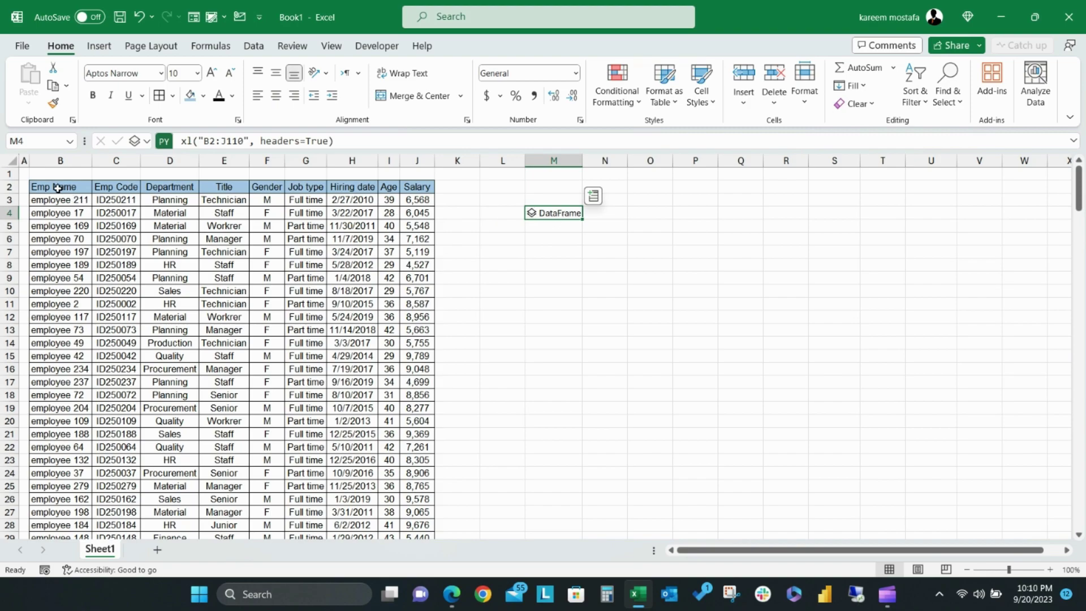
drag(57, 188, 416, 369)
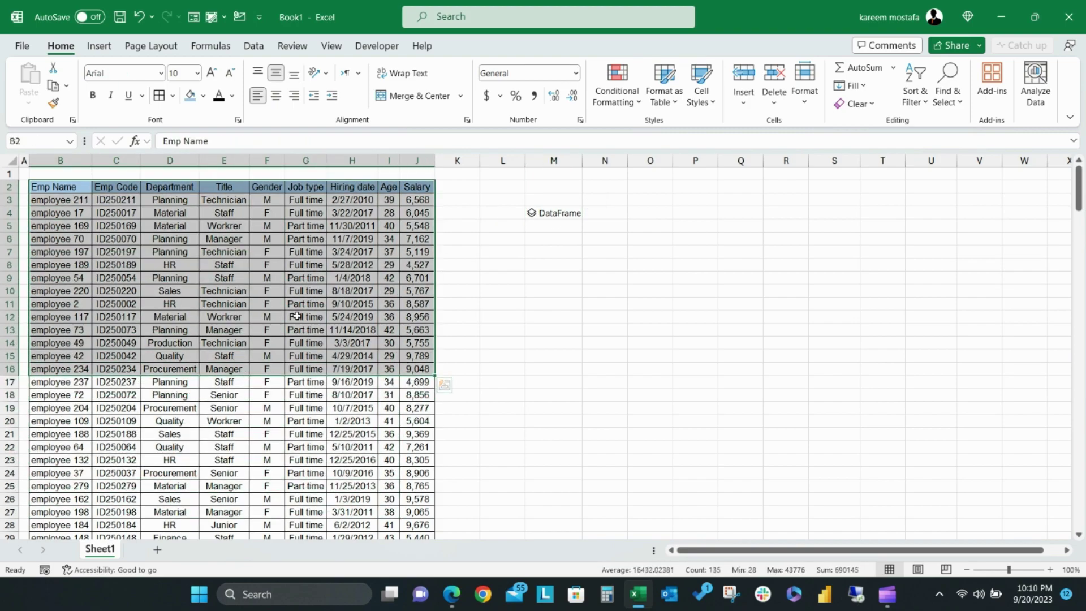
click(562, 212)
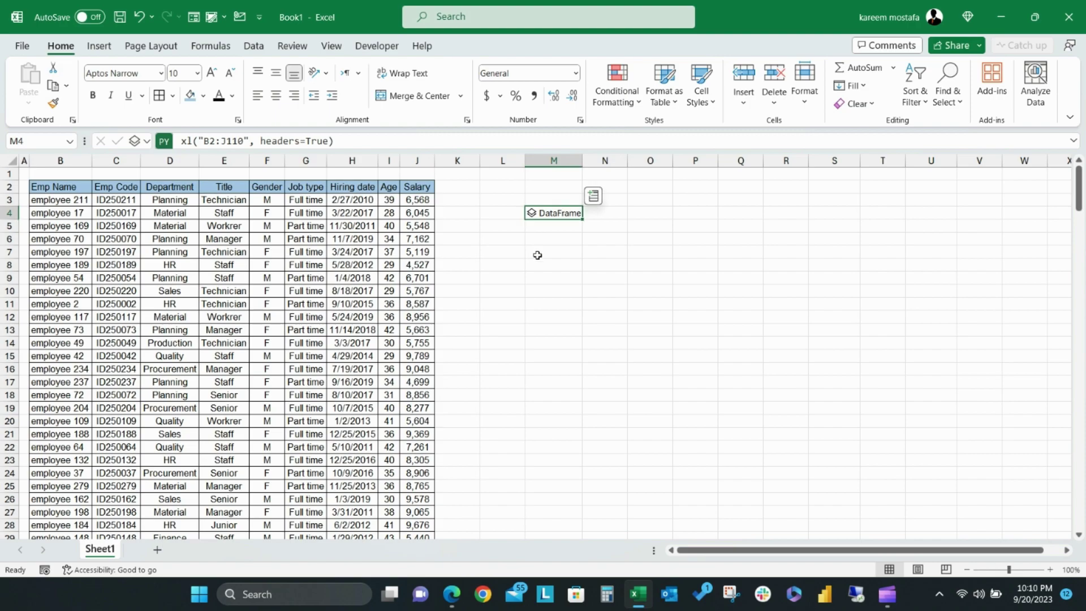
click(562, 248)
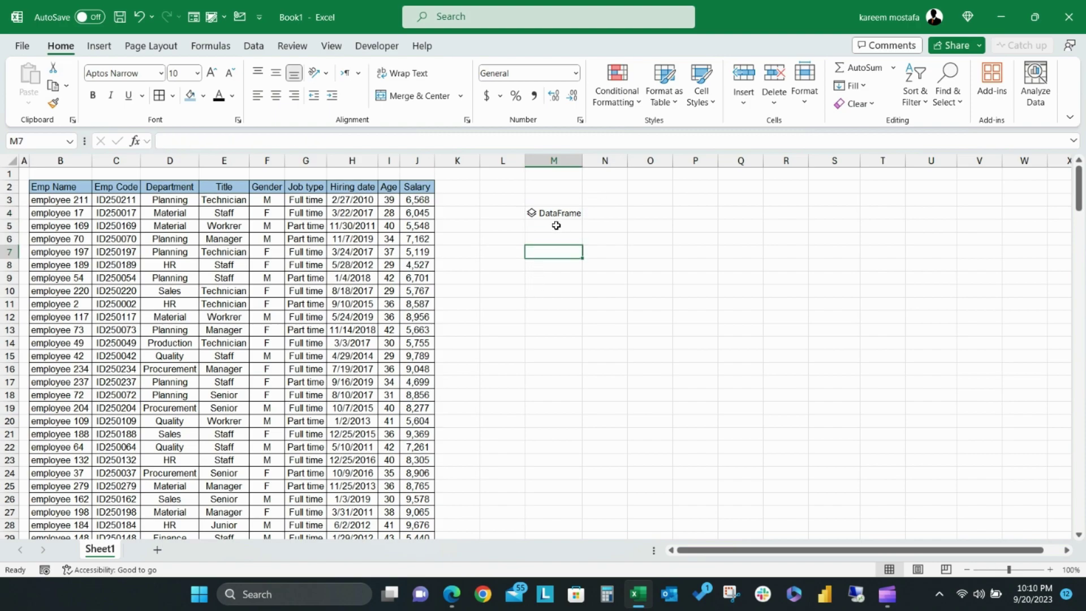
click(540, 212)
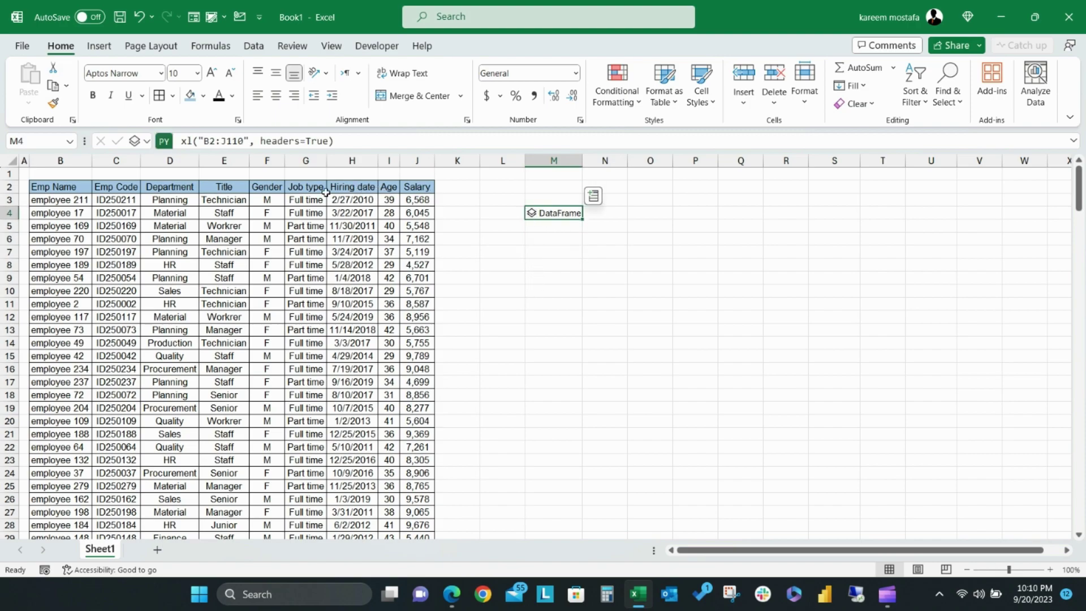
click(237, 165)
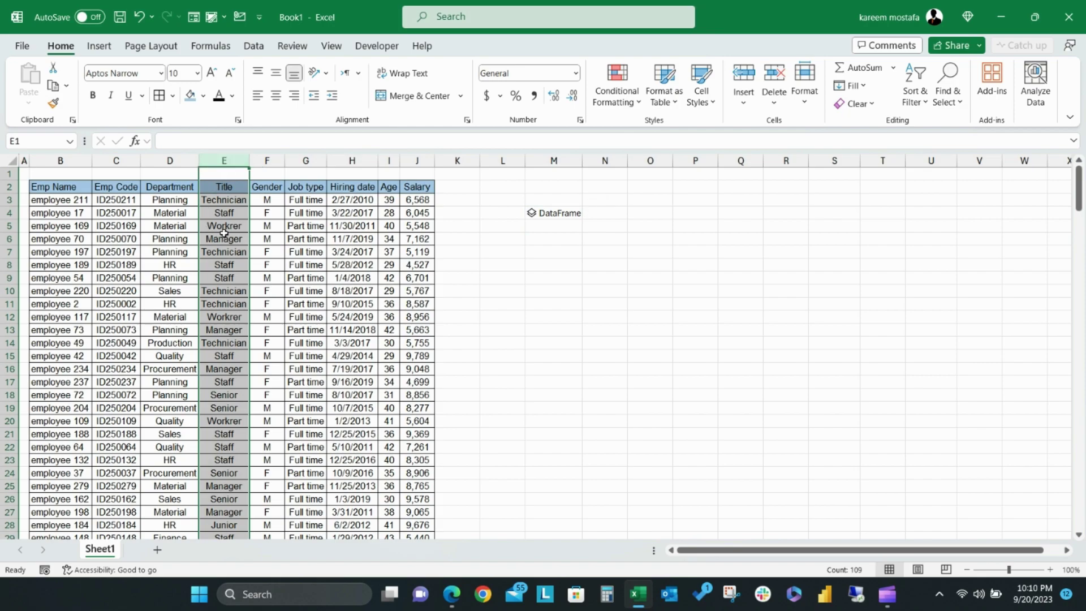
click(557, 250)
click(552, 213)
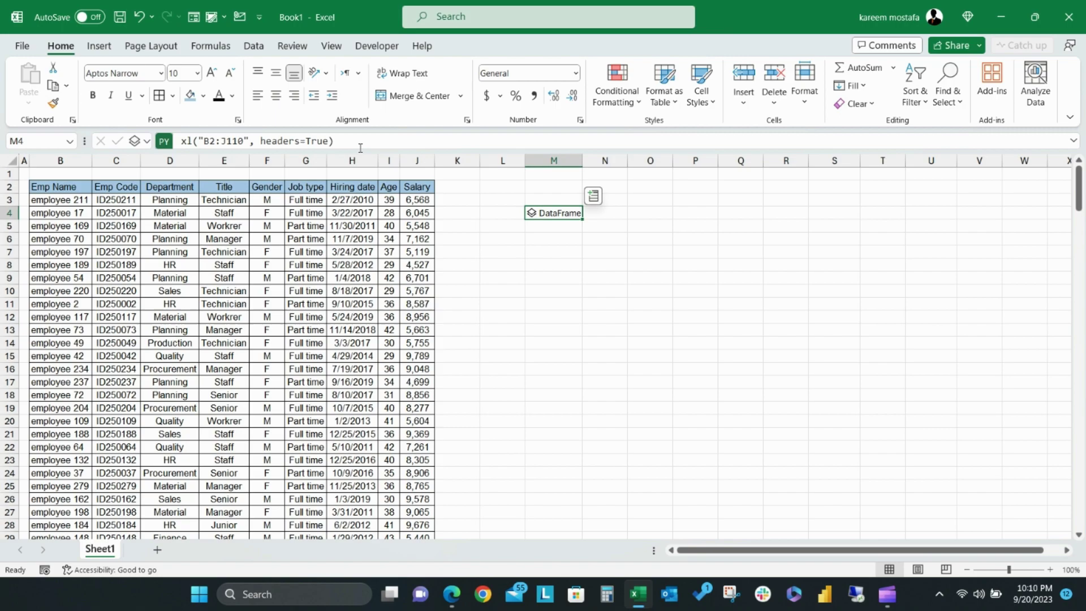
- Append ["Title"] to M4's formula so it returns only the Title column
click(627, 144)
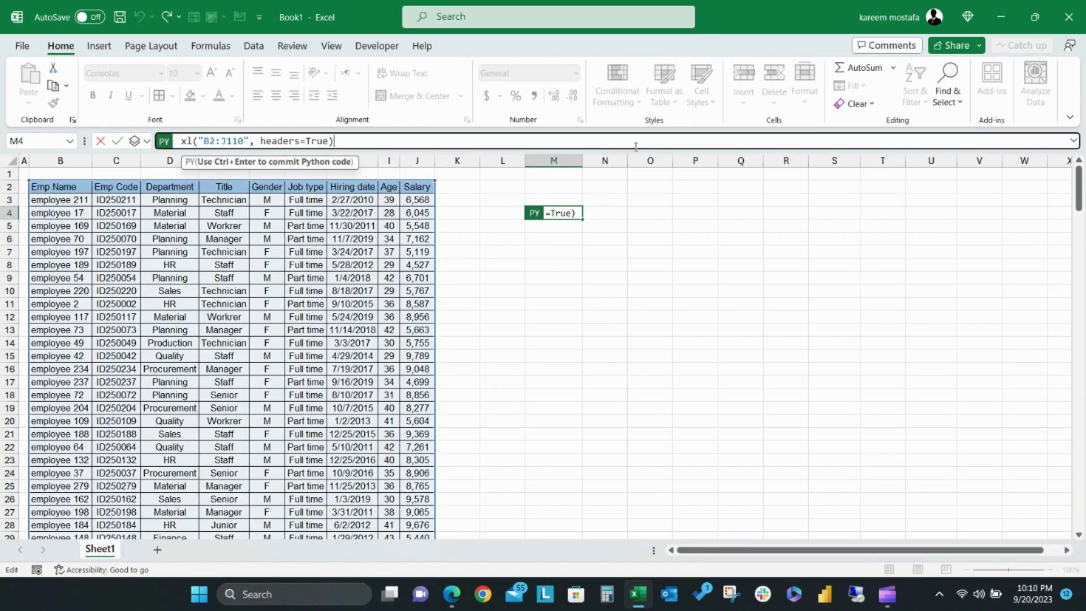
text(["Title")
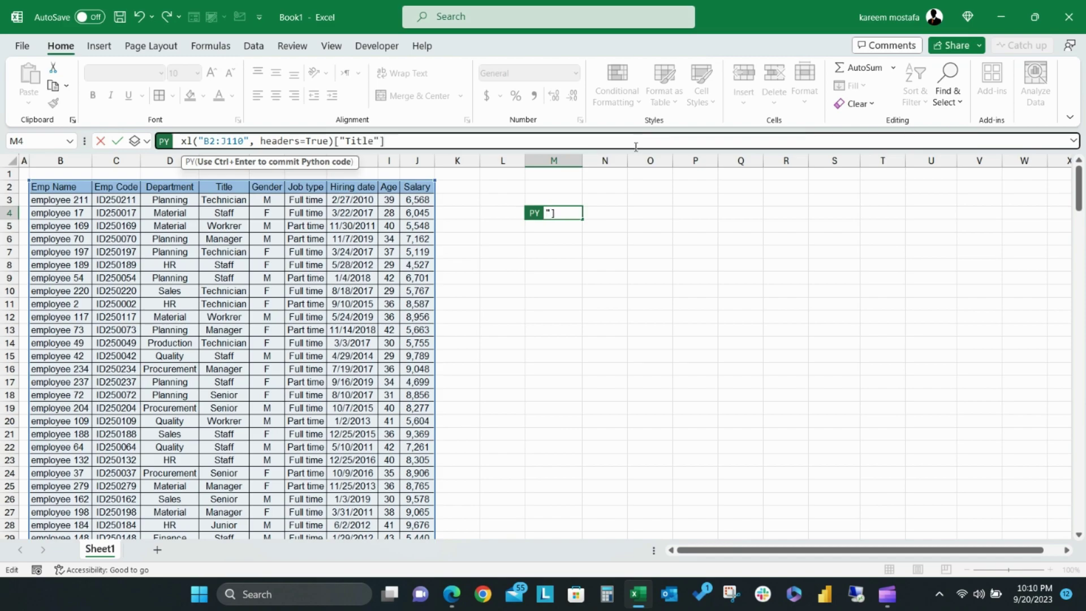
text(])
key(ctrl+Return)
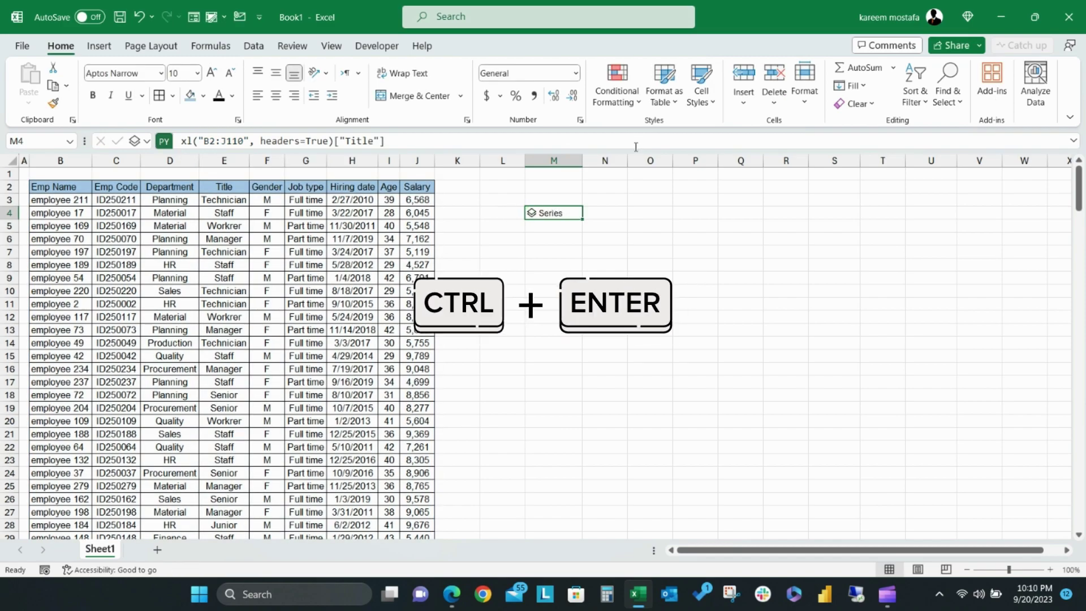
- Preview the 108 job titles in the Series, close the preview, and select M8
click(532, 219)
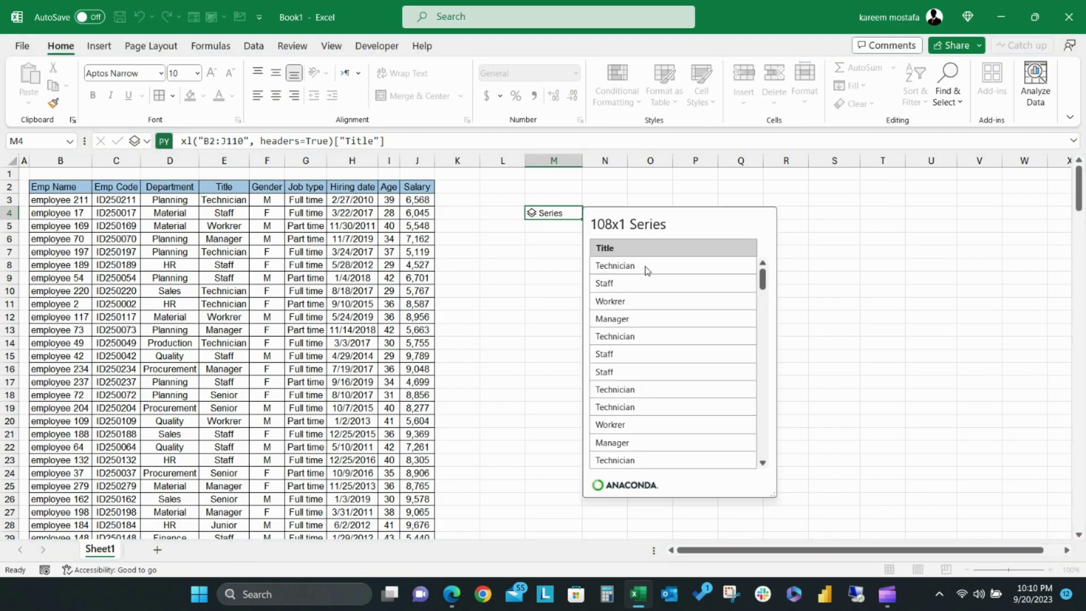
scroll(645, 342, down, 5)
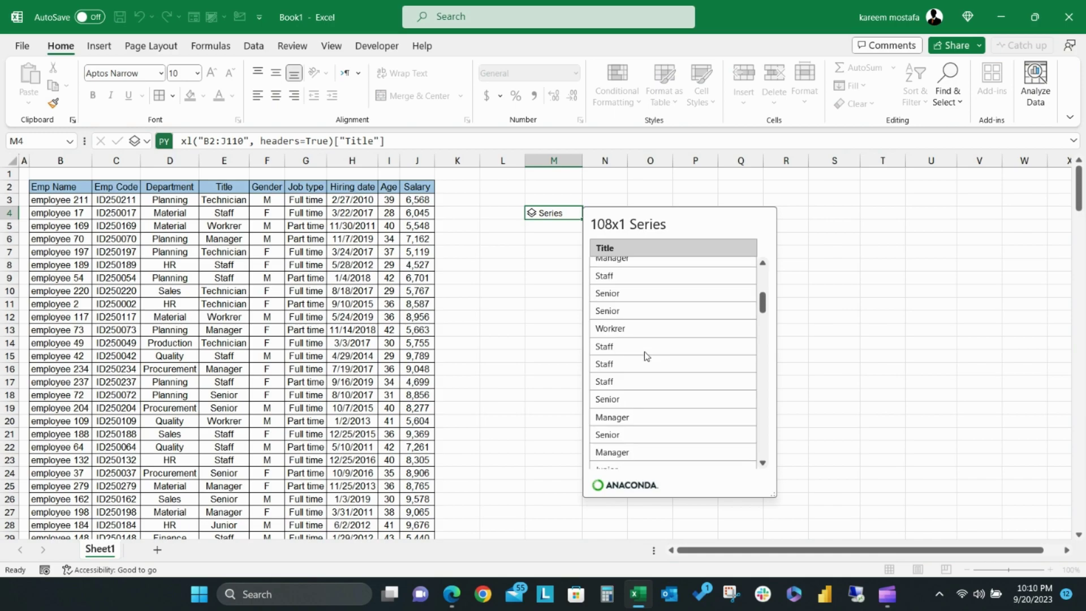
scroll(645, 340, up, 5)
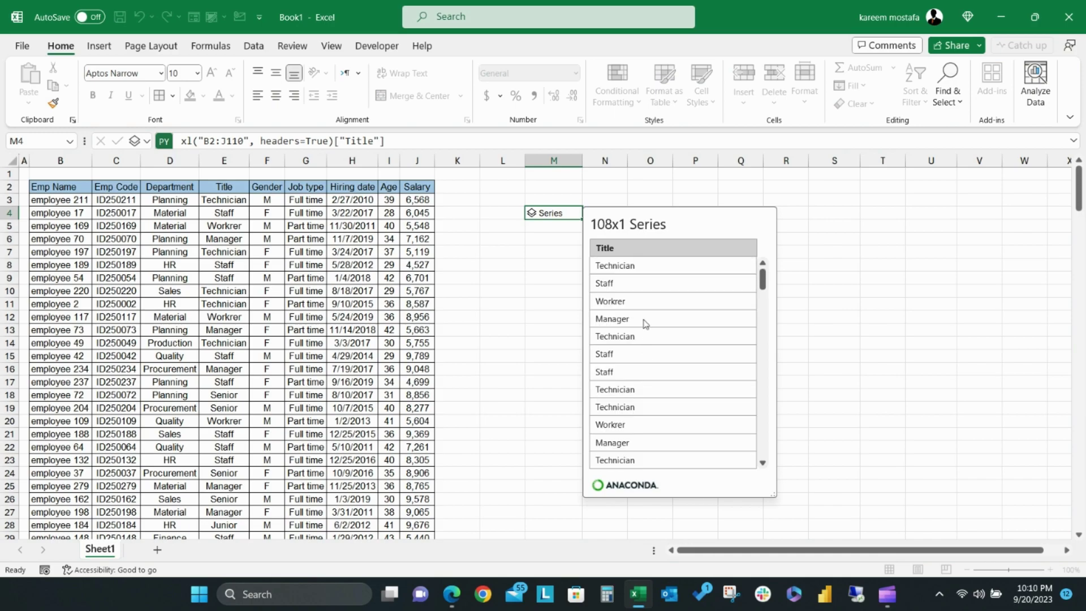
click(227, 164)
click(532, 212)
key(Escape)
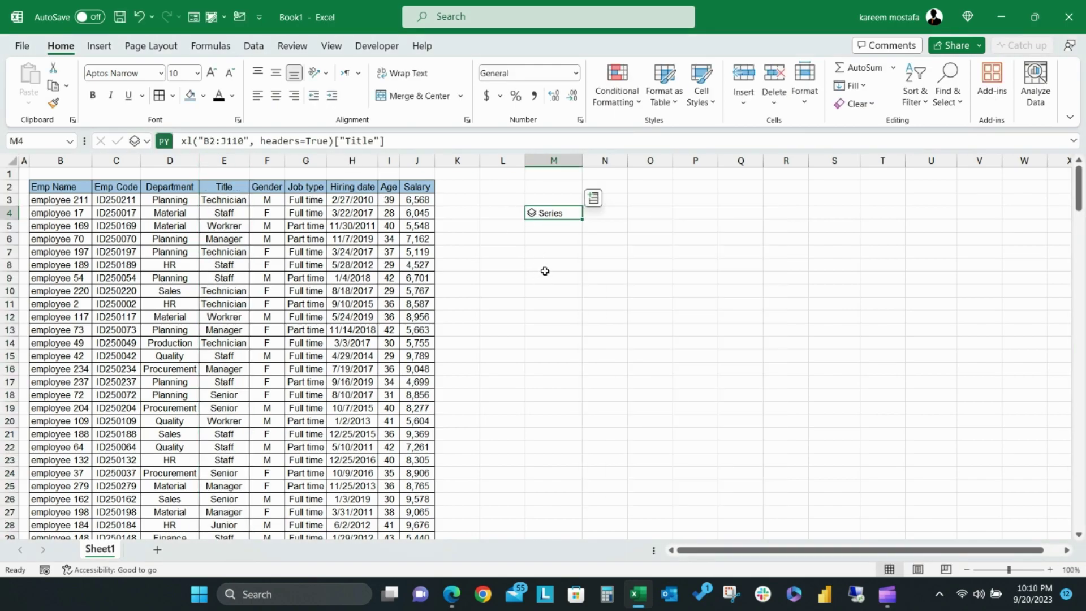
click(545, 270)
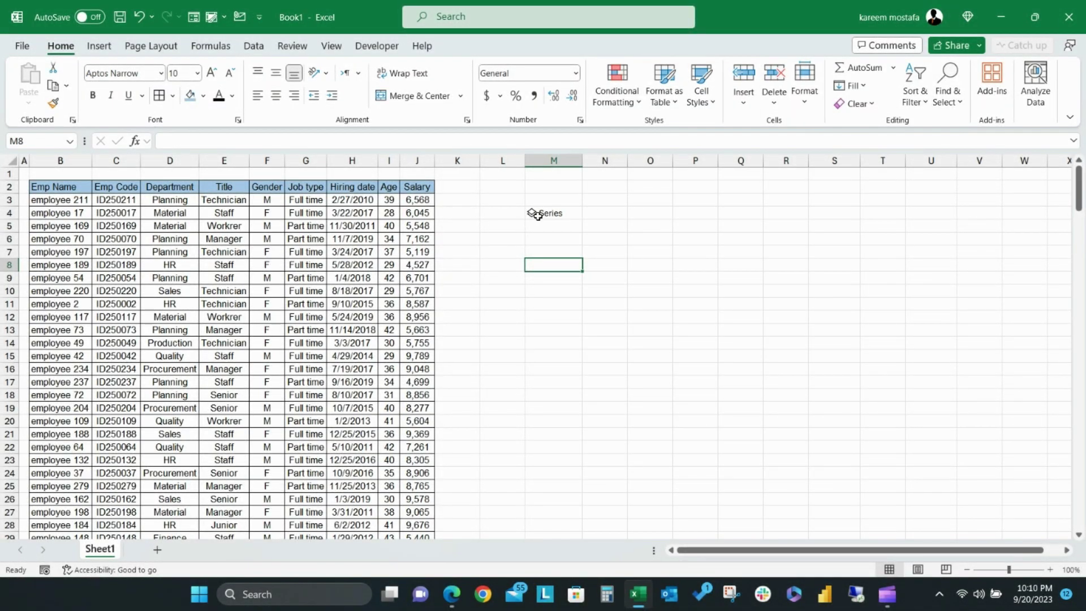
- Look over the table and its Age and Salary columns, then select cell M8
click(81, 211)
drag(54, 186, 416, 506)
click(289, 358)
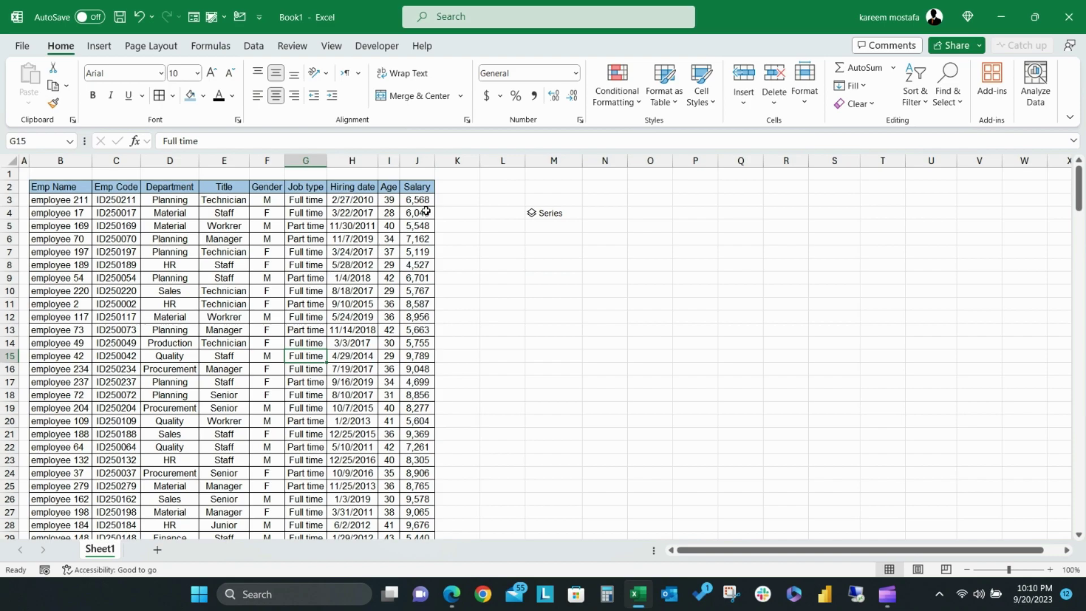
drag(389, 188, 415, 526)
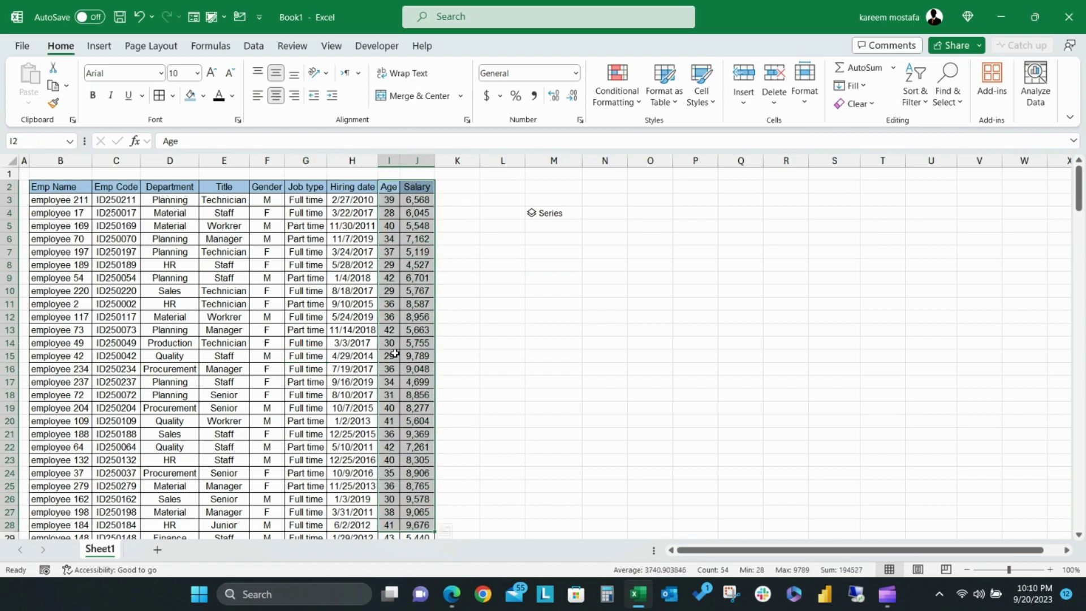
click(396, 301)
click(547, 266)
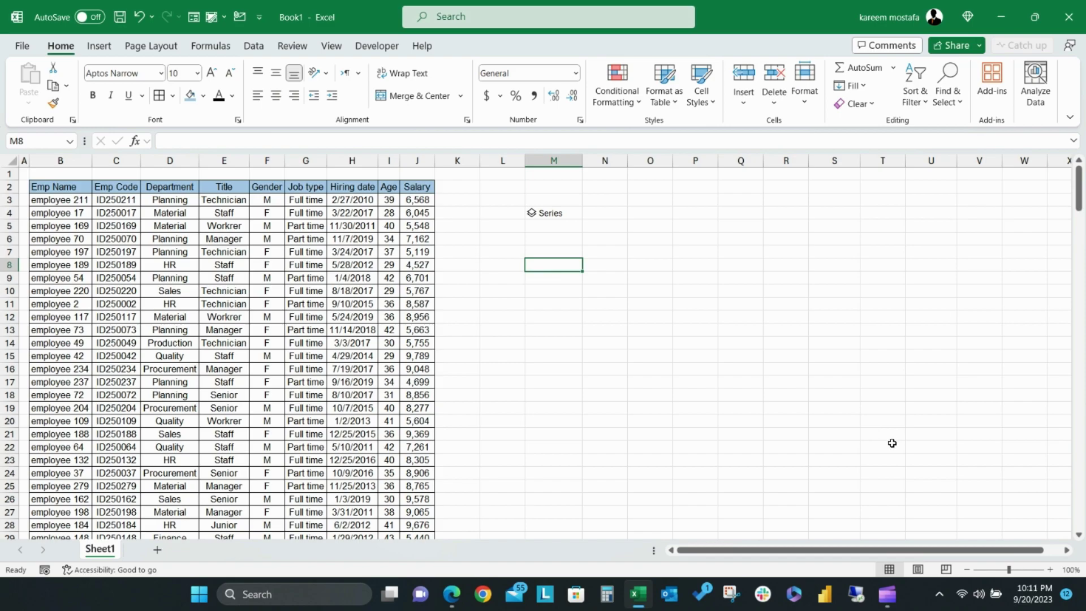
- Run xl("B2:J110", headers=True).describe() as Python in M8 and preview the statistics
text(=py)
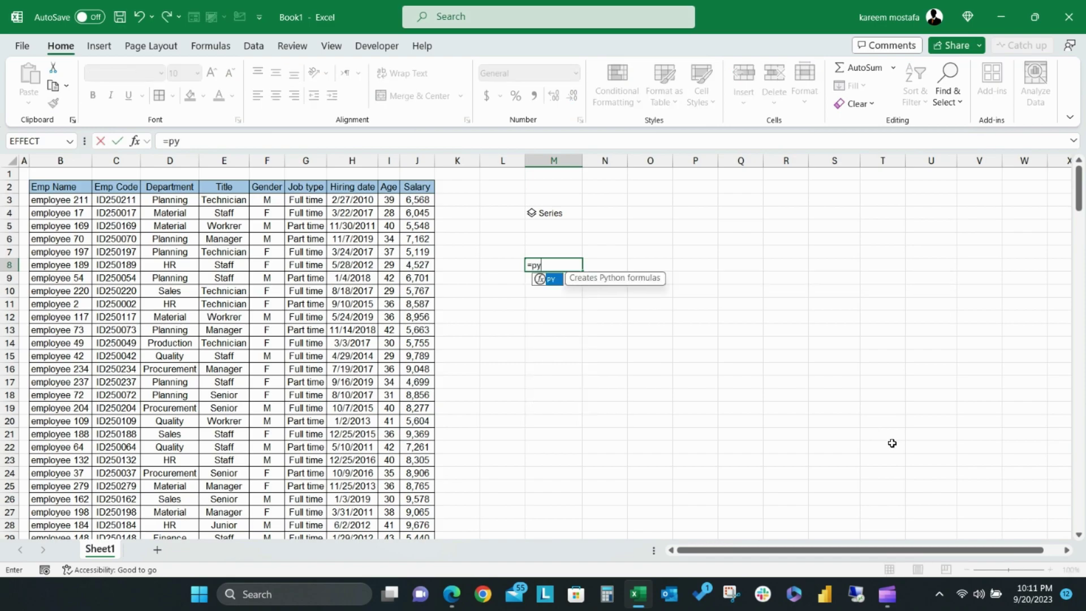
key(Tab)
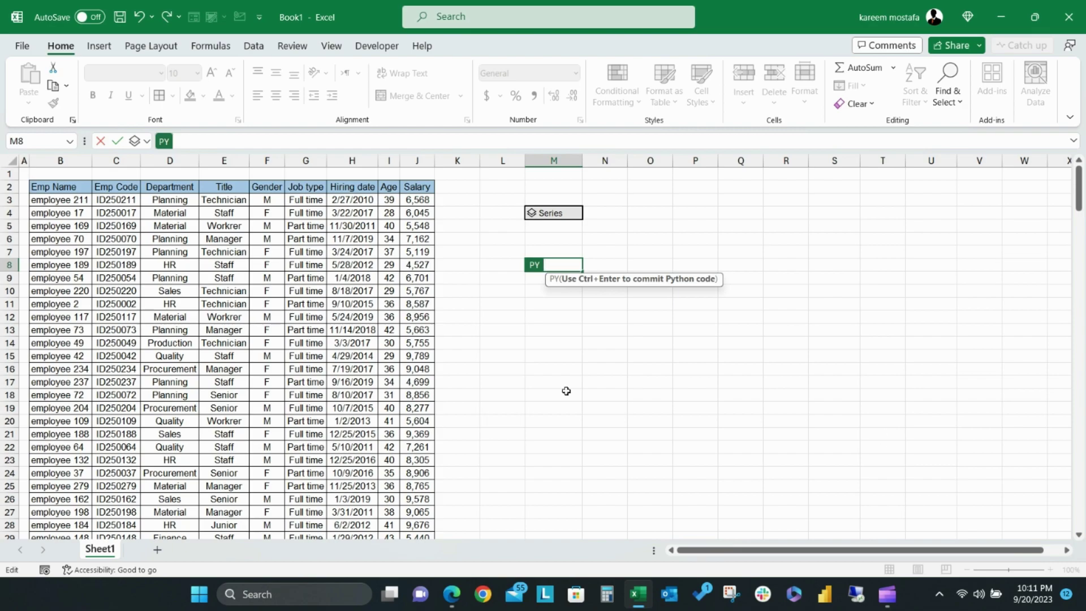
drag(47, 188, 402, 357)
key(ctrl+shift+Down)
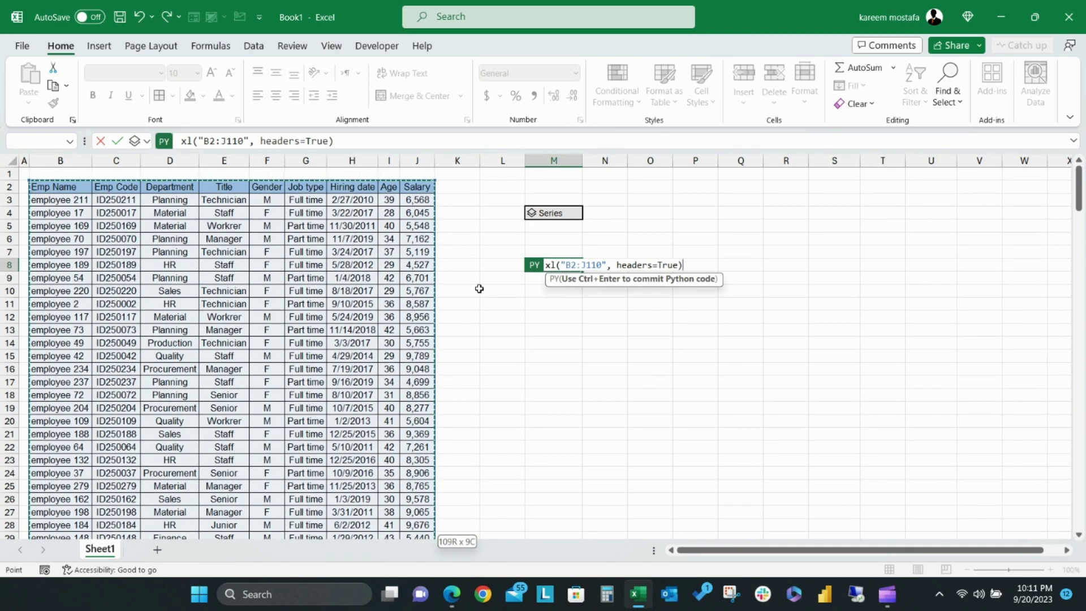
text(.des)
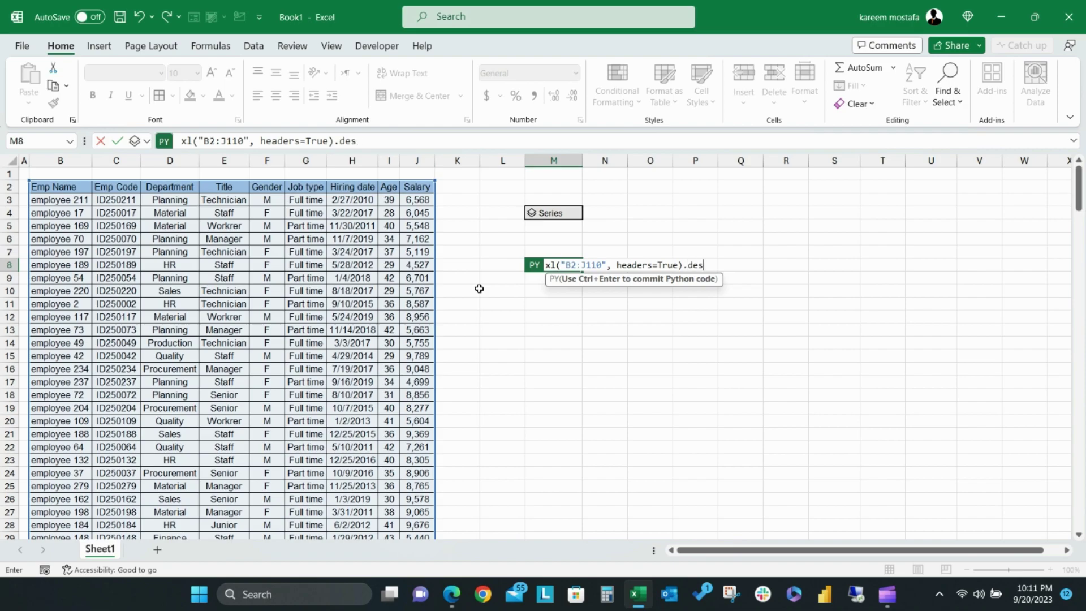
text(cribe()
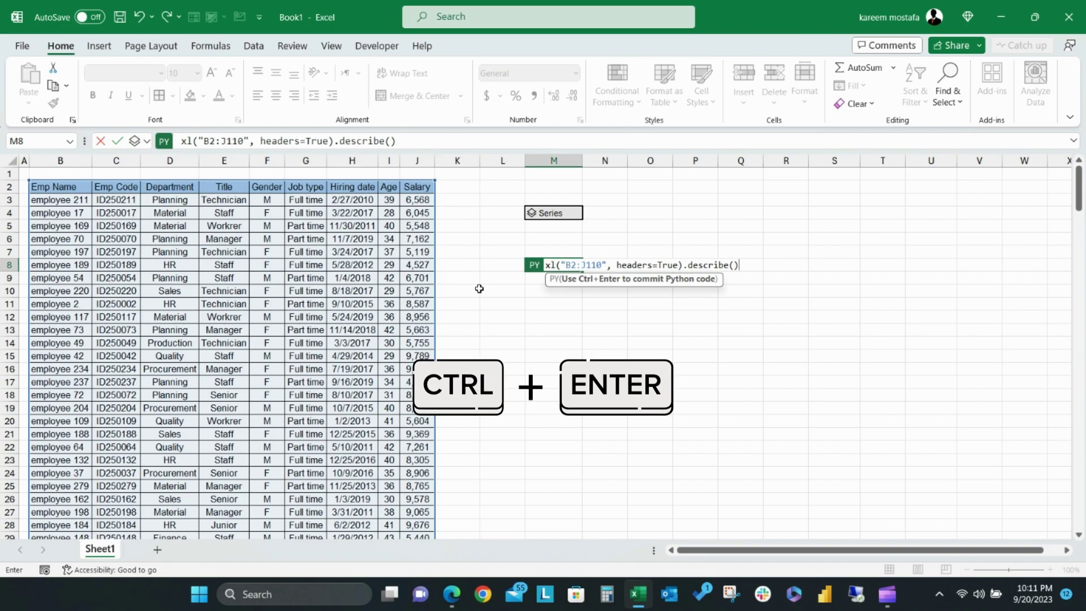
key(ctrl+Return)
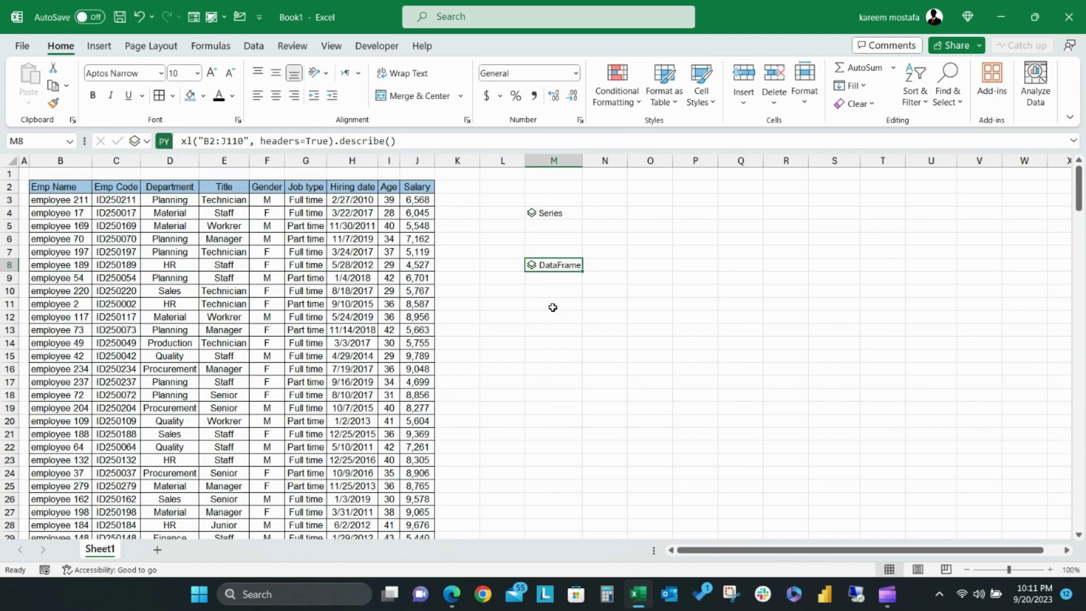
click(531, 266)
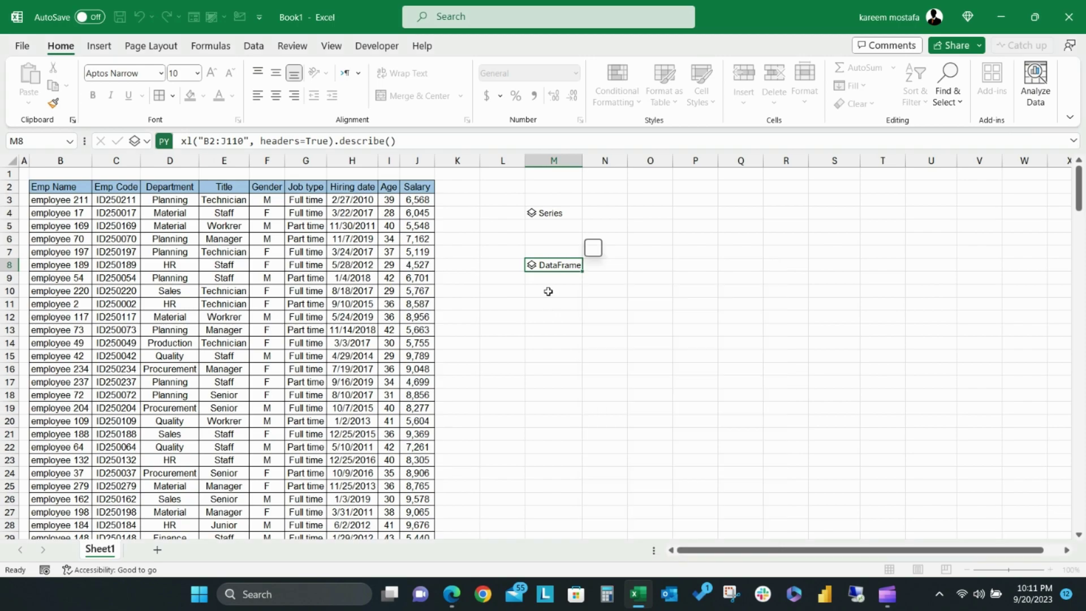
- Switch M8's Python output to Excel Value so Age and Salary statistics spill onto the sheet
click(551, 304)
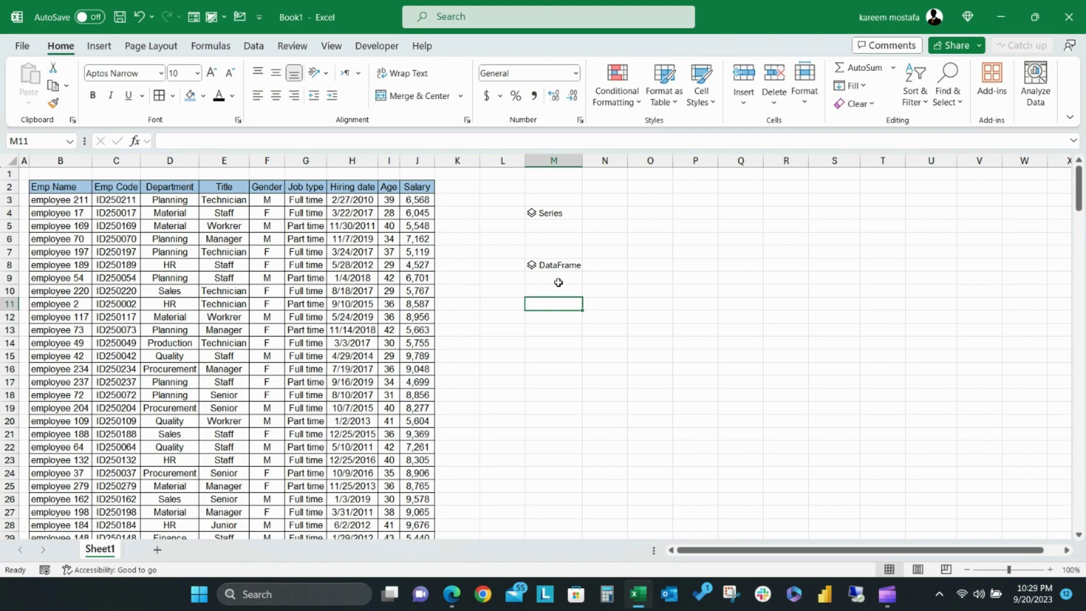
click(532, 266)
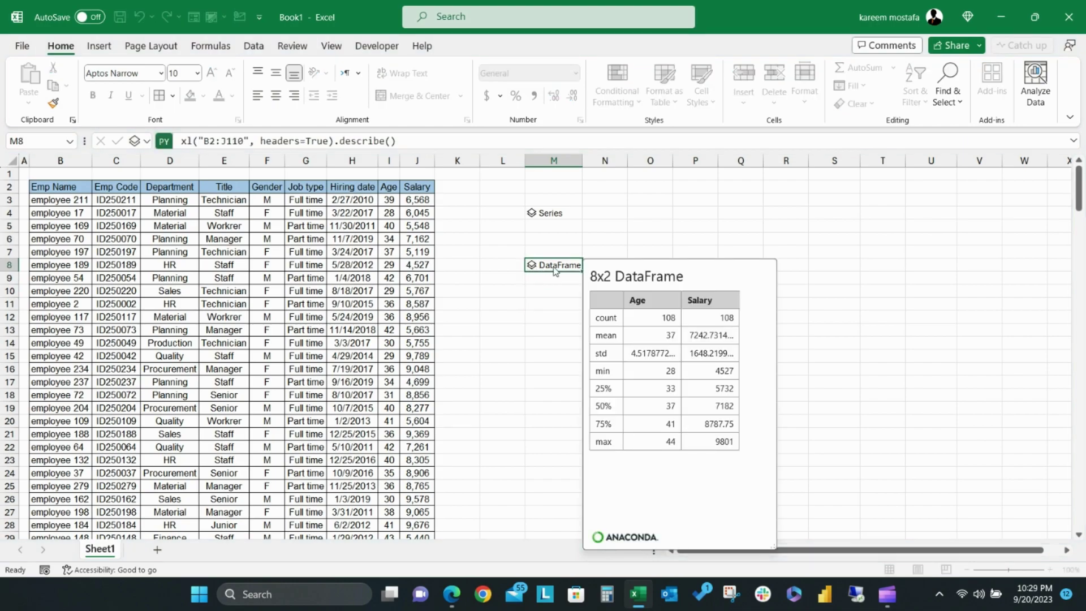
key(ctrl+alt+shift+m)
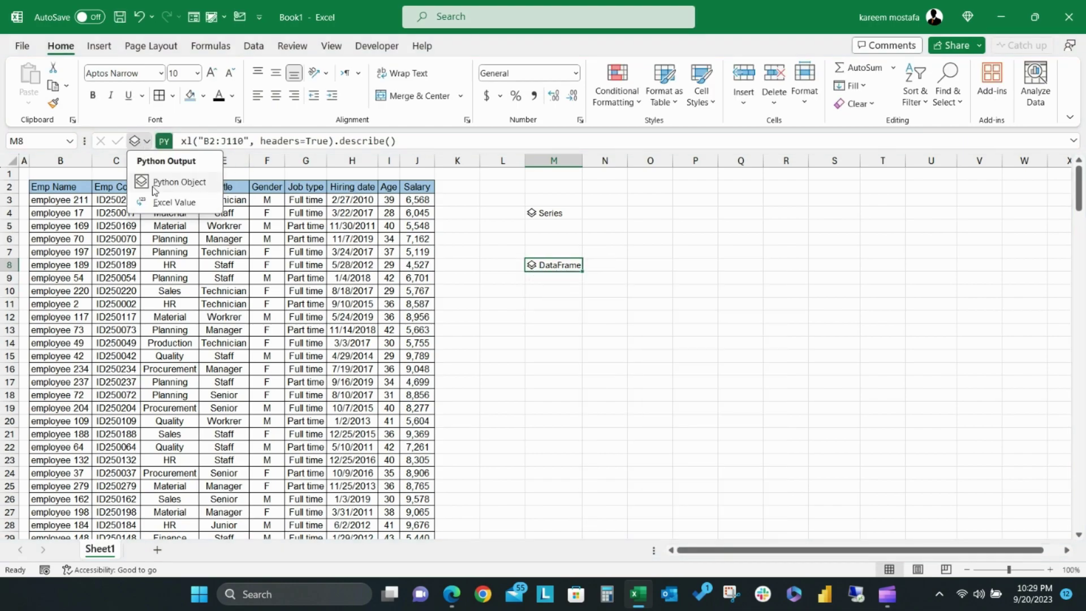
key(Down)
key(Return)
click(604, 355)
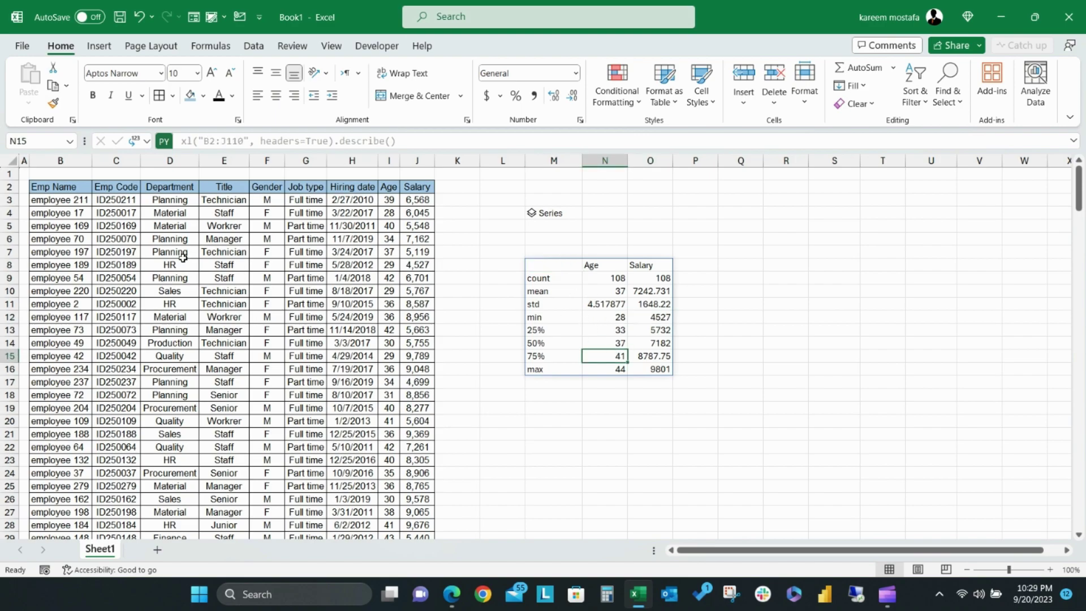
click(651, 329)
- Change the salaries in J3 to 5000 and J5 to 10000
click(398, 204)
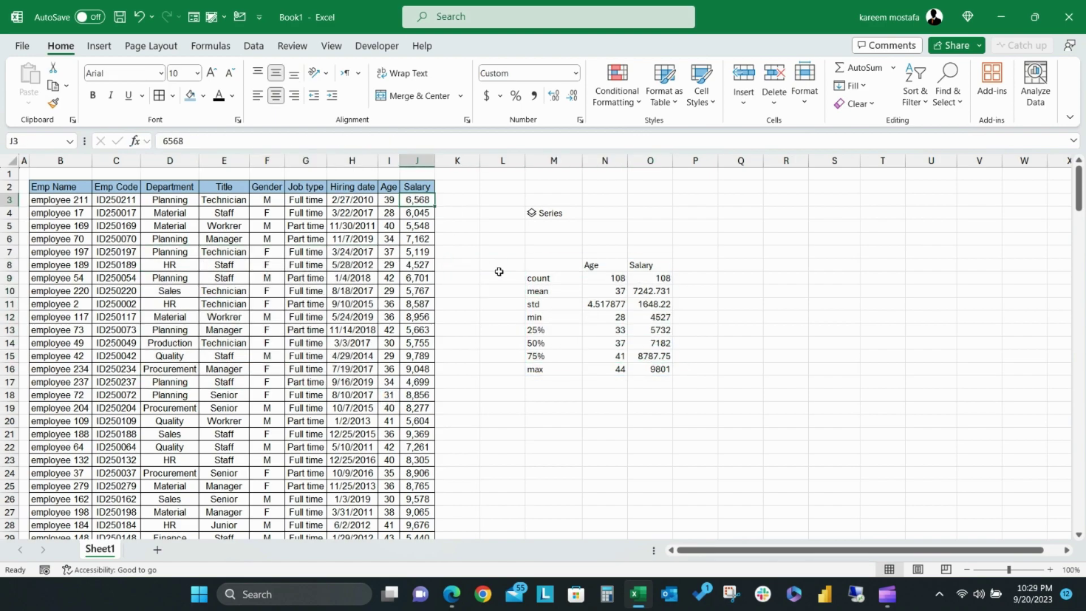
text(5000)
key(Return)
click(402, 225)
text(10000)
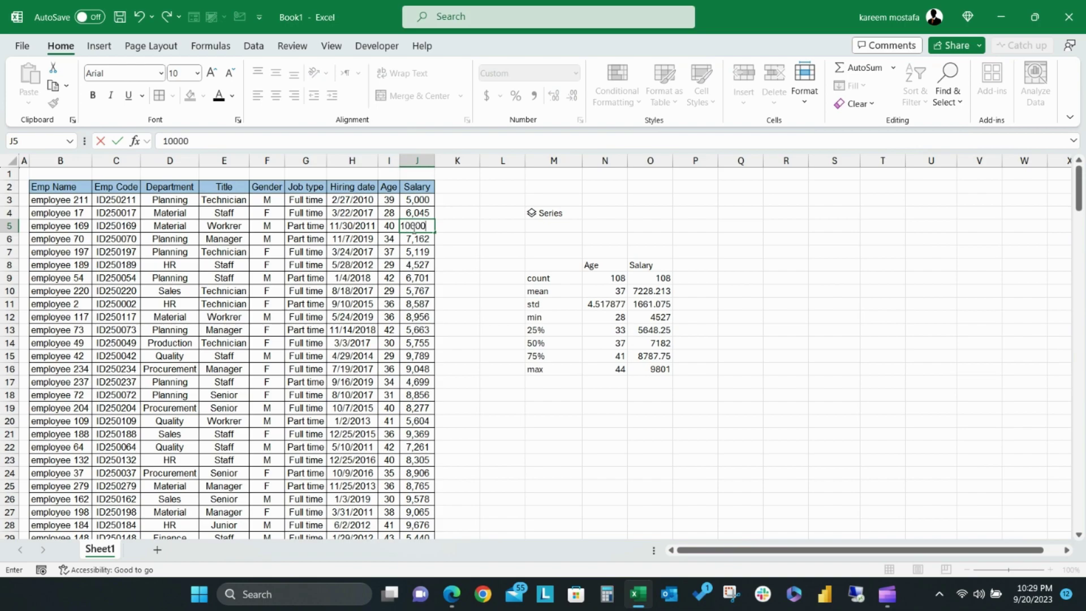
key(Return)
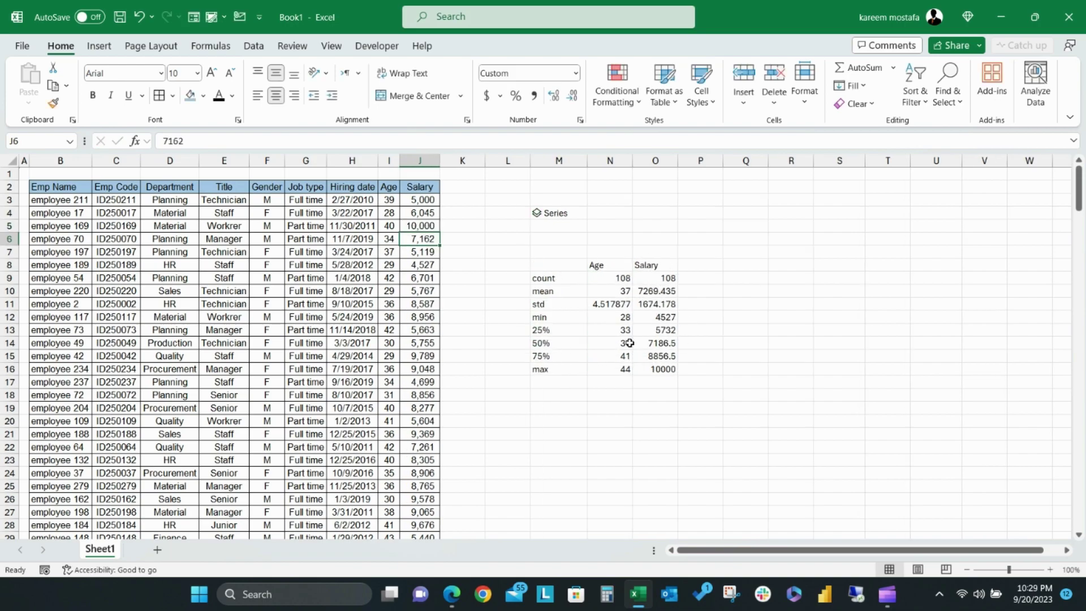
- Set M8's Python output back to a Python Object
click(546, 265)
click(144, 141)
click(161, 179)
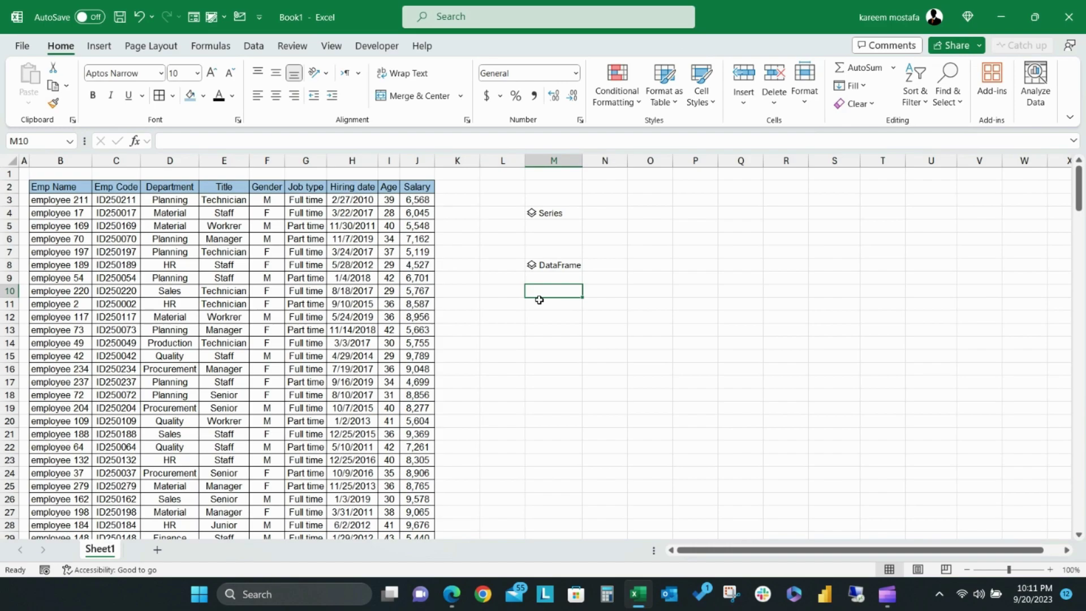
- Insert ["Department"] before .describe() in M8 and check the Series: count 108, 8 unique, top Sales
click(538, 264)
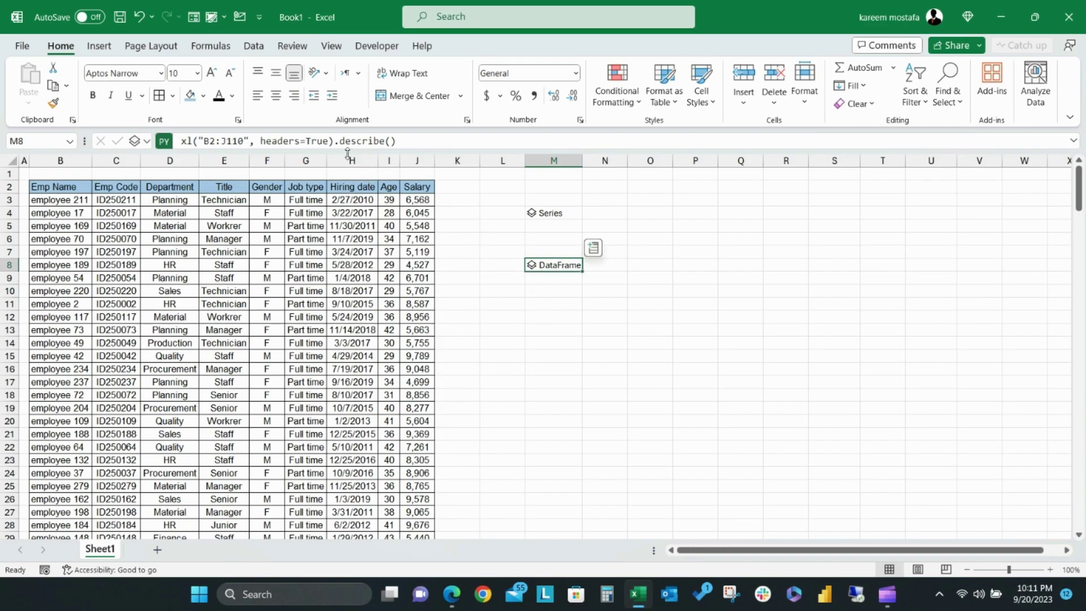
click(336, 141)
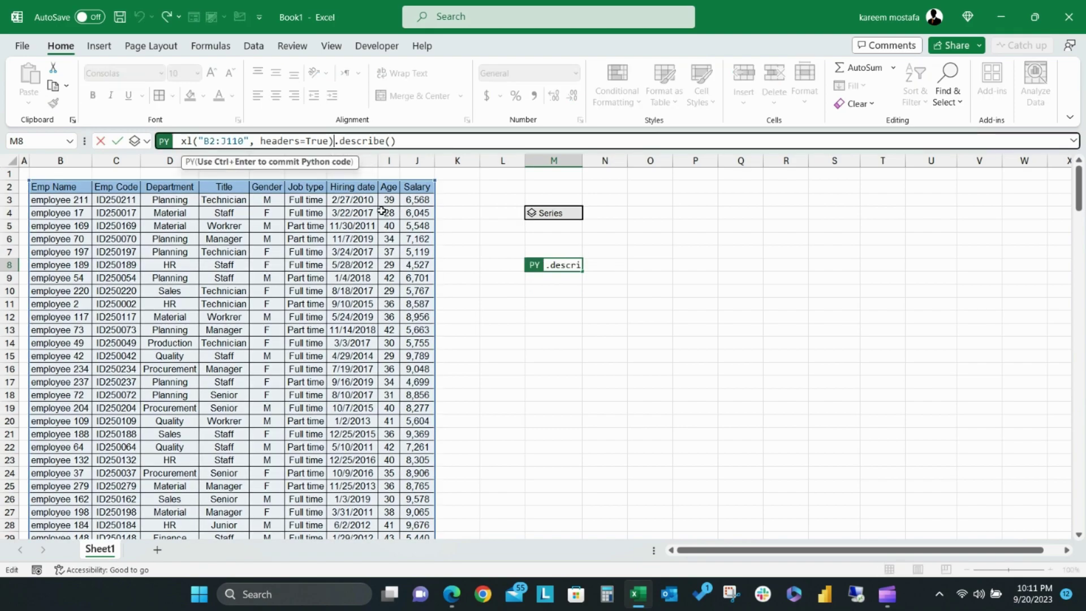
text([)
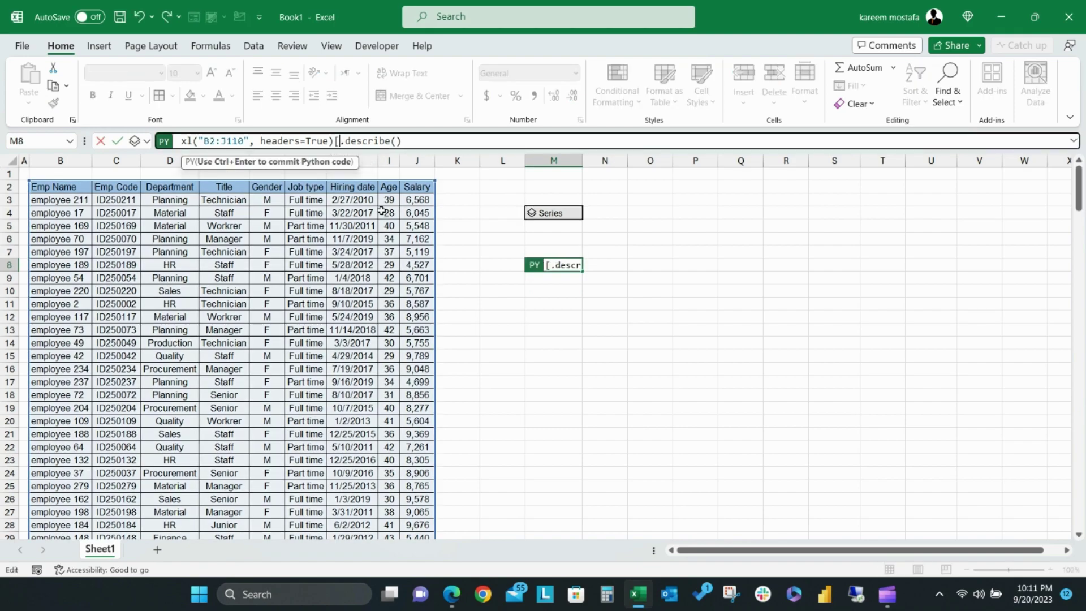
text("Department)
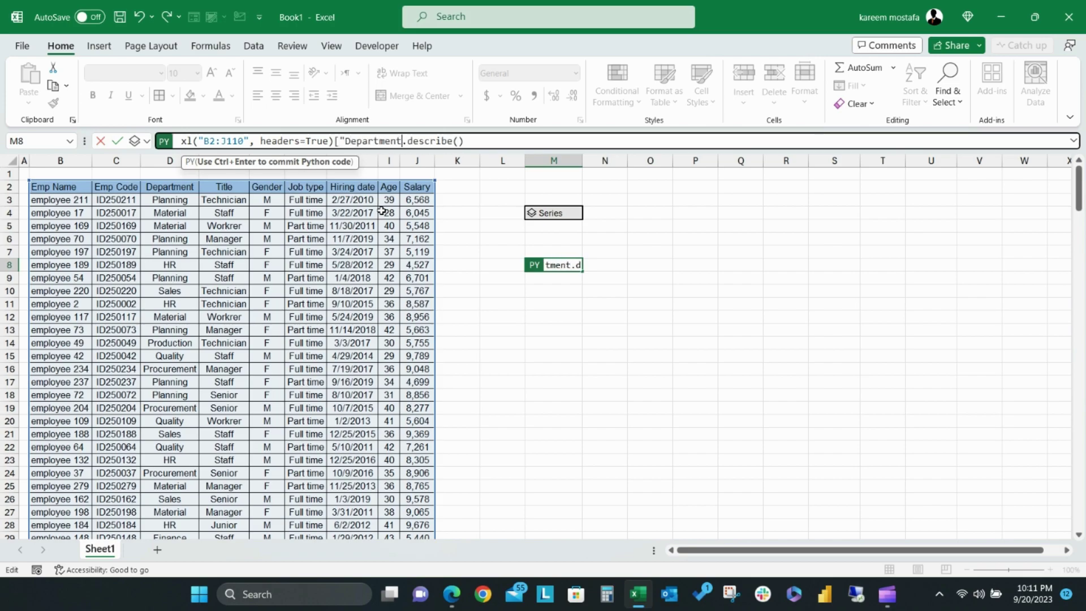
text("])
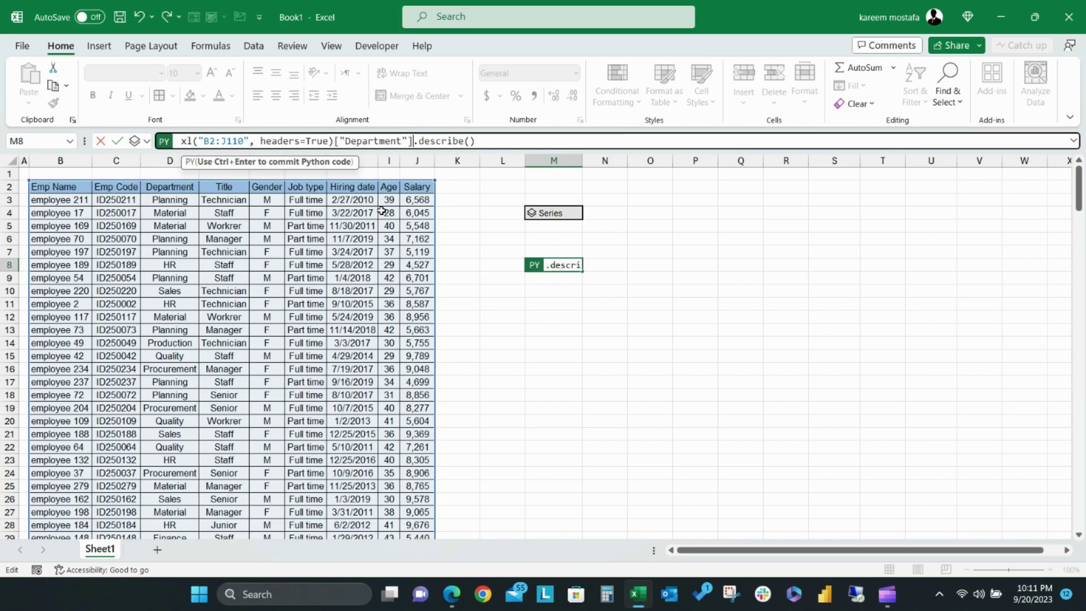
key(ctrl+Return)
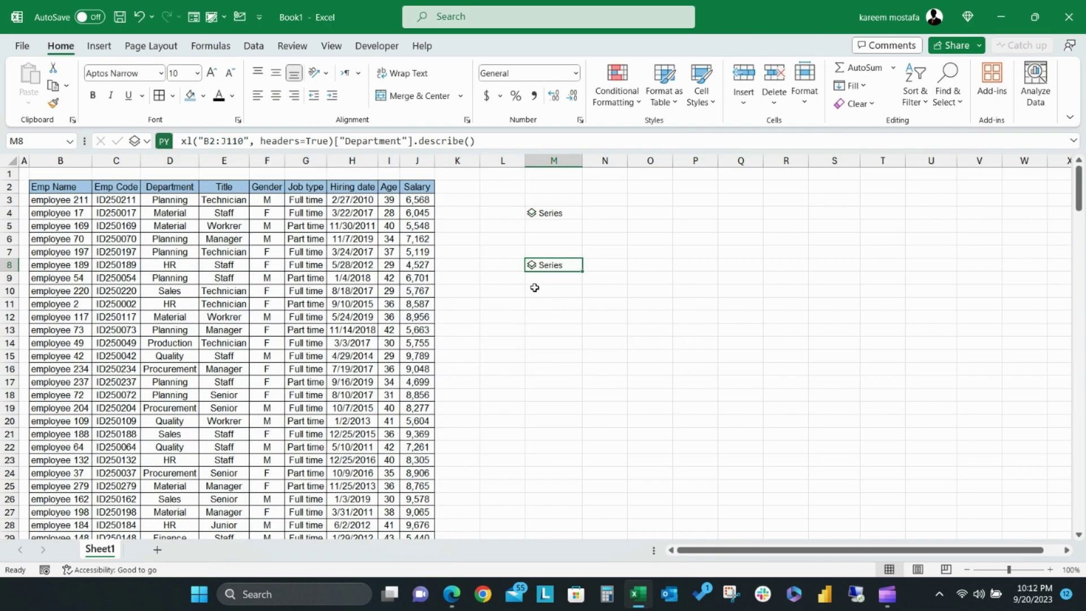
click(531, 265)
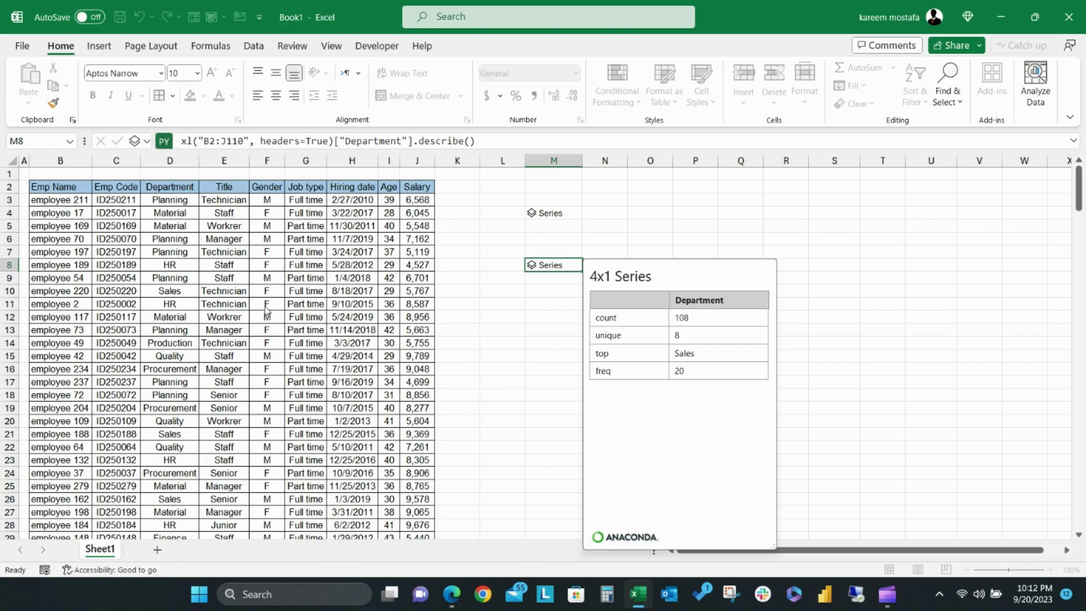
key(Escape)
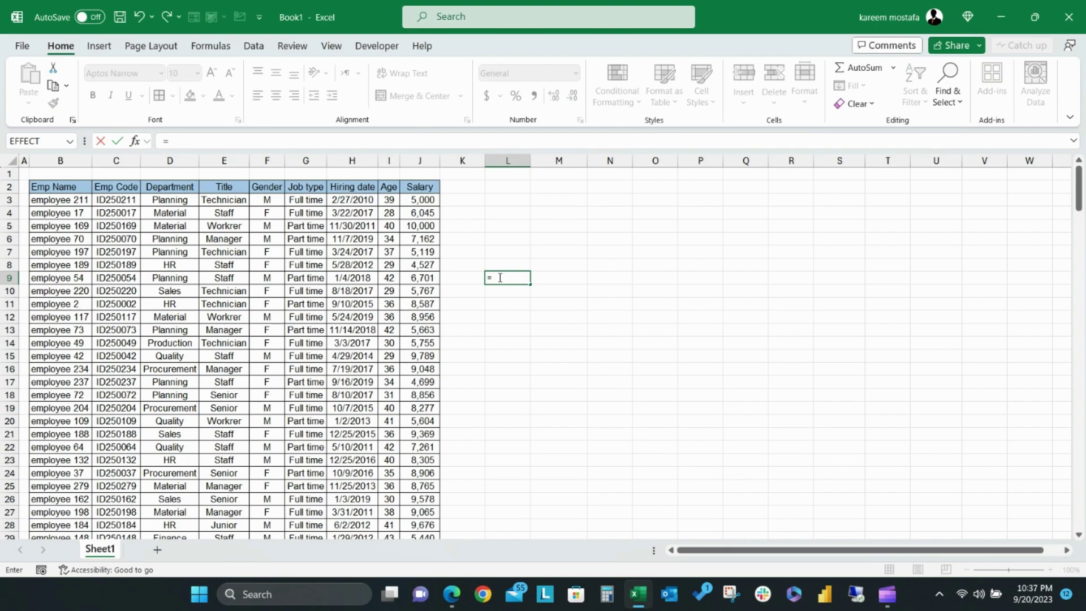
- Start a Python cell in L9 referencing the employee table, then abandon it
text(py)
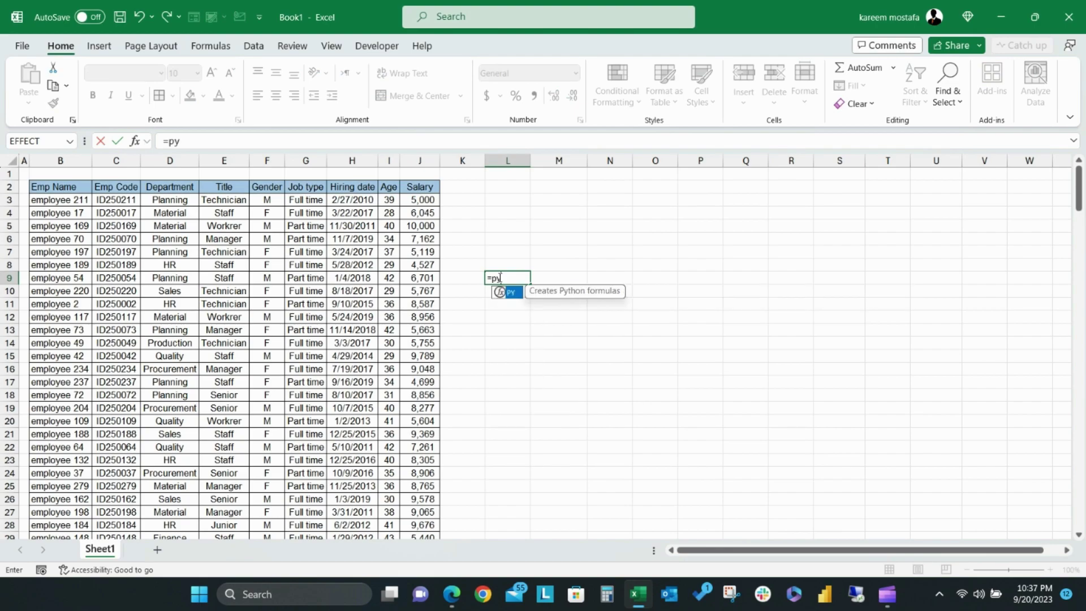
key(Tab)
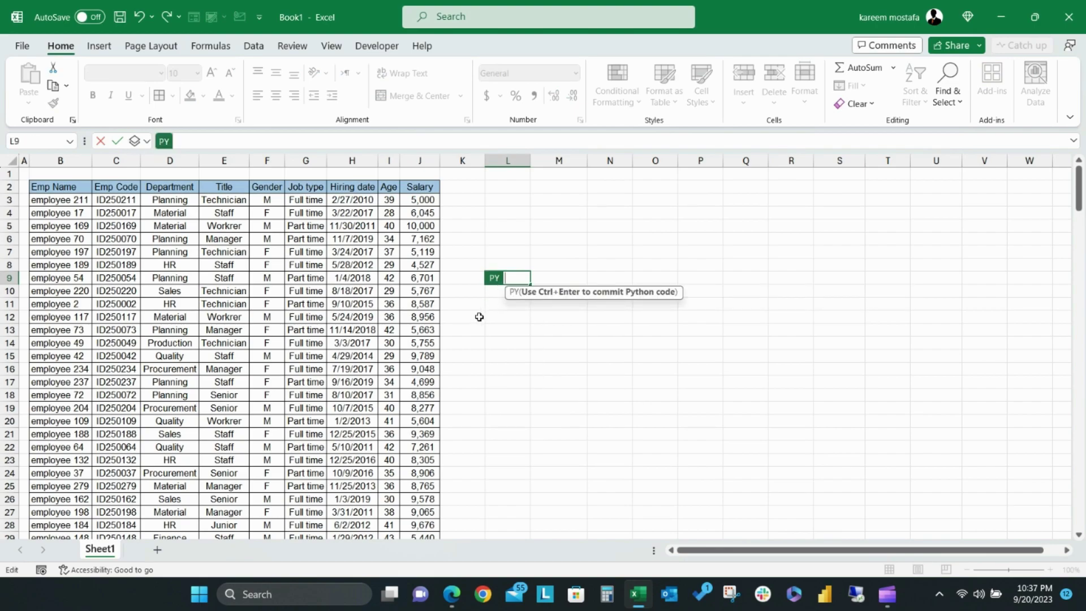
drag(53, 187, 406, 443)
scroll(407, 445, down, 20)
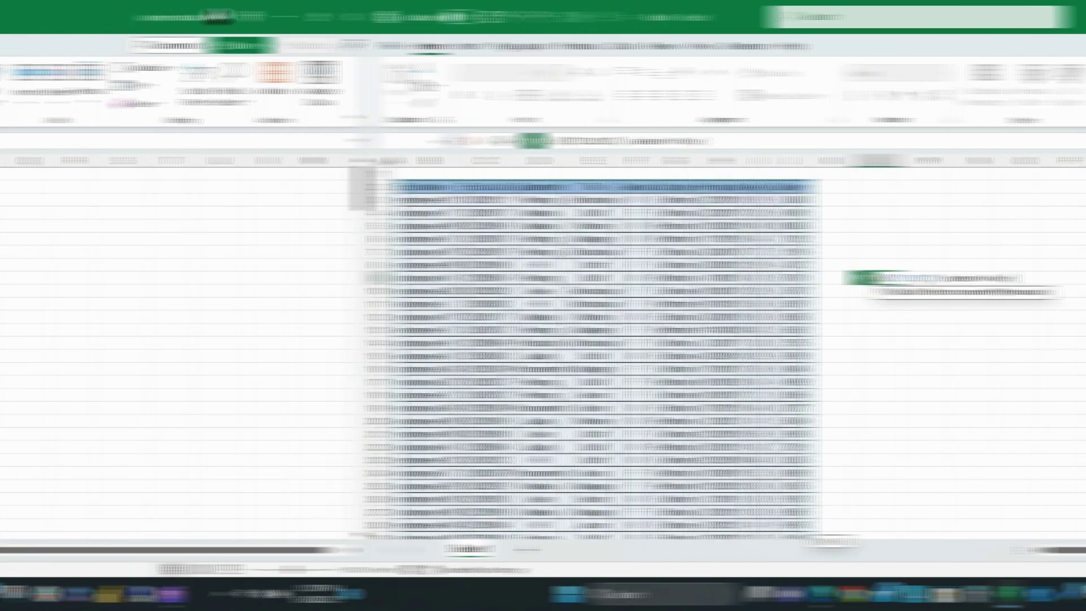
key(Escape)
- In L4, write Python code assigning xl("B2:J110", headers=True) to Salaries
click(516, 212)
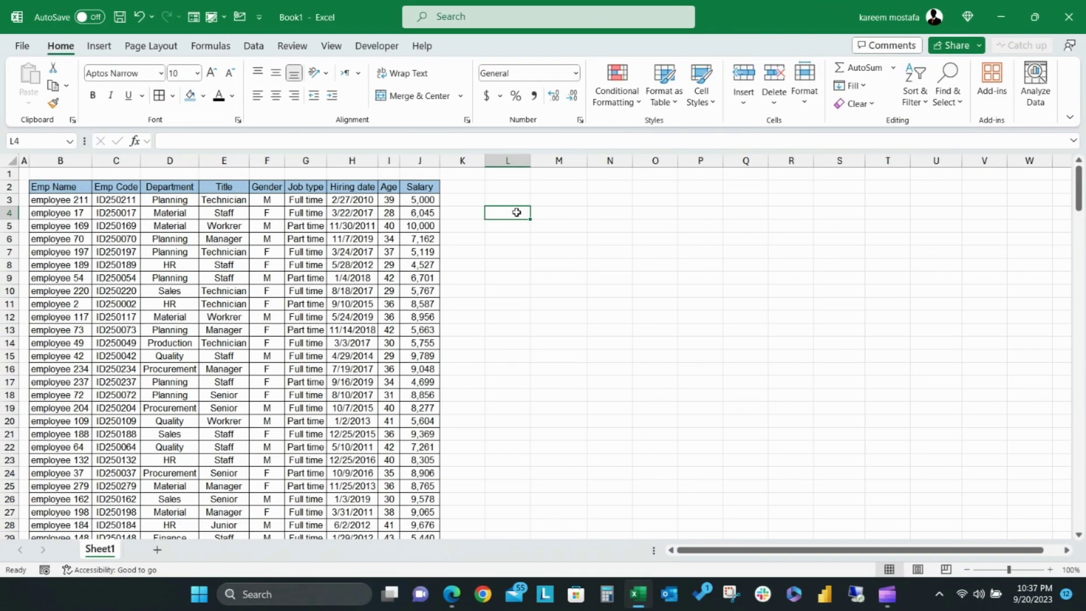
text(=py)
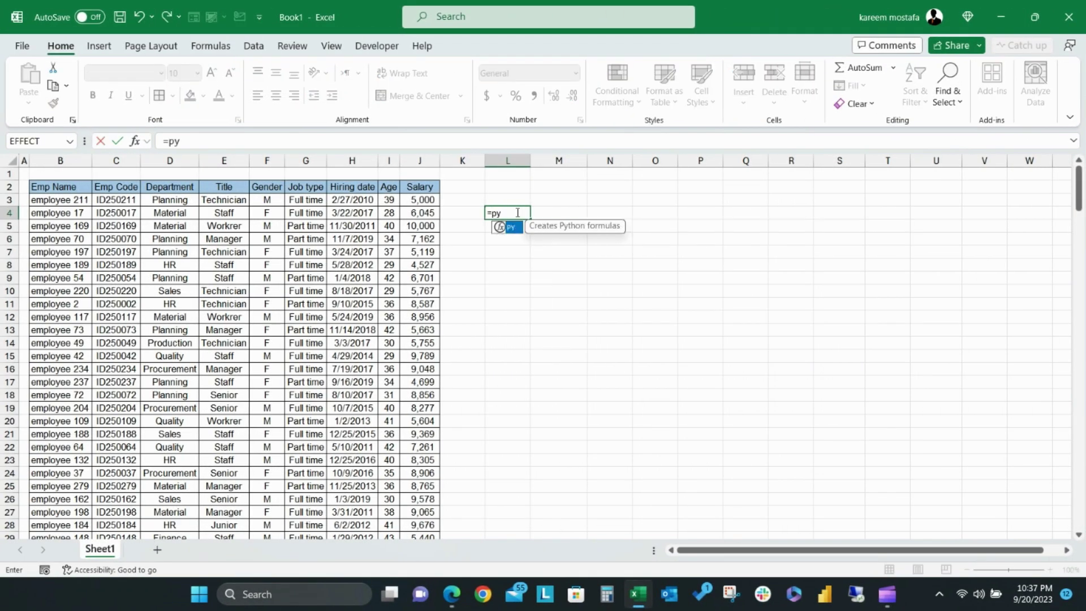
key(Tab)
drag(50, 186, 417, 190)
key(ctrl+shift+Down)
scroll(419, 191, up, 20)
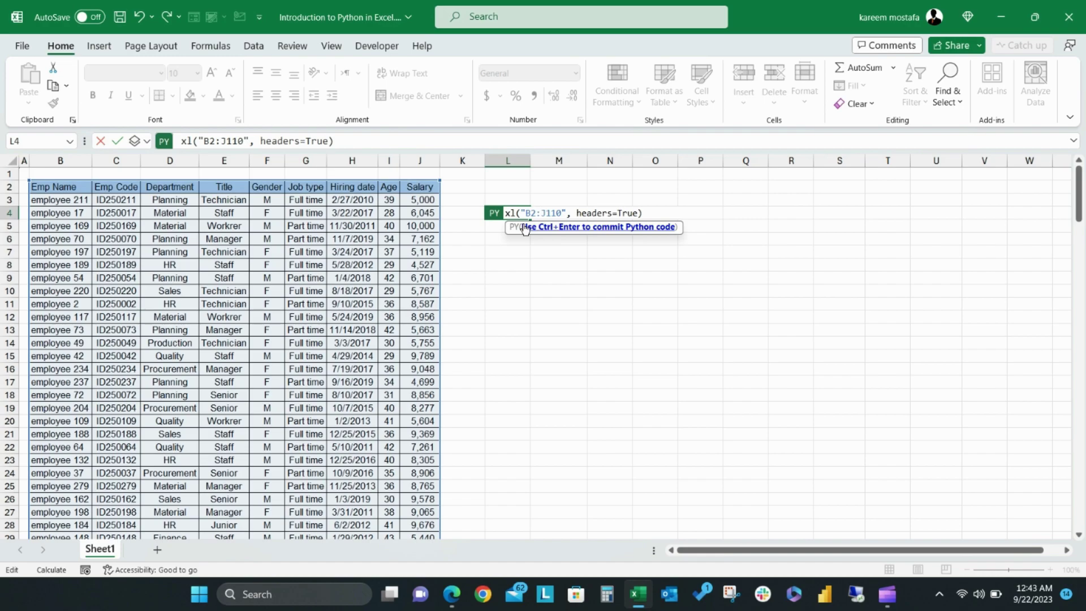
text(Salaries)
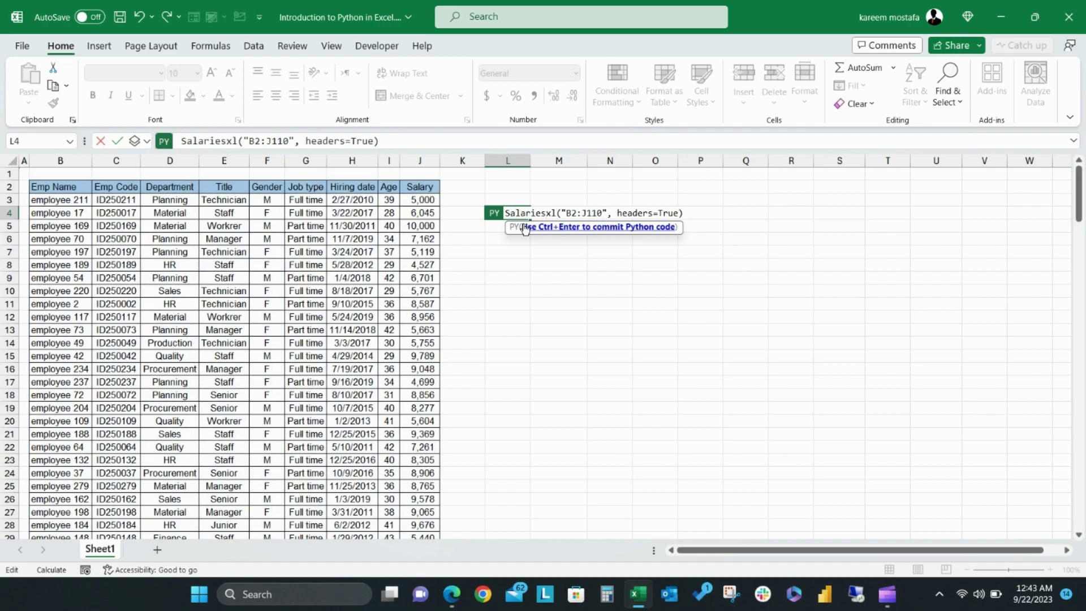
text( =)
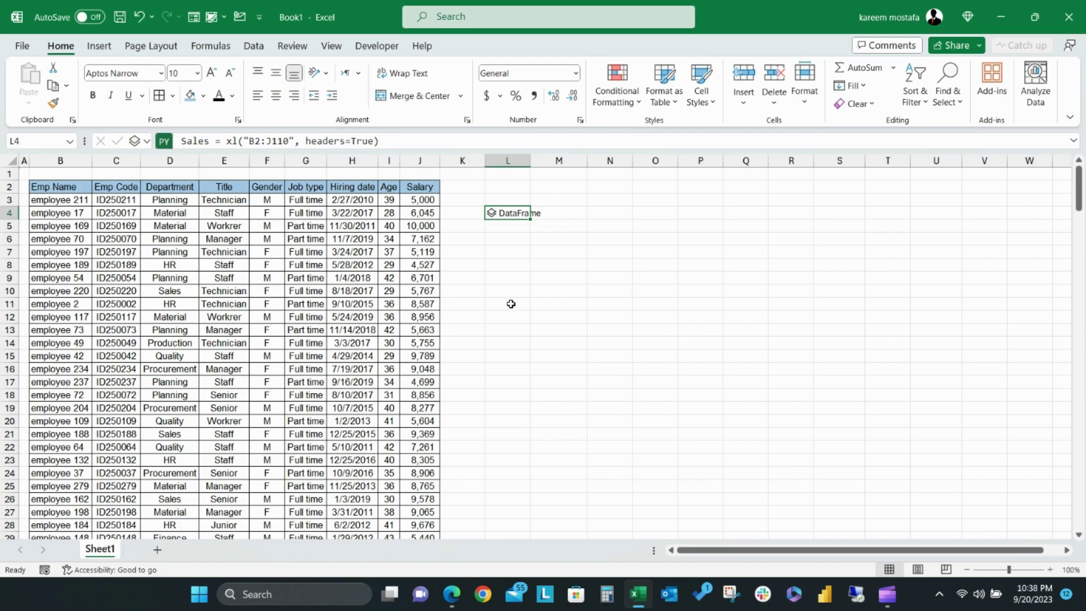
- Create a Python cell in L10 returning Salaries and preview the 108x9 DataFrame
click(515, 304)
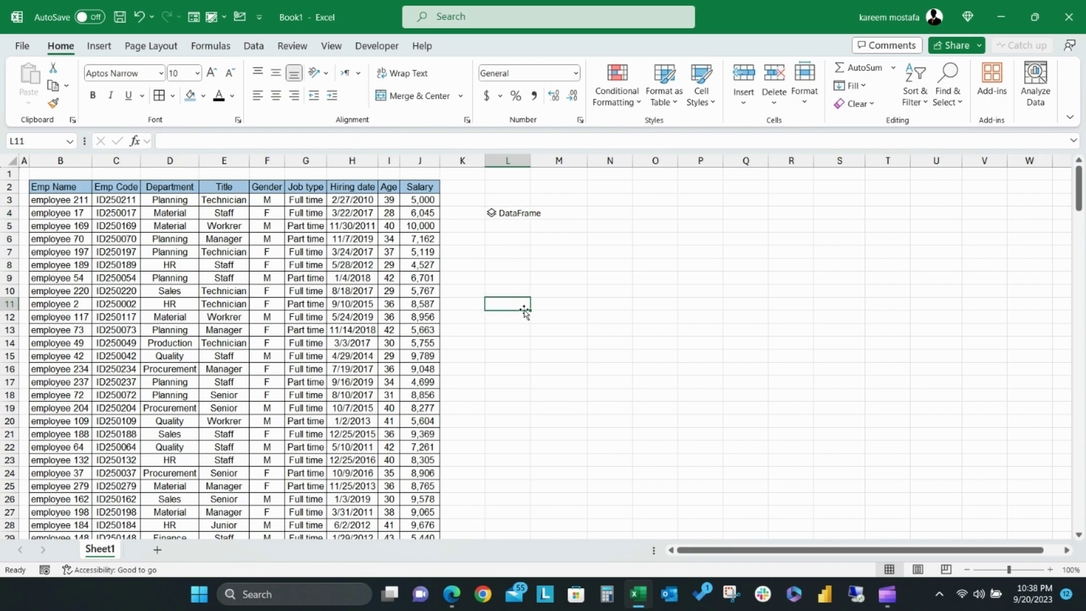
click(517, 293)
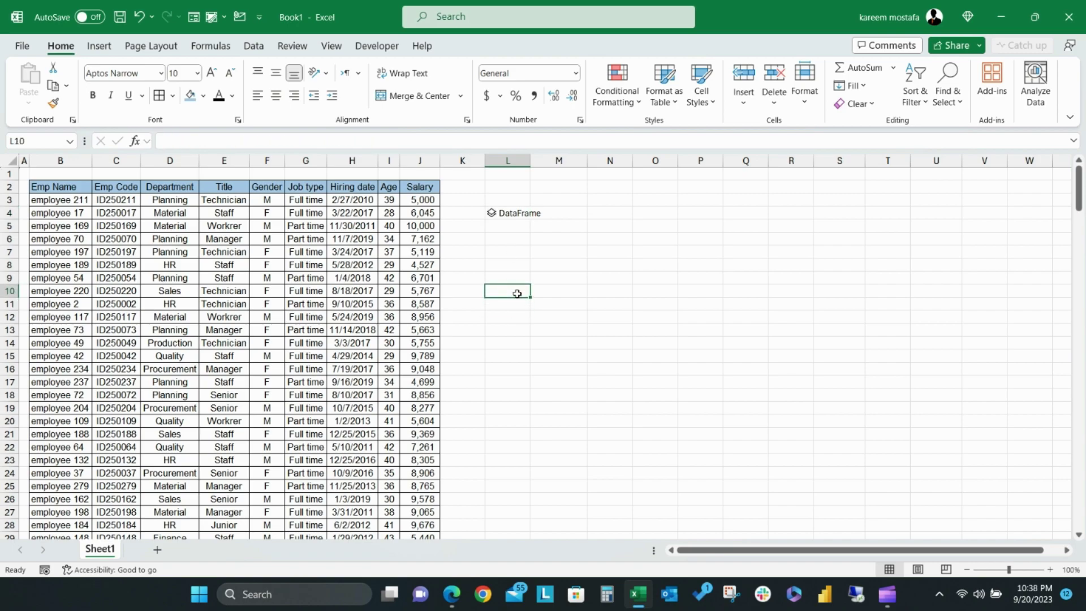
text(=py)
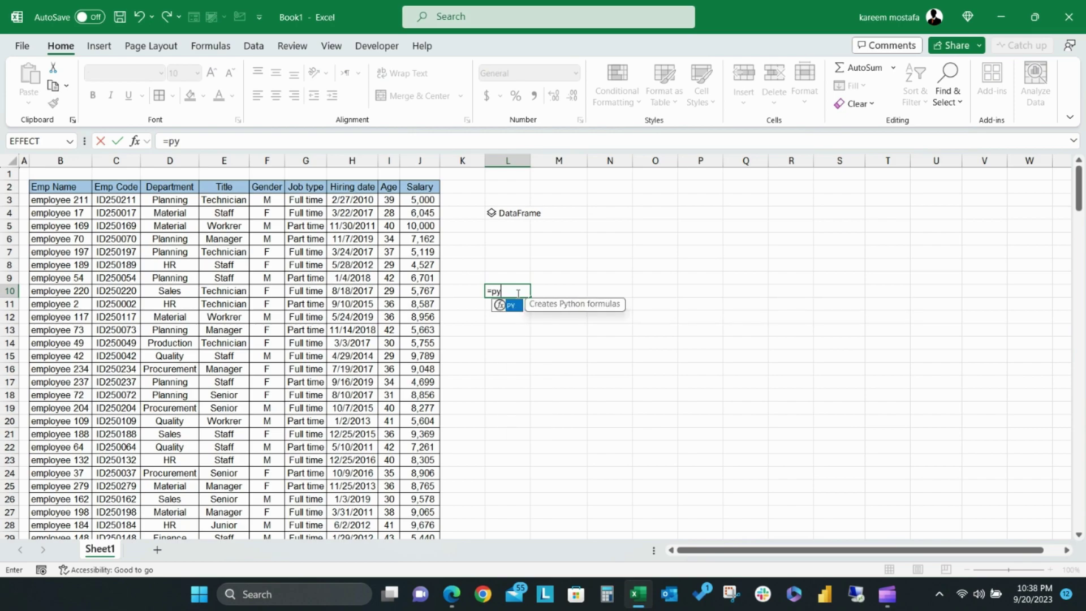
key(Tab)
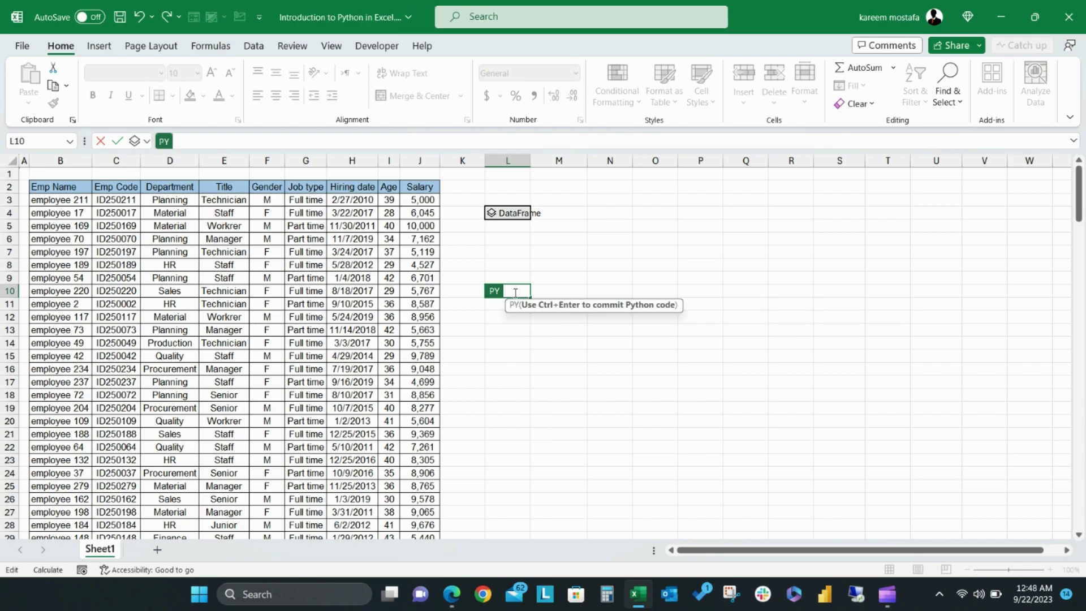
text(Salarie)
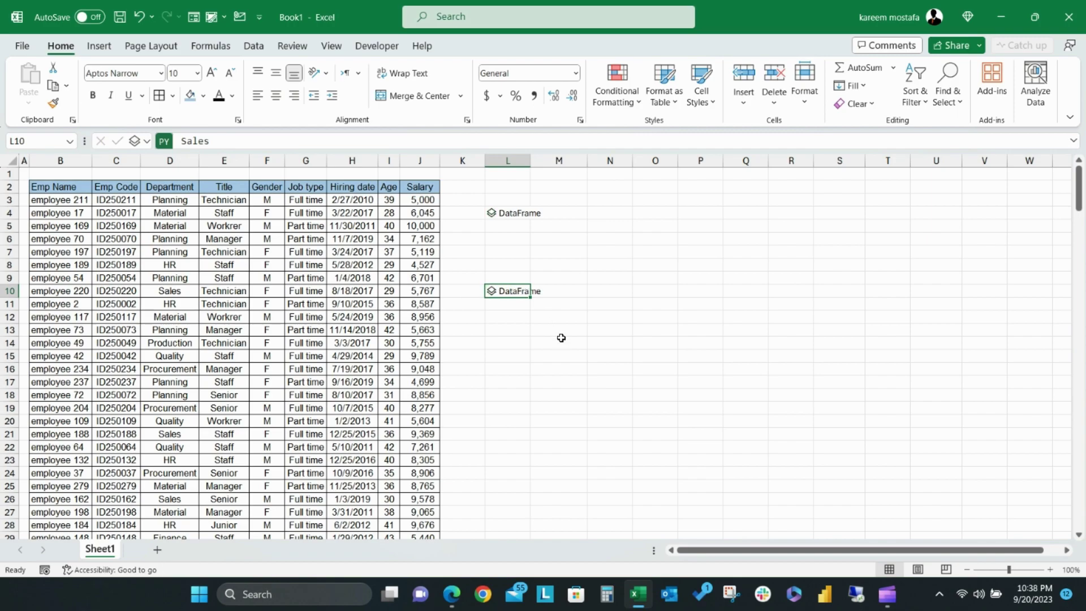
click(492, 290)
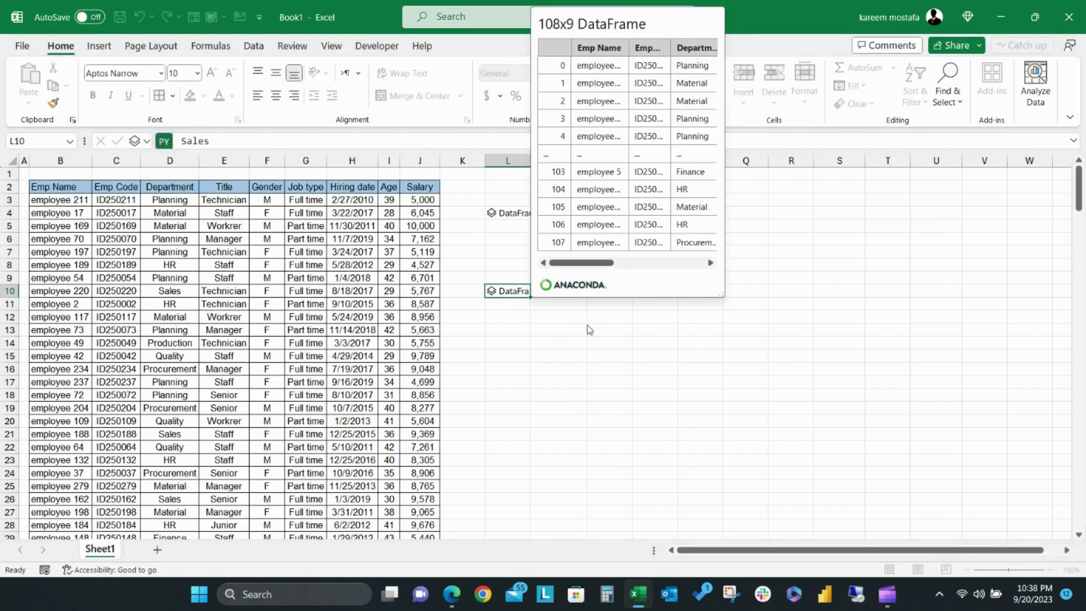
mouse_move(581, 262)
mouse_down()
mouse_move(687, 264)
mouse_move(563, 263)
mouse_up()
key(Escape)
click(507, 321)
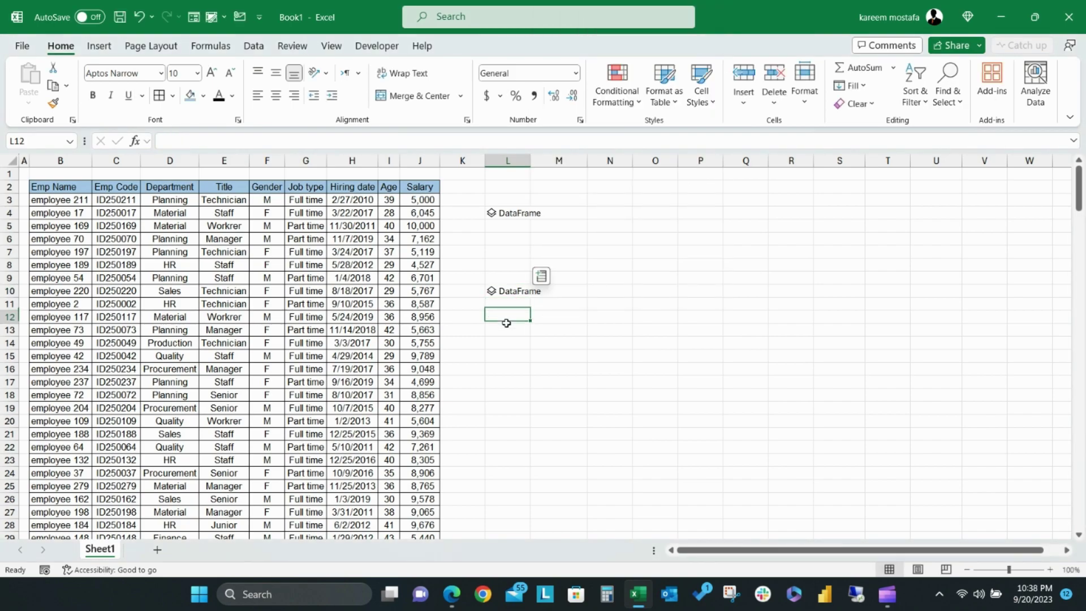
- Try a Python cell returning Salaries in L2, then delete the erroring formula
click(516, 187)
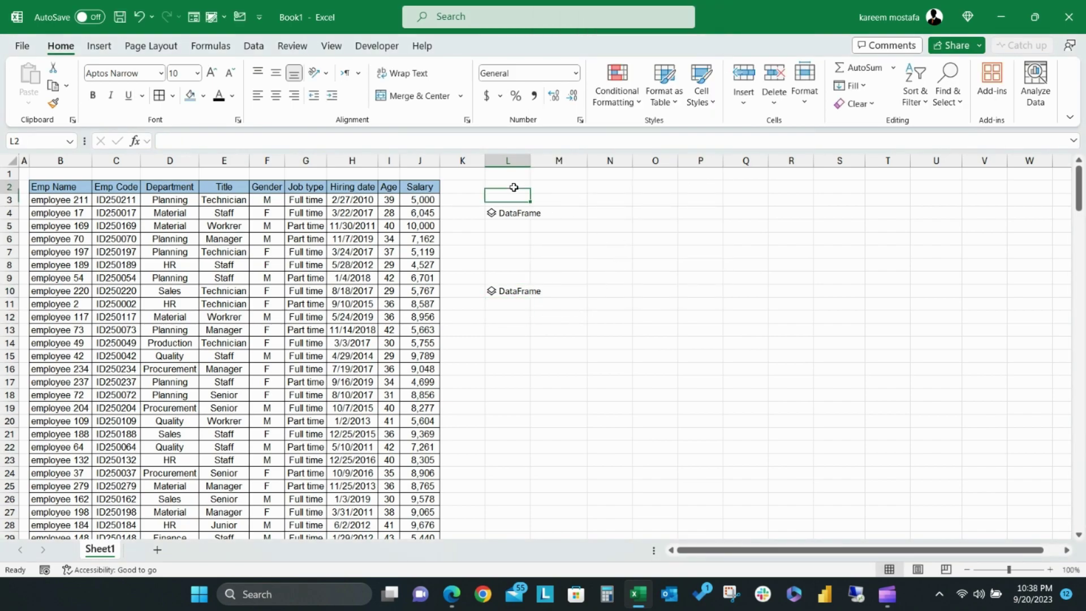
text(=py)
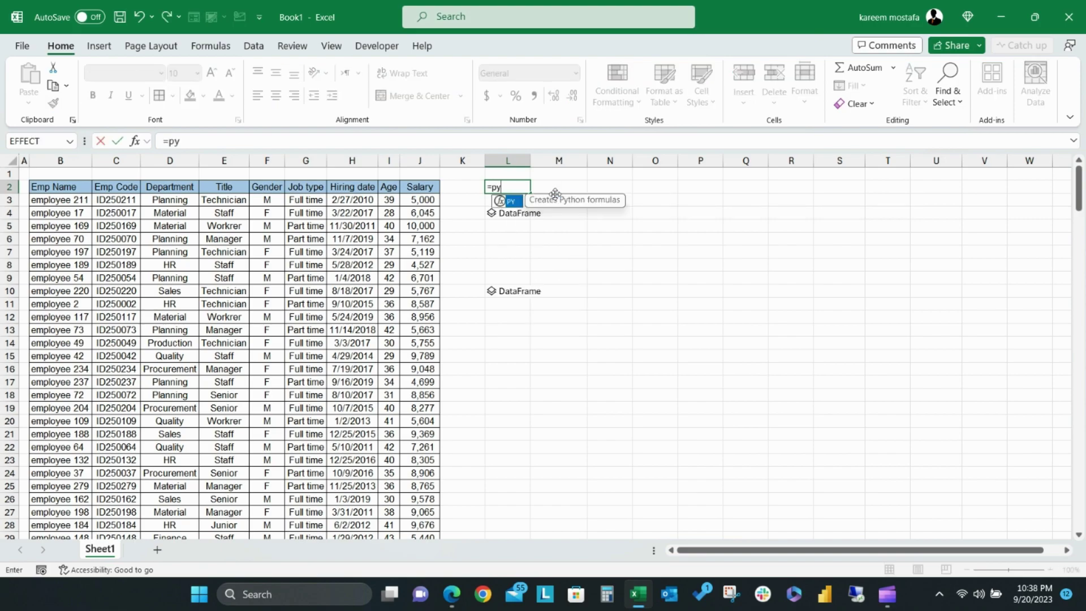
key(Tab)
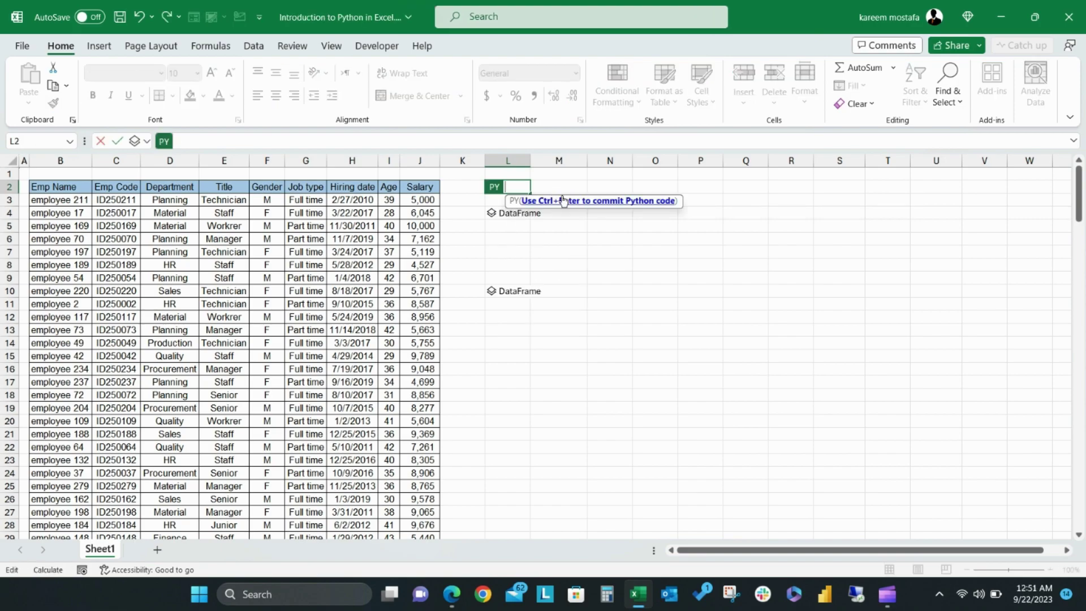
text(Salaries)
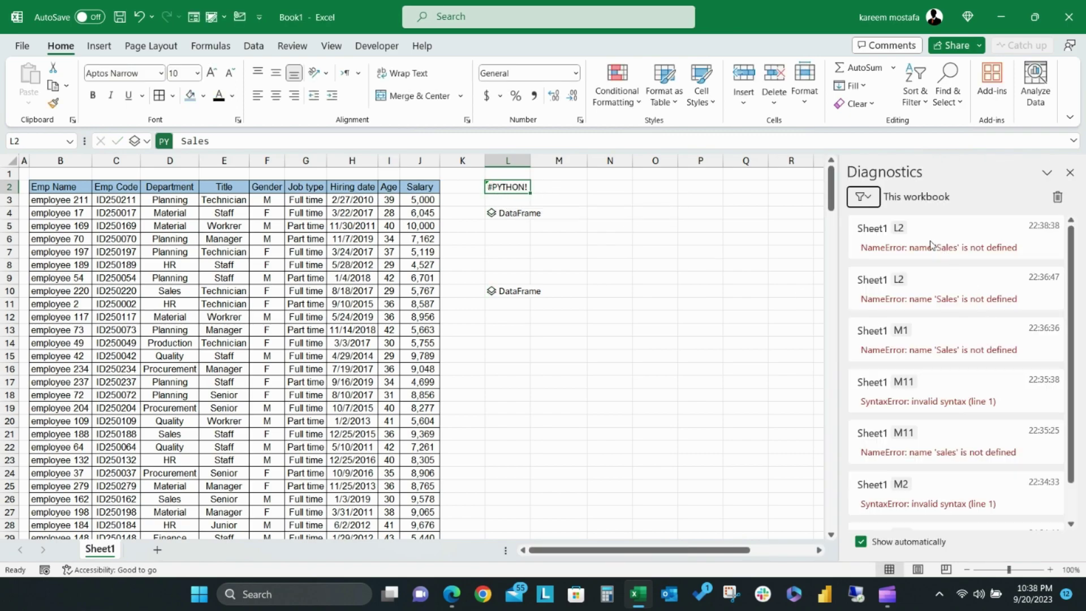
scroll(904, 322, down, 1)
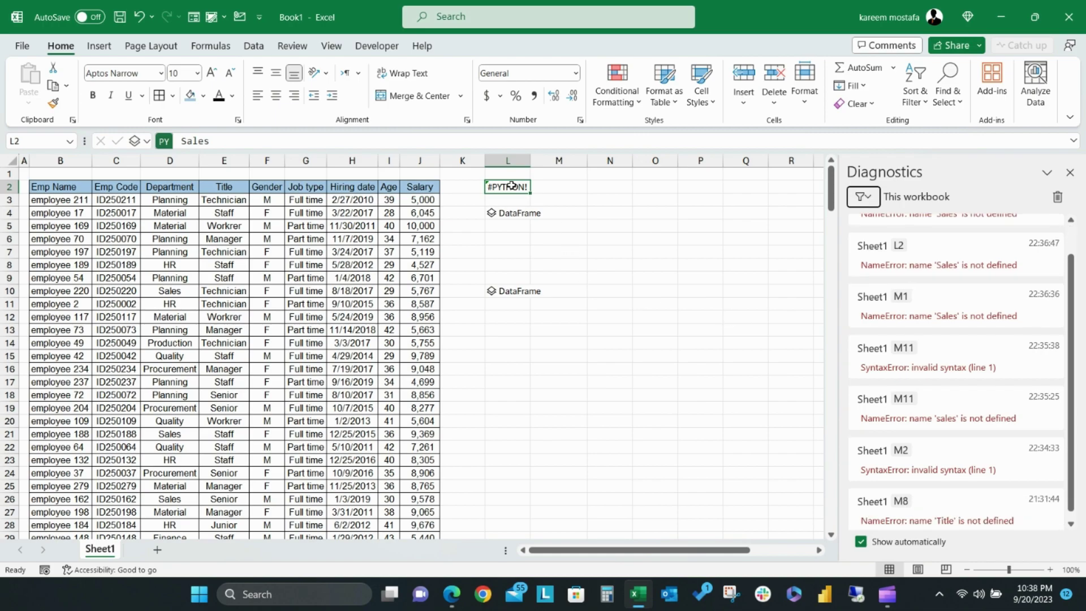
key(Delete)
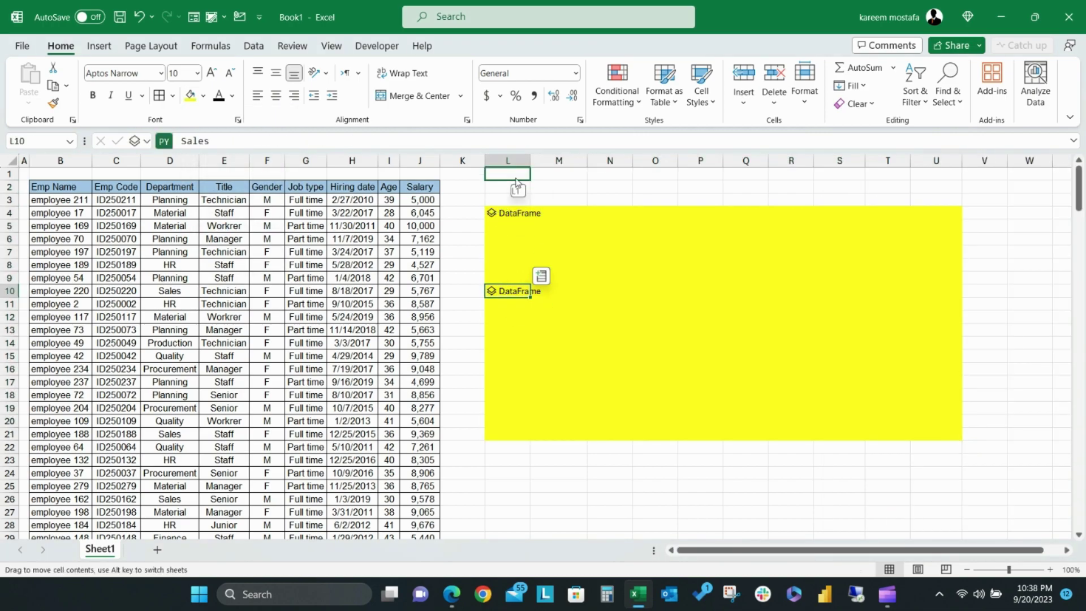
- Move the L10 DataFrame cell to O11 and back into L10
drag(516, 182, 515, 182)
key(ctrl+z)
drag(521, 291, 674, 325)
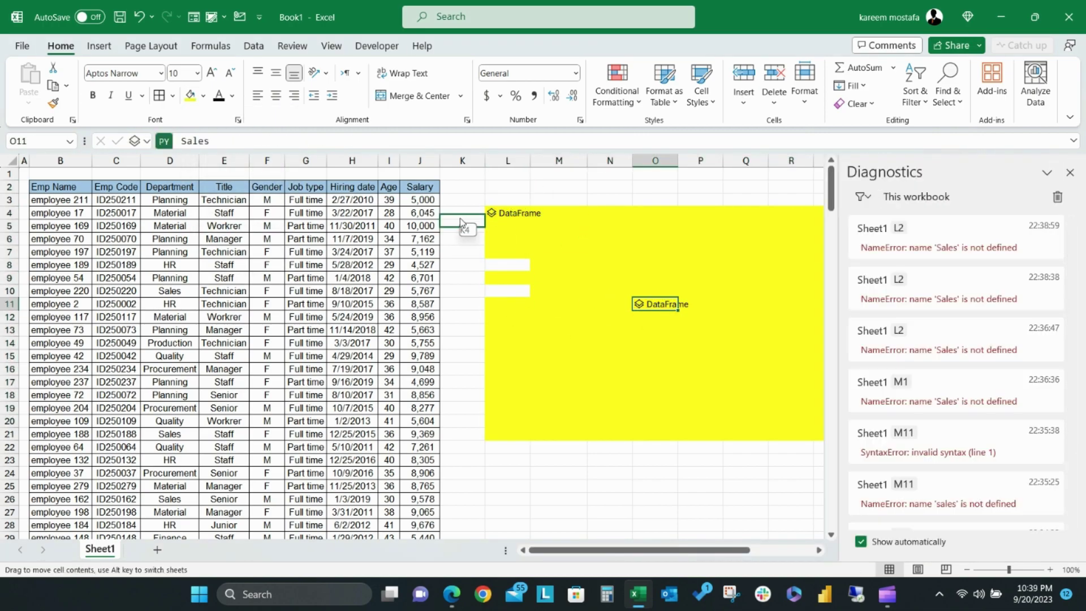
drag(461, 222, 506, 291)
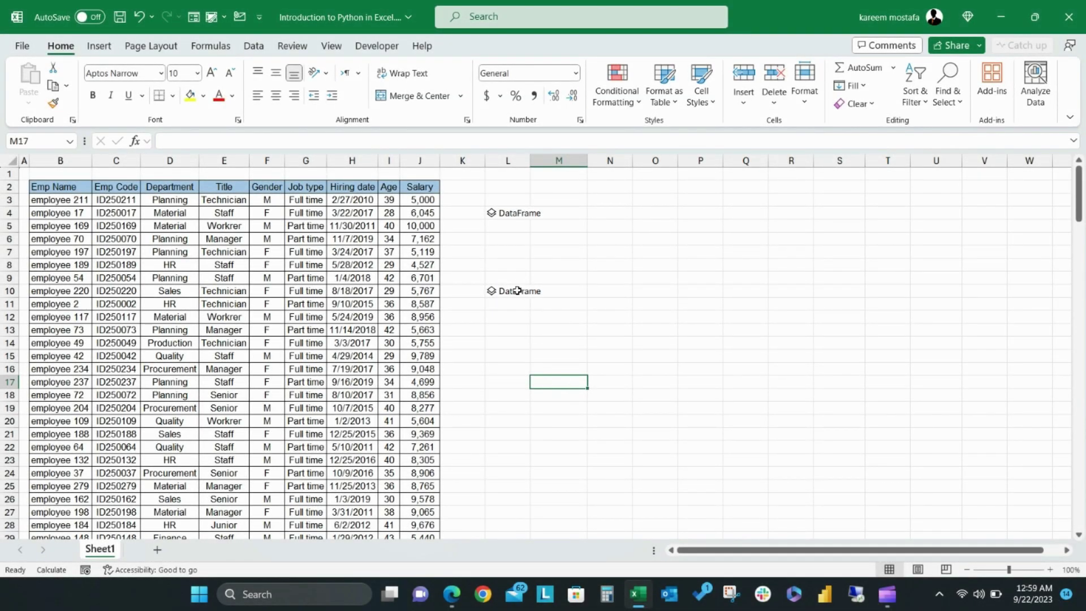
- Change L10's code to Salaries.groupby(["Department"]).agg("sum") and run it
double_click(517, 290)
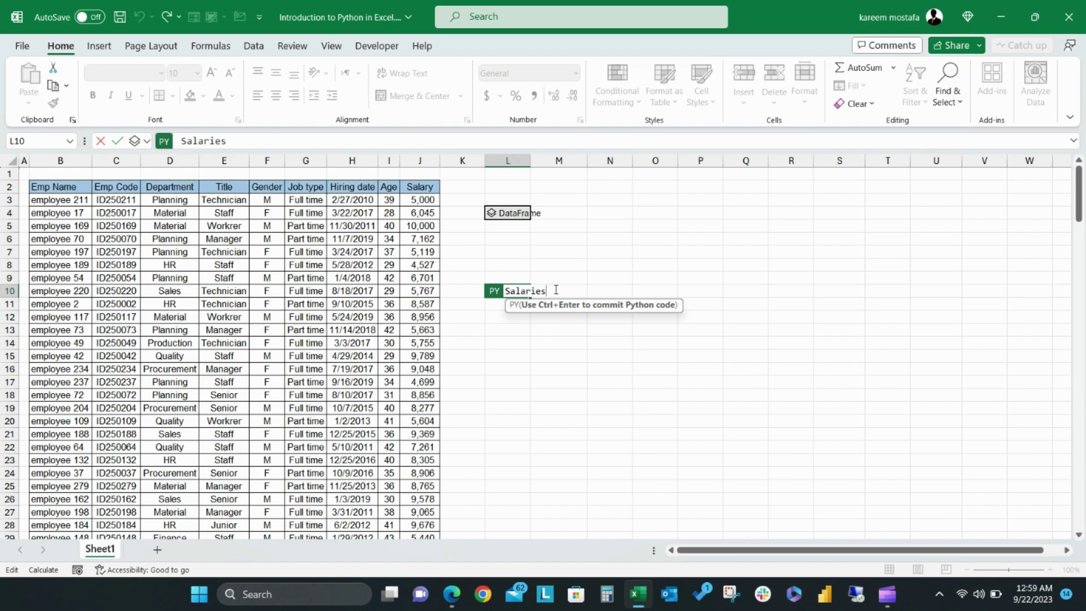
text(.groupby)
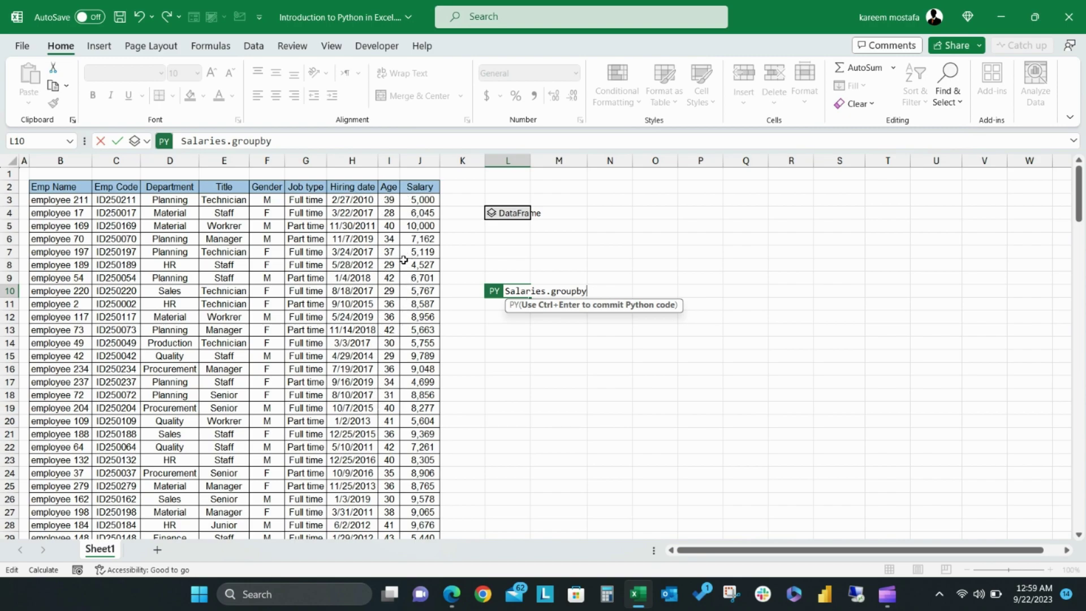
text("Department)
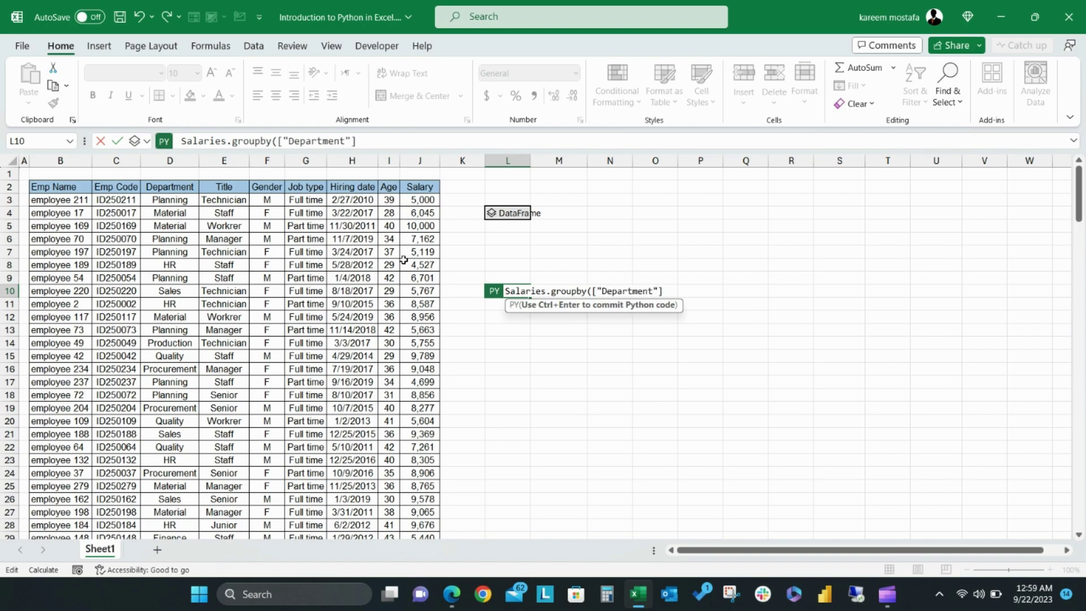
text(.)
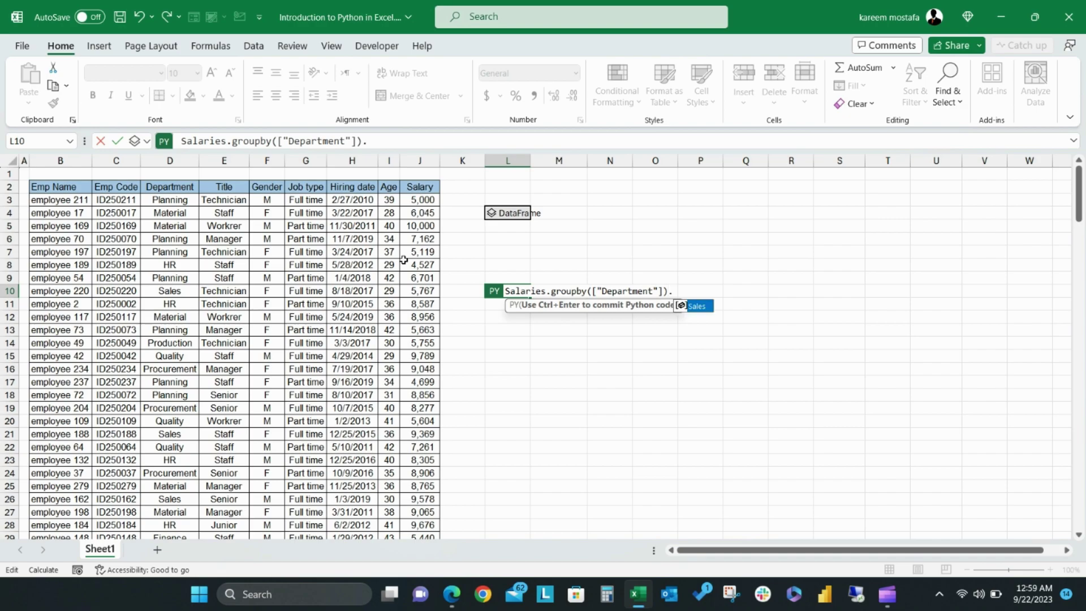
text(agg)
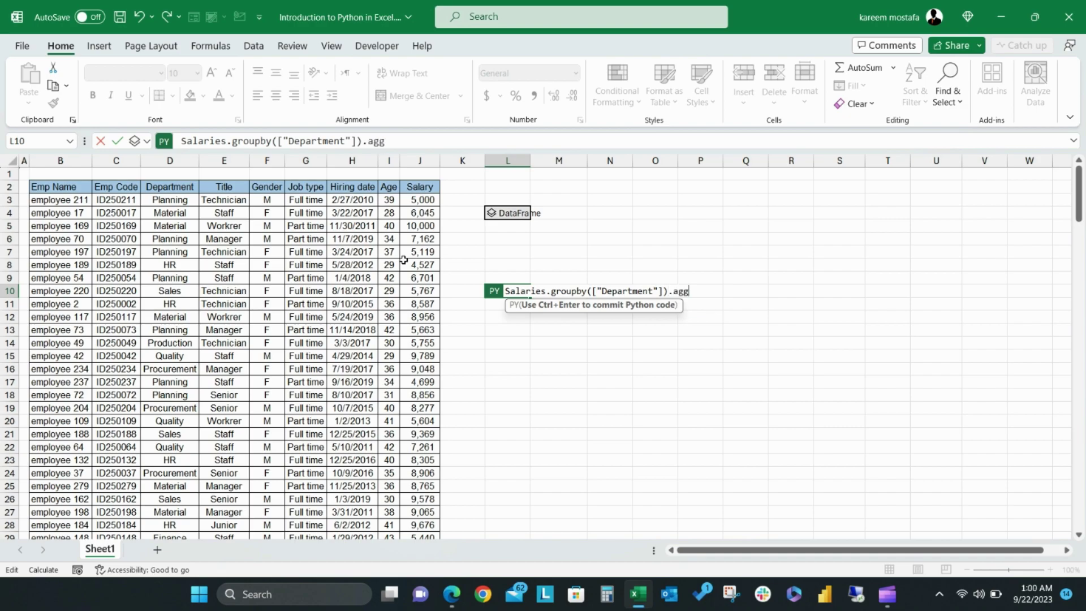
text(("s)
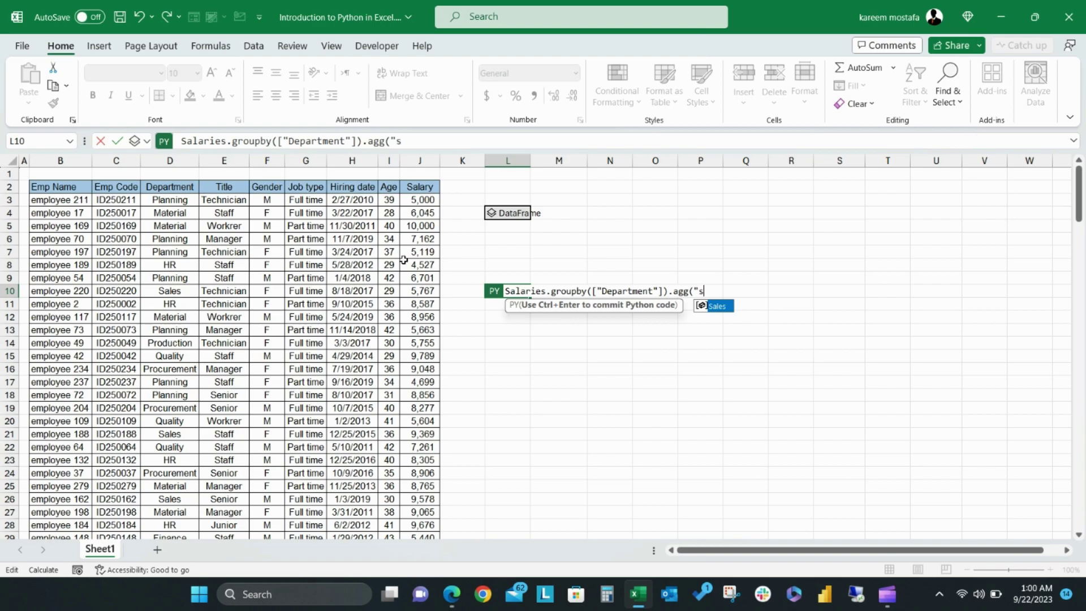
text(um)
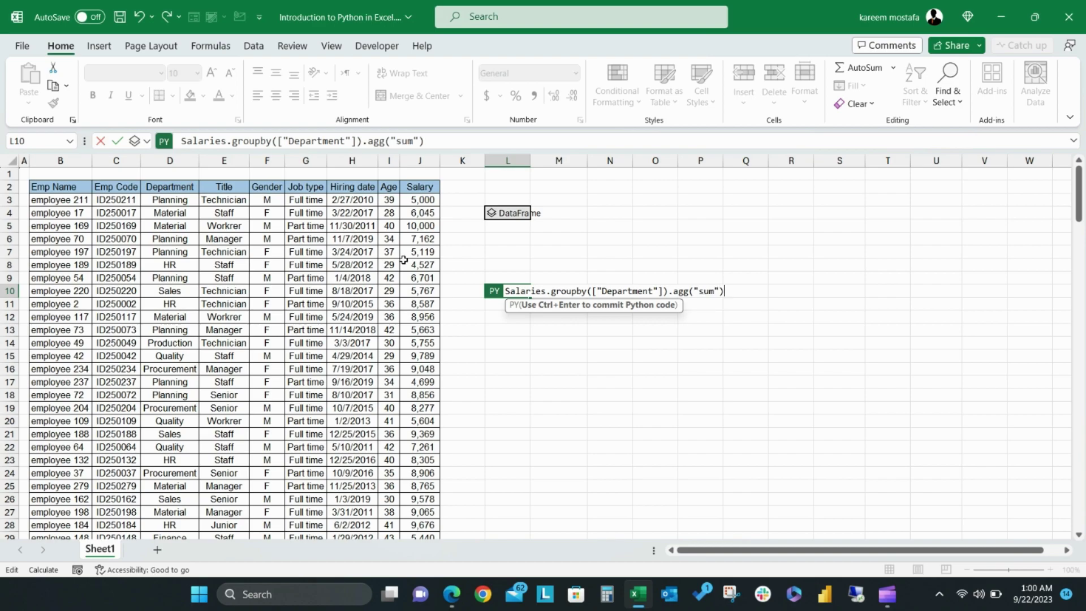
key(ctrl+Return)
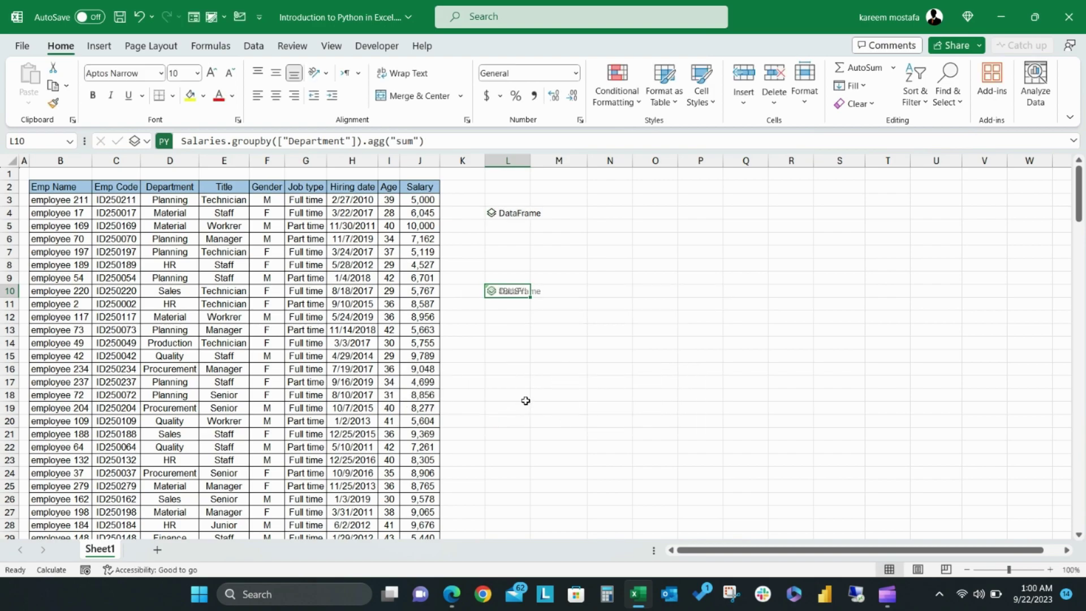
- Preview L10's Department sums of Age and Salary, then output them as Excel values
click(492, 292)
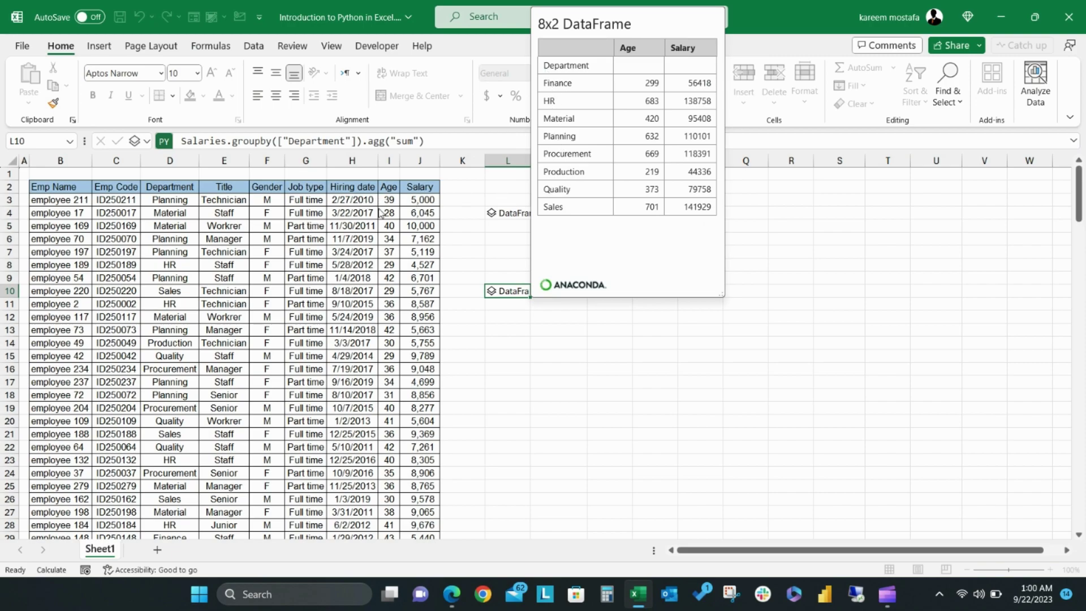
key(Escape)
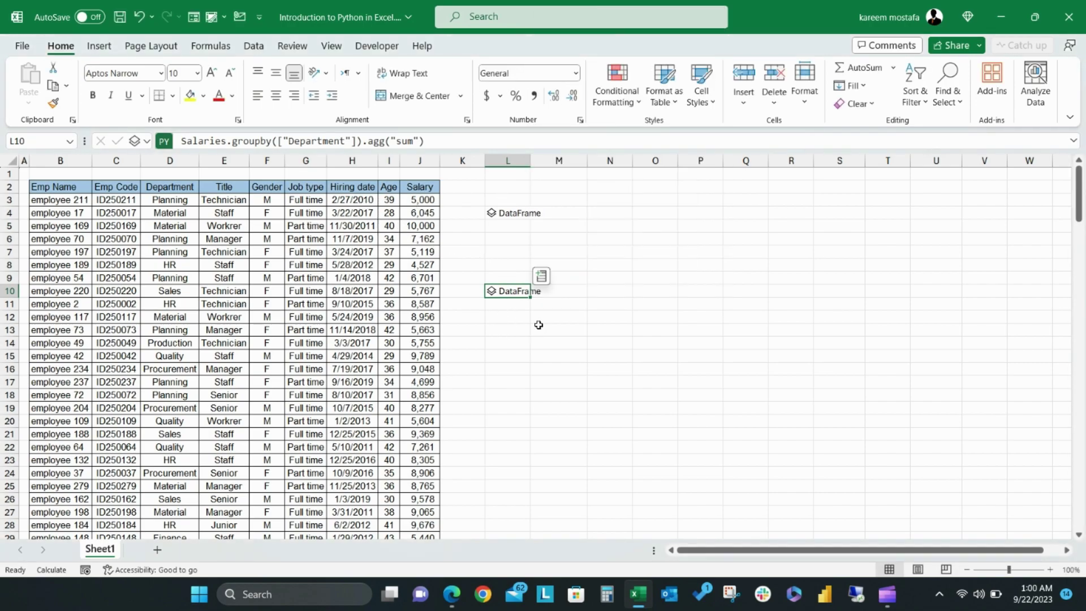
right_click(504, 292)
mouse_move(594, 289)
click(701, 332)
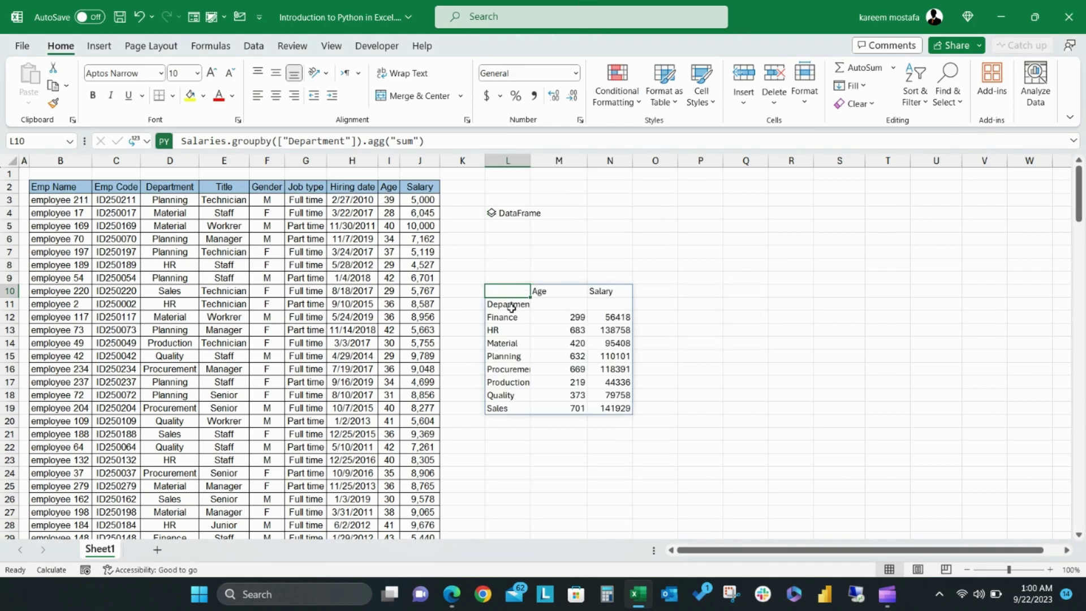
- Return L10 to a Python object and change the aggregation to "max"
right_click(505, 292)
mouse_move(611, 330)
click(702, 330)
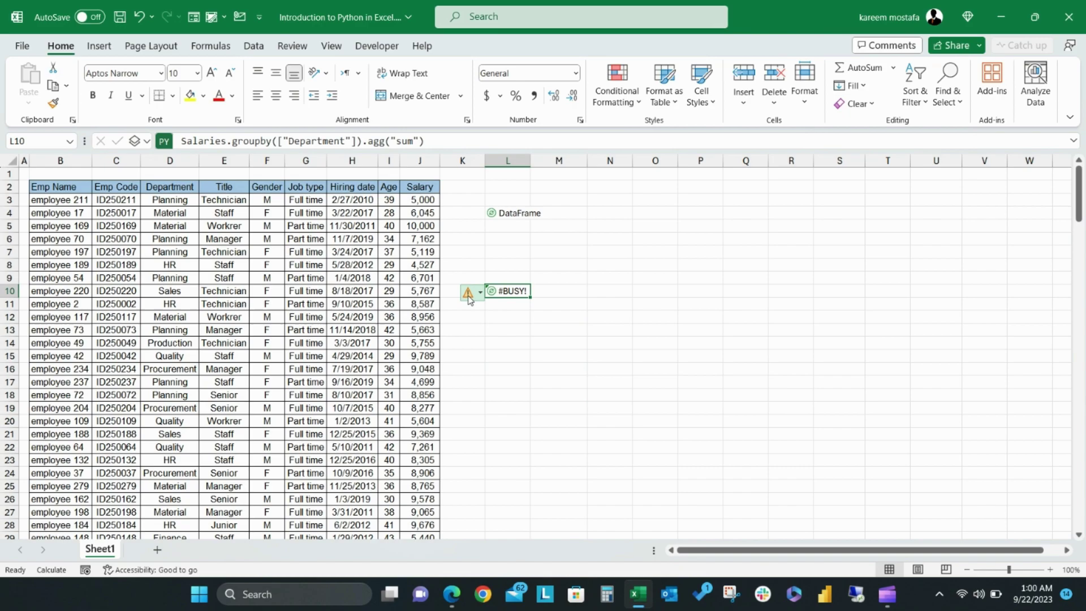
drag(413, 141, 404, 140)
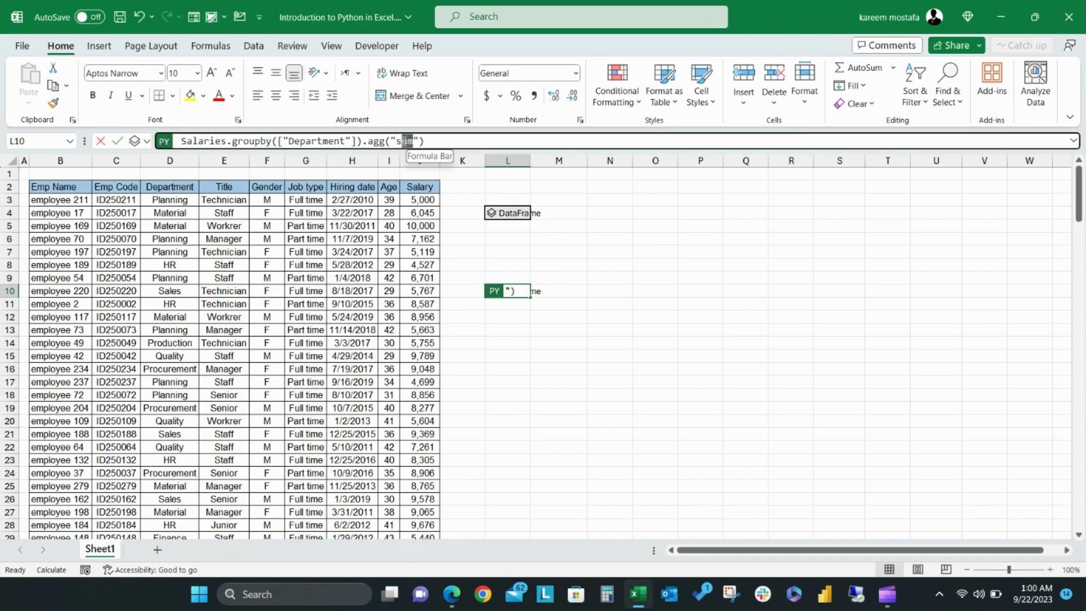
text(max)
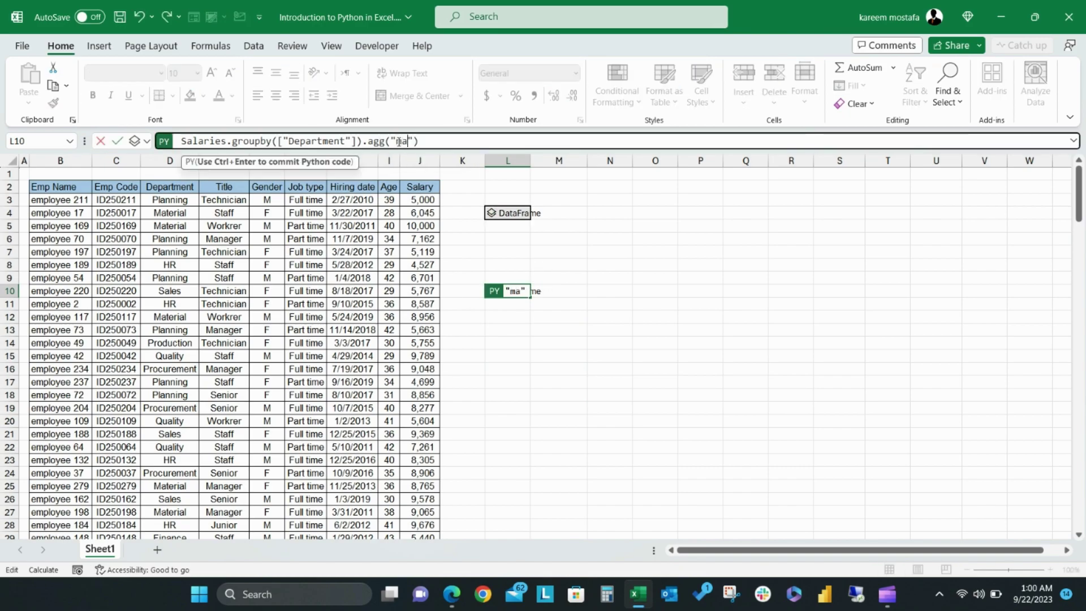
key(ctrl+Return)
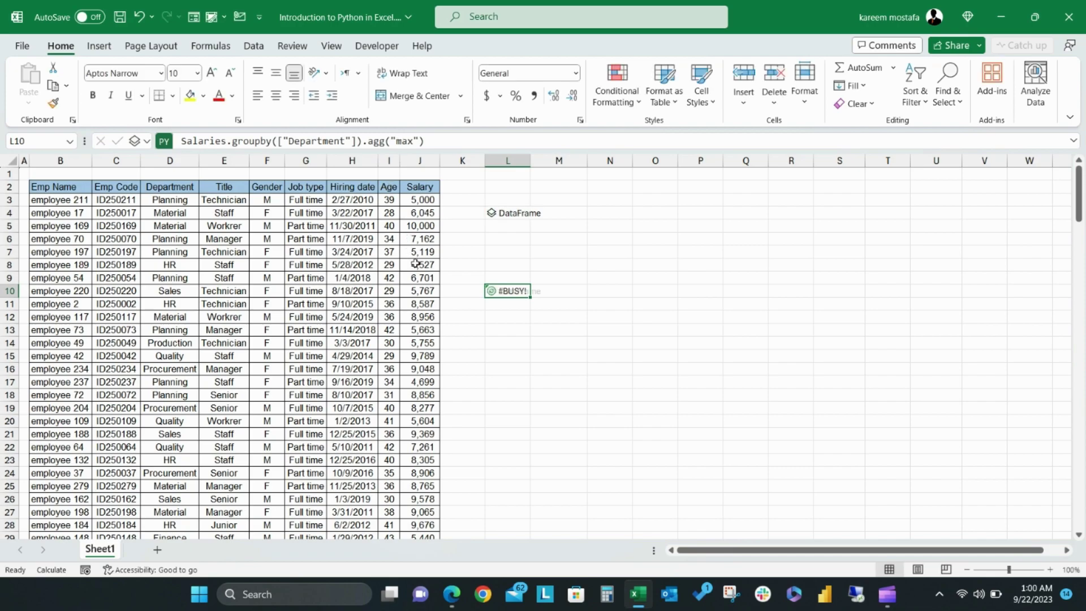
click(492, 292)
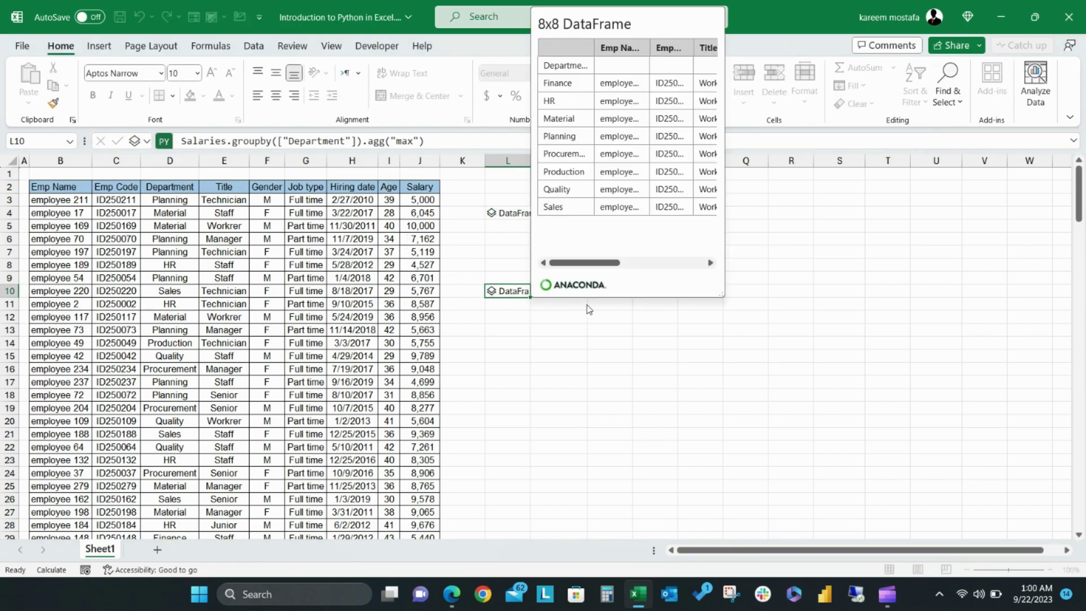
drag(618, 267, 703, 269)
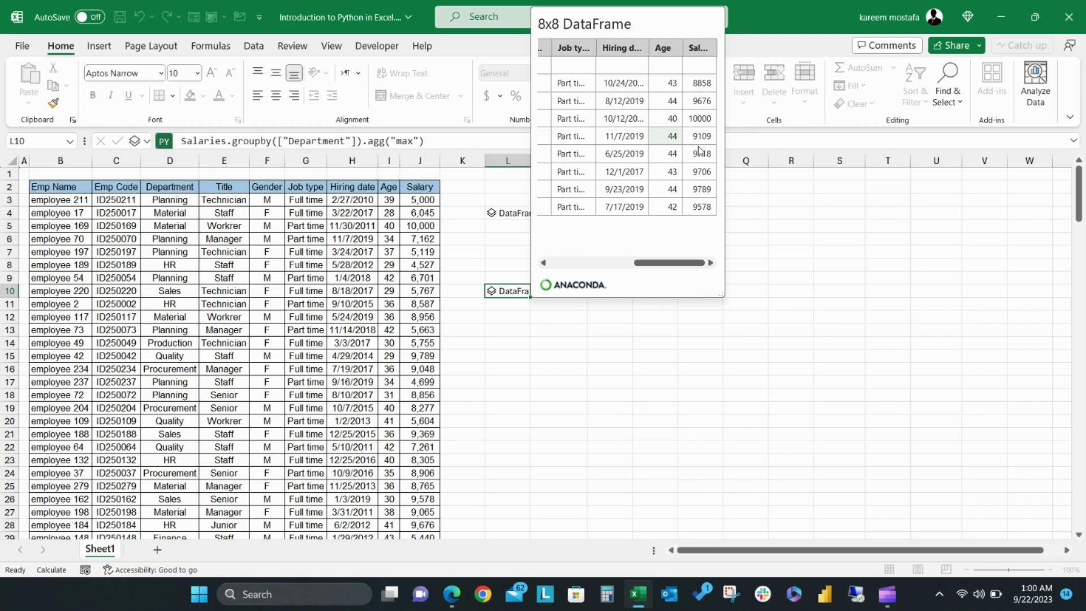
- Change L10's aggregation to "min", then to "mean"
double_click(403, 141)
text(min)
key(ctrl+Return)
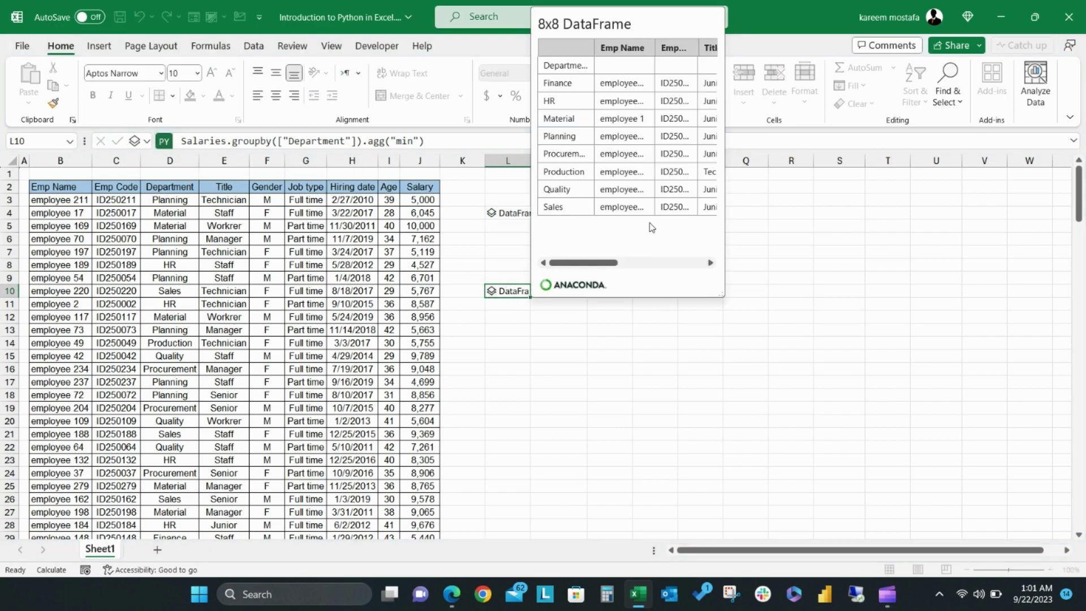
drag(622, 264, 703, 264)
double_click(407, 141)
text(mean)
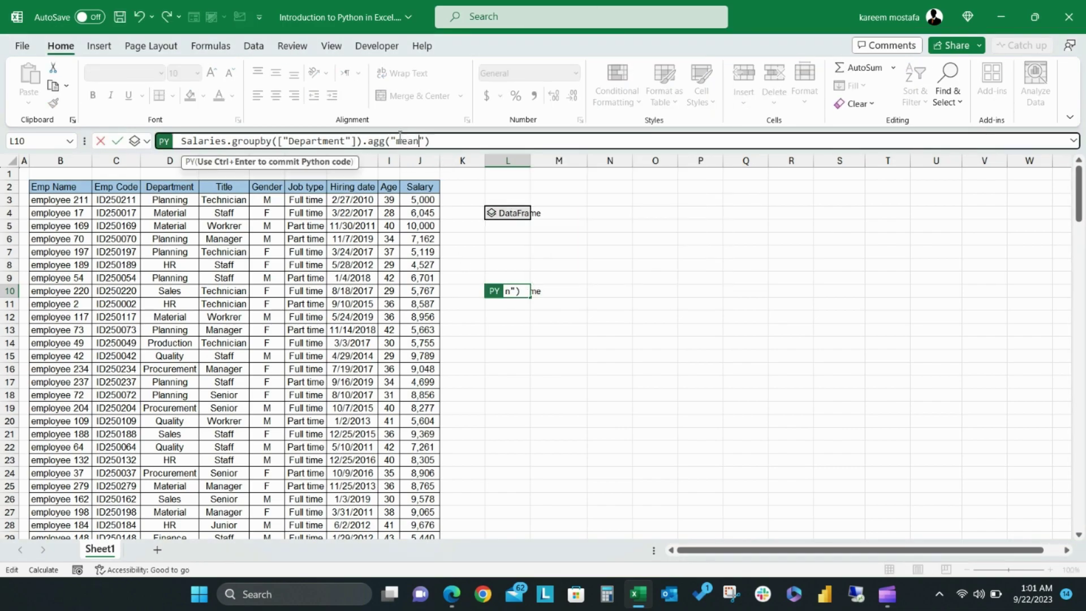
key(ctrl+Return)
- Dismiss the means preview and switch to the Google search page in the browser
click(528, 318)
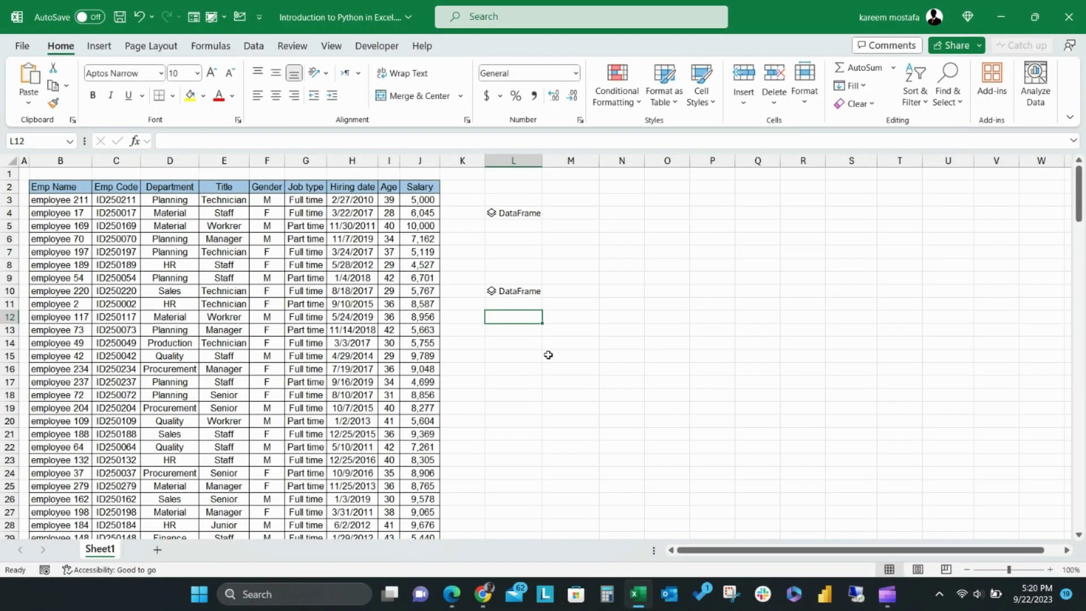
click(548, 355)
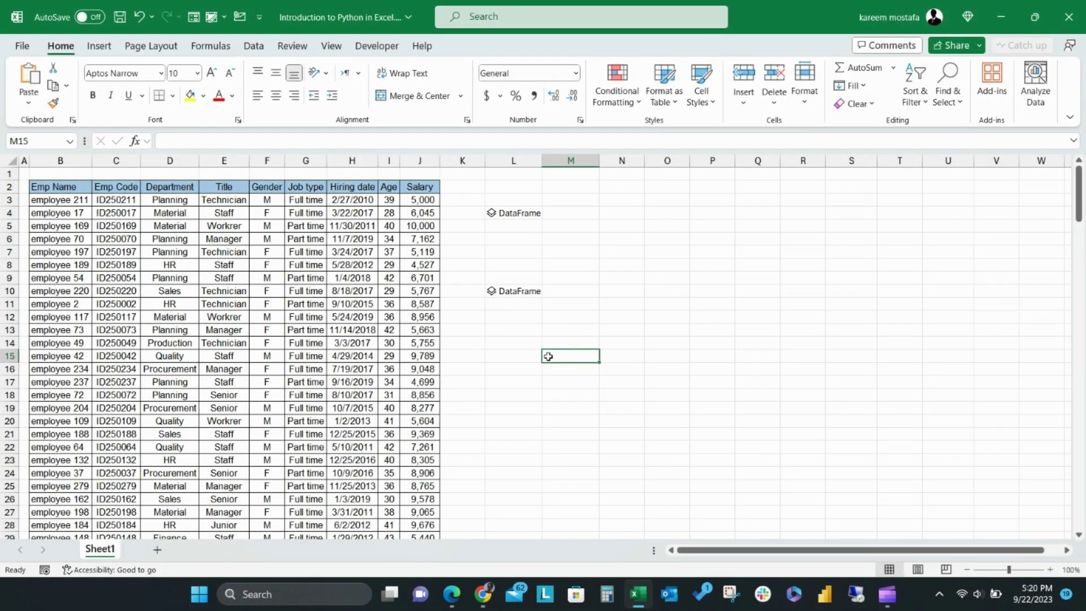
click(509, 357)
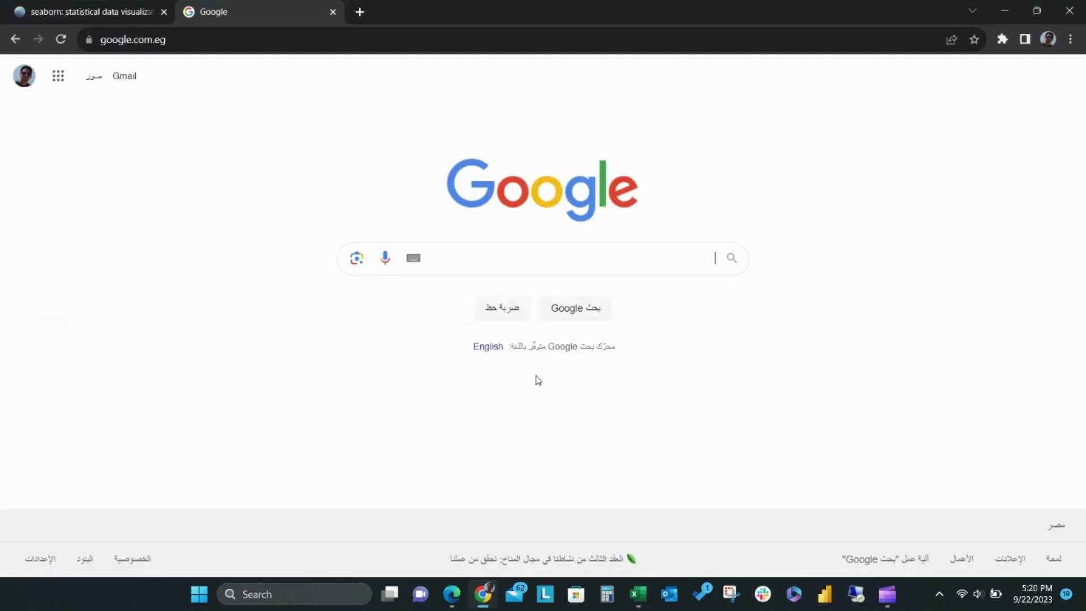
- Search Google for 'python functions' and open the Built-in Functions documentation
text(python functi)
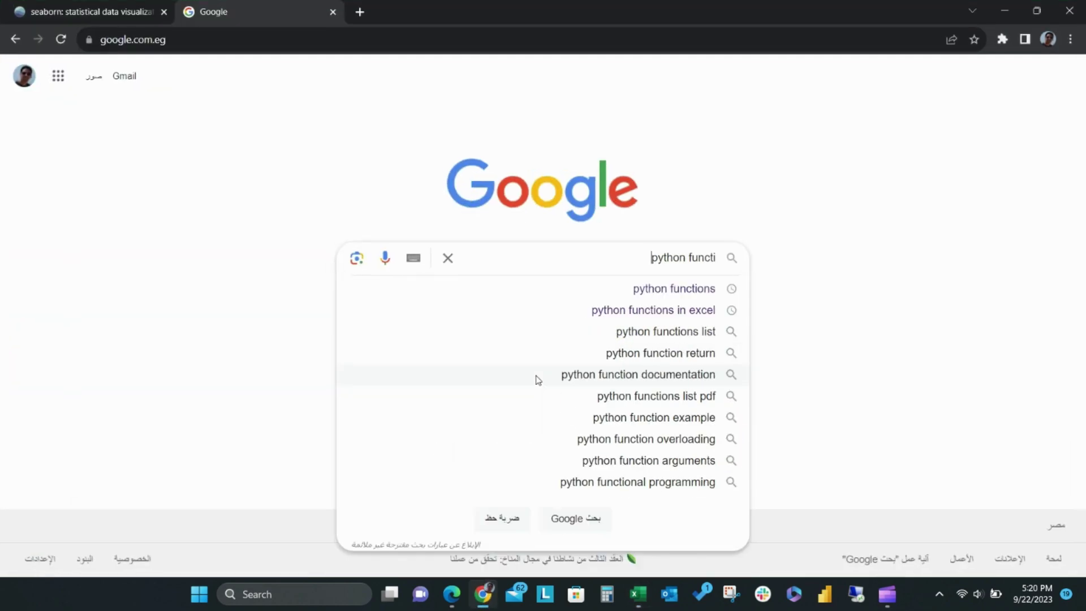
text(ons)
key(Return)
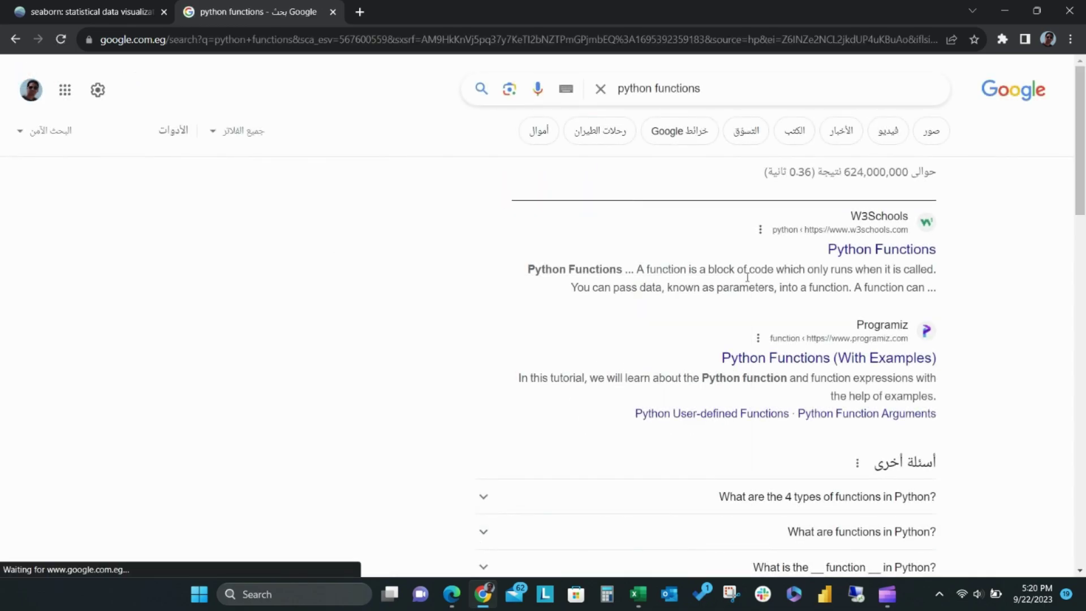
scroll(750, 283, down, 7)
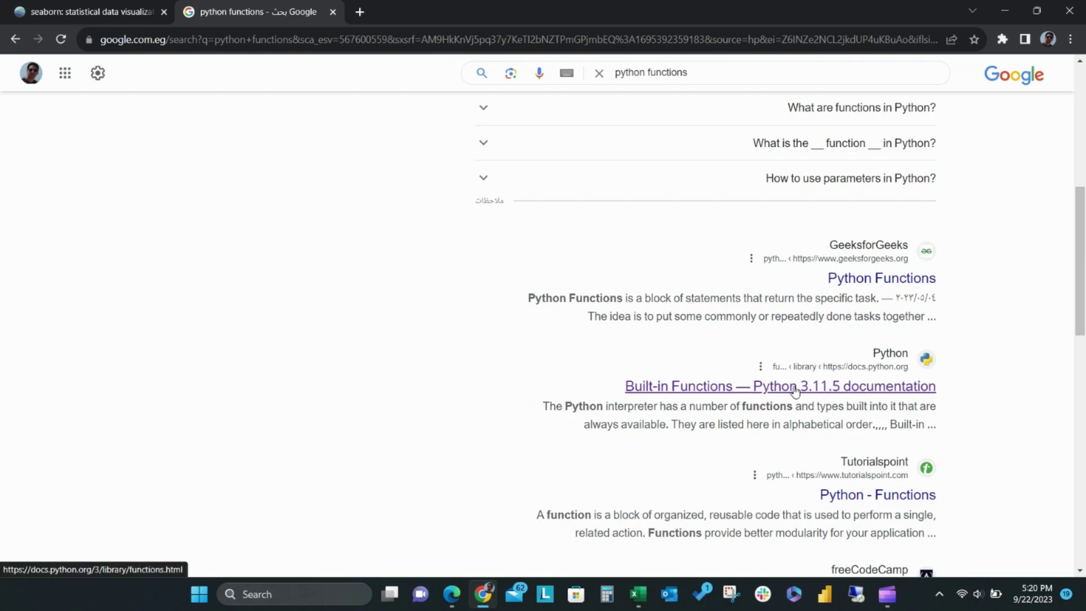
click(794, 389)
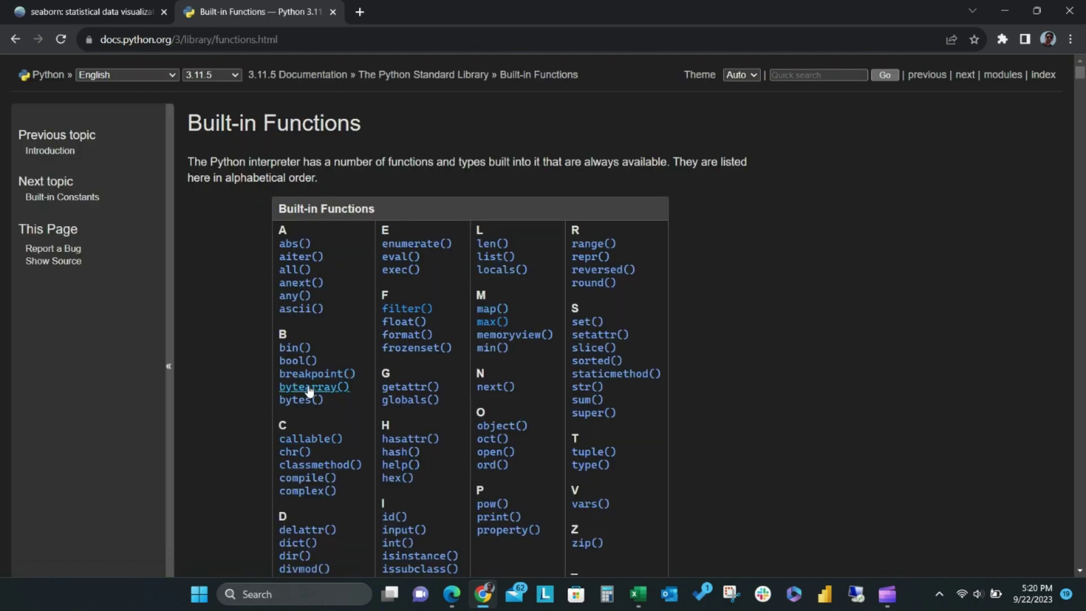
- Read the max() entry and the neighbouring built-in function descriptions
click(490, 322)
scroll(398, 370, down, 5)
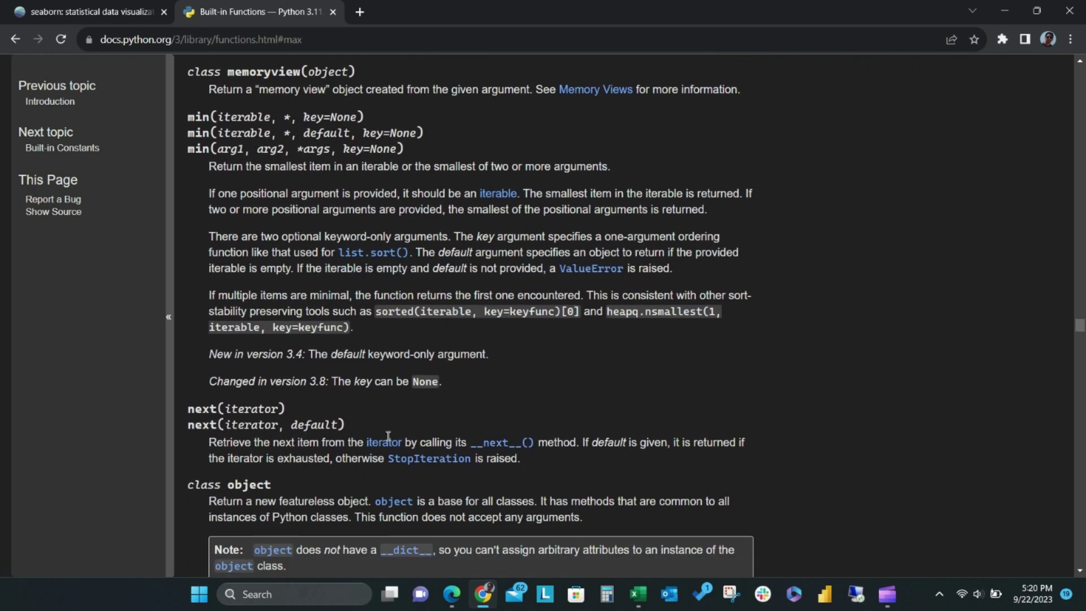
scroll(388, 435, down, 9)
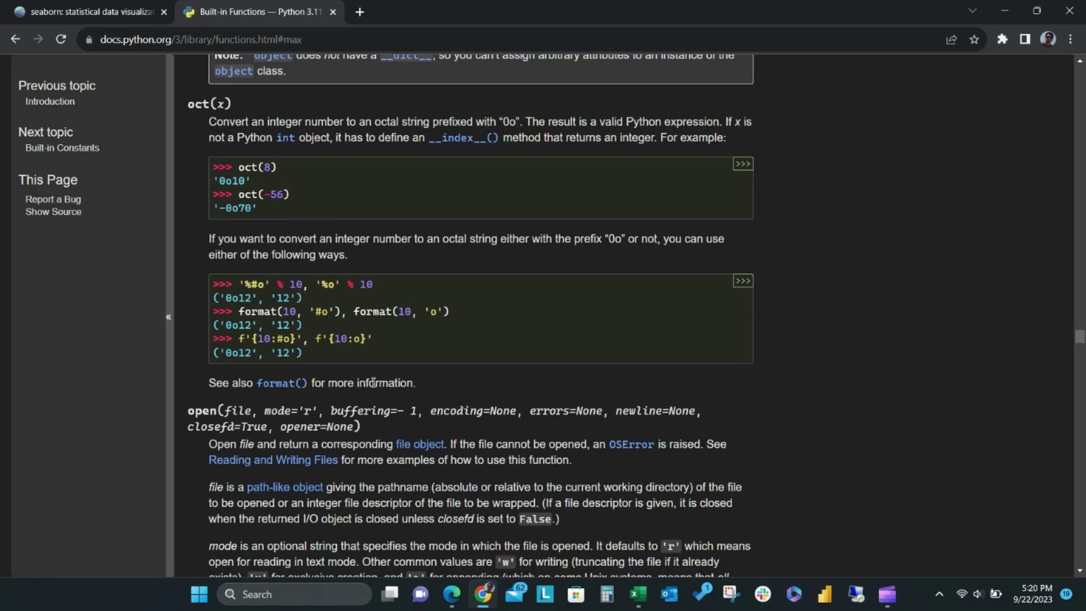
scroll(373, 382, down, 10)
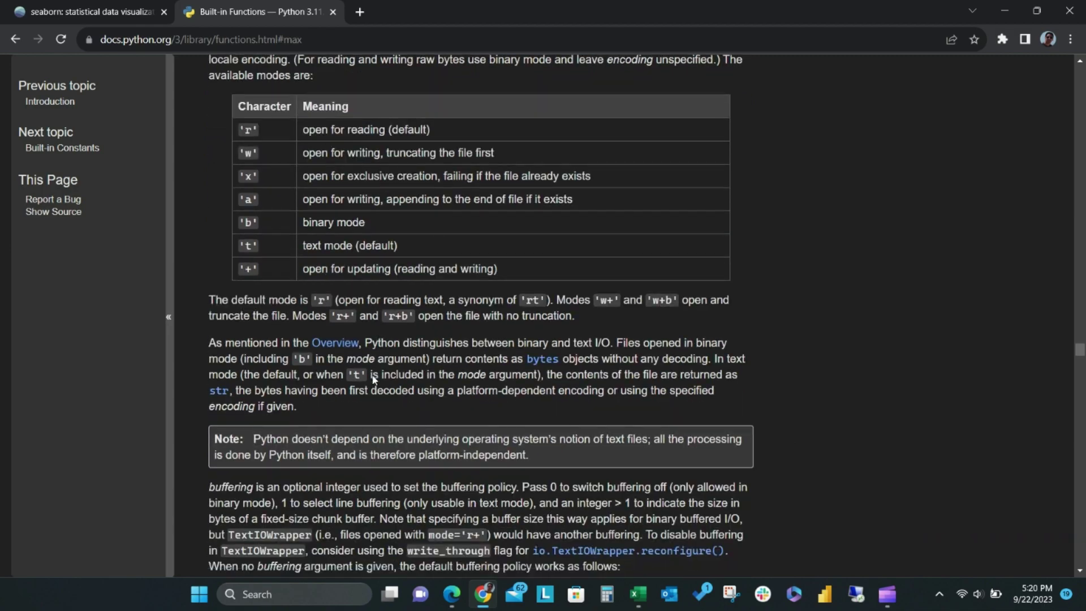
key(ctrl+t)
- Copy the 'Scatterplot with marginal ticks' code from the seaborn.pydata.org gallery
text(seab)
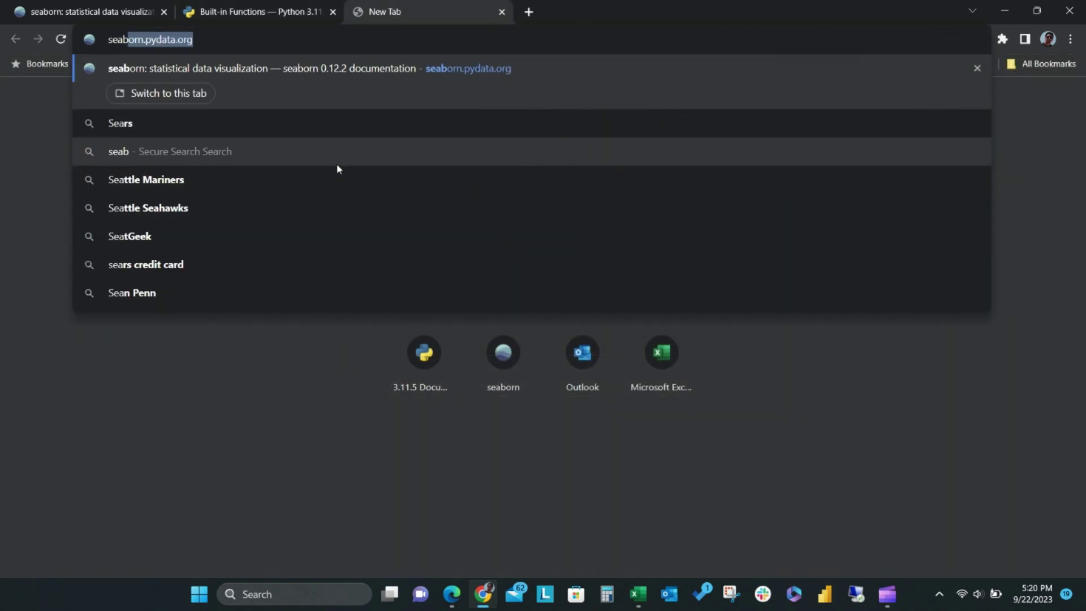
text(orn.pyd)
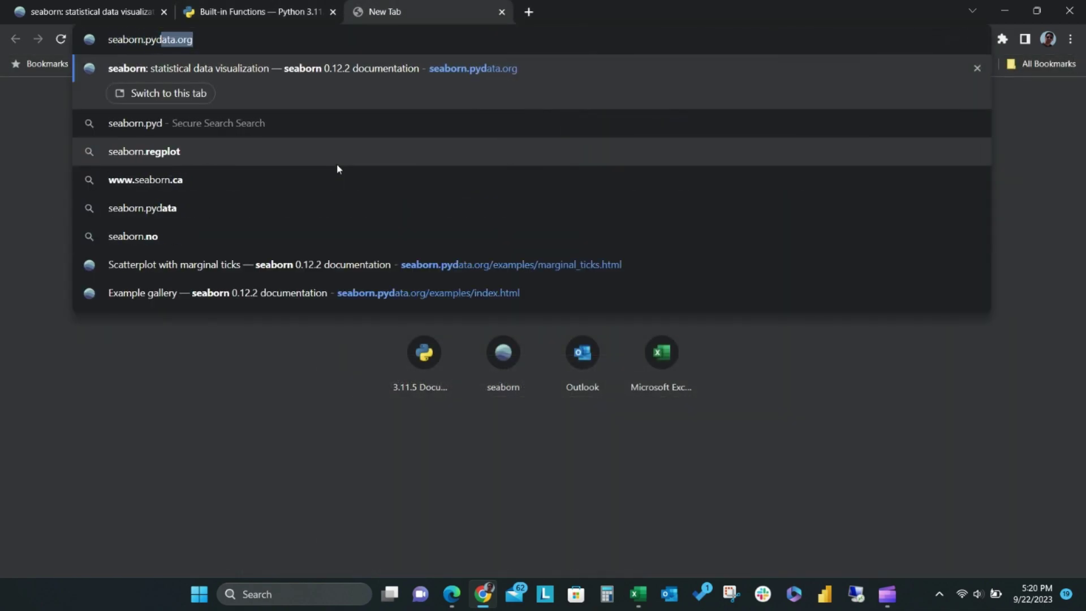
text(ata.org)
key(Return)
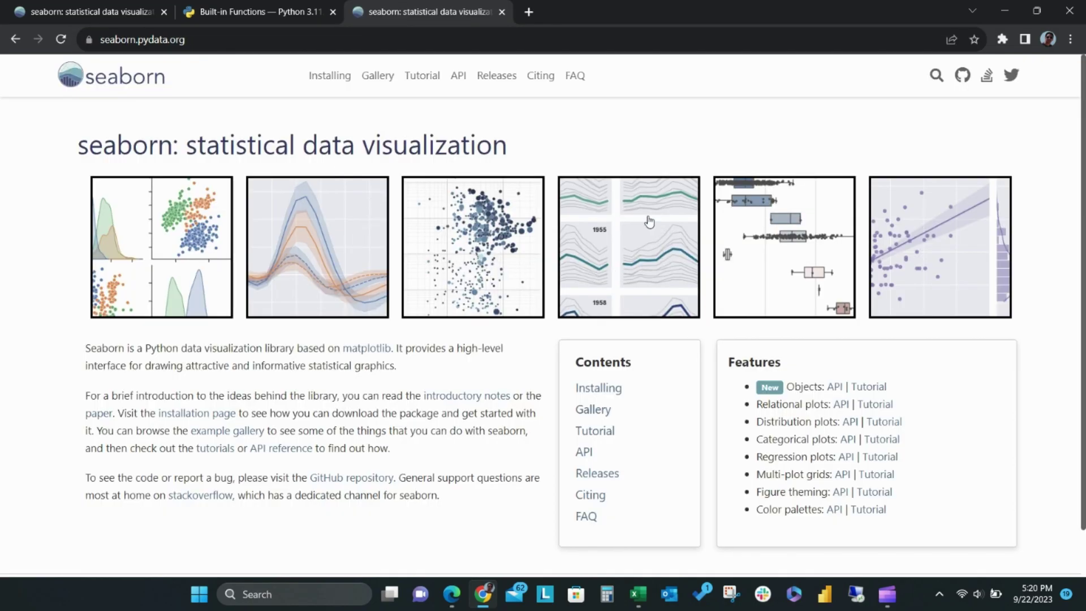
click(378, 76)
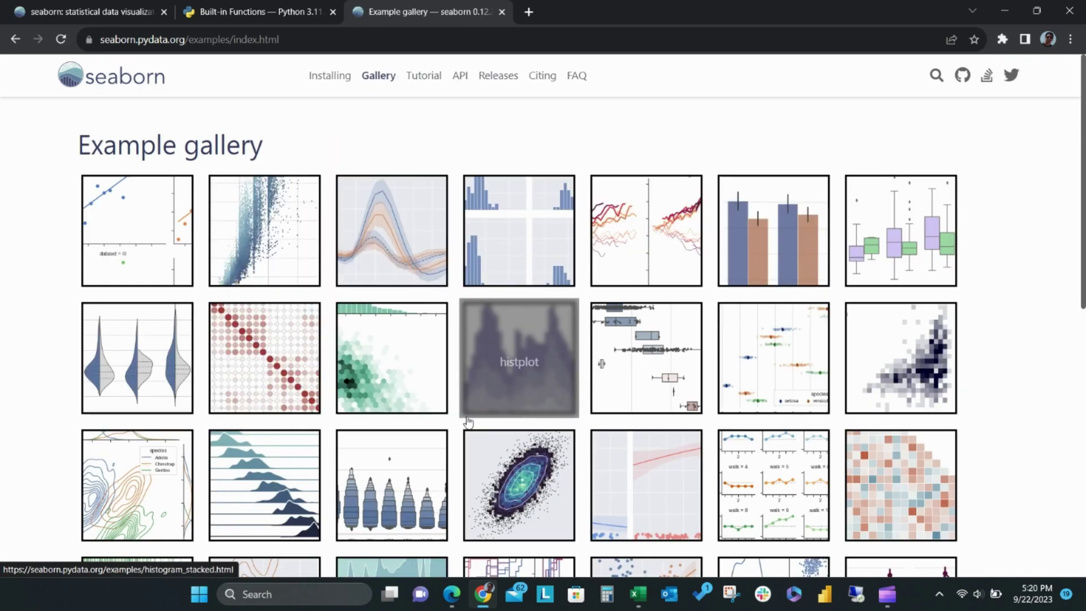
scroll(467, 422, down, 9)
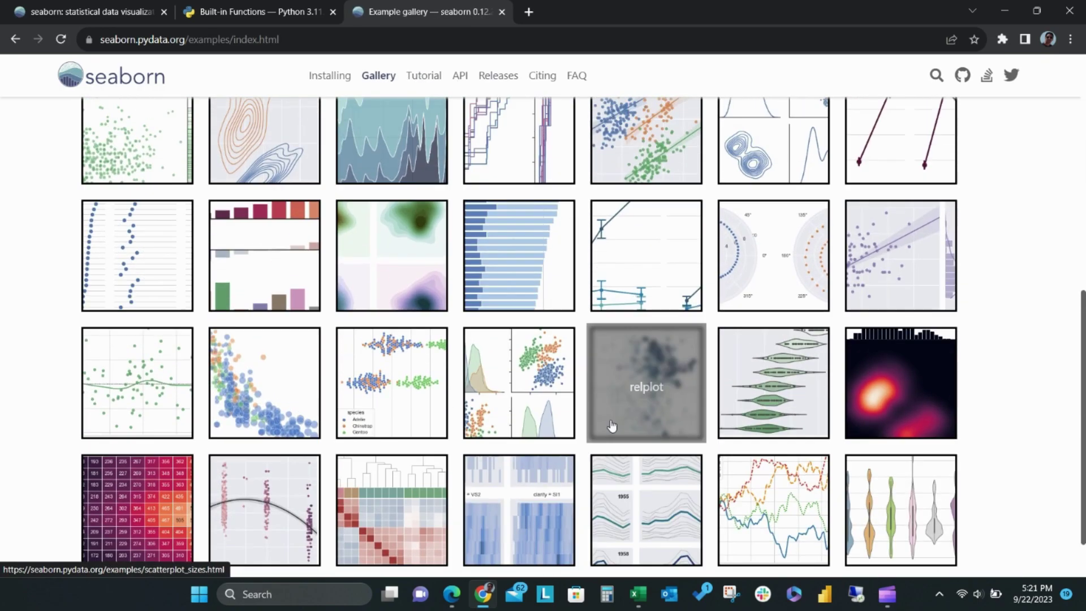
scroll(610, 426, up, 3)
click(135, 277)
scroll(509, 368, down, 3)
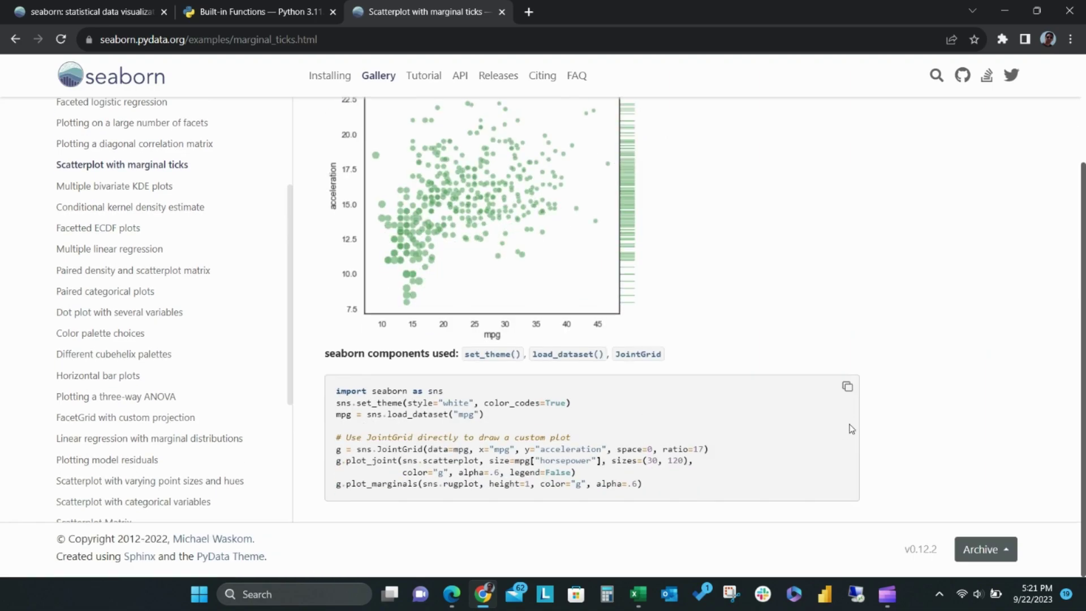
click(847, 388)
click(637, 593)
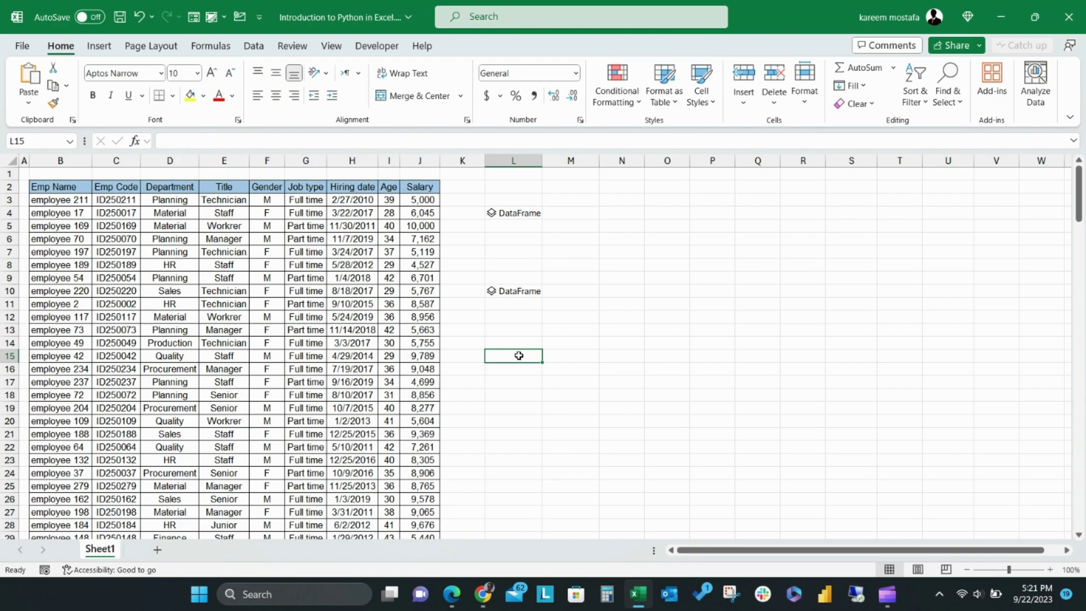
- Paste the seaborn code into L15 with data=Salaries, x=Age, y=Salary, run it, and preview the Image
text(=py)
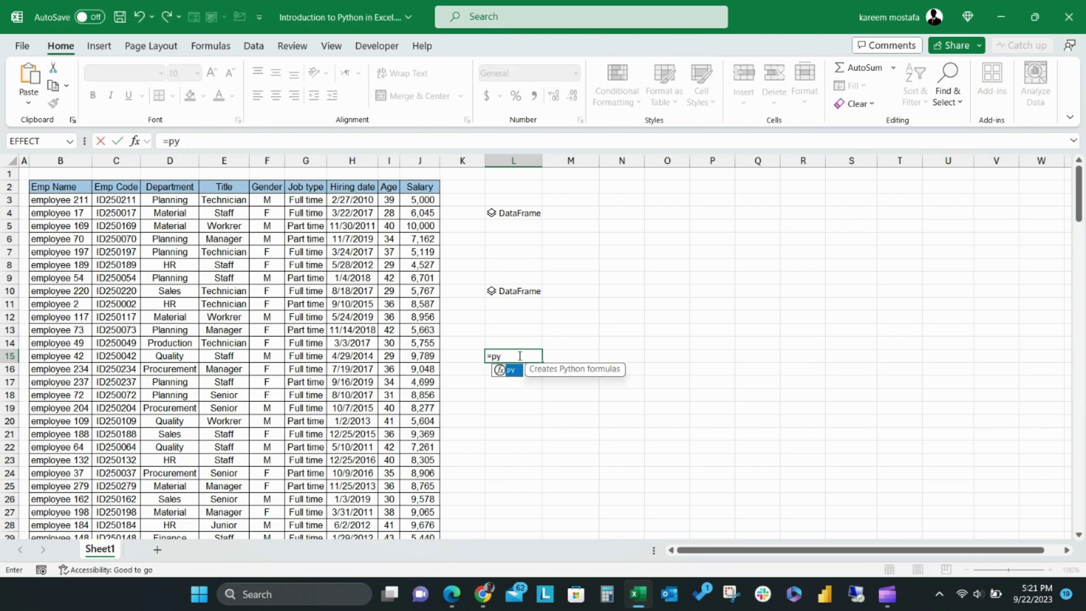
key(Tab)
key(ctrl+v)
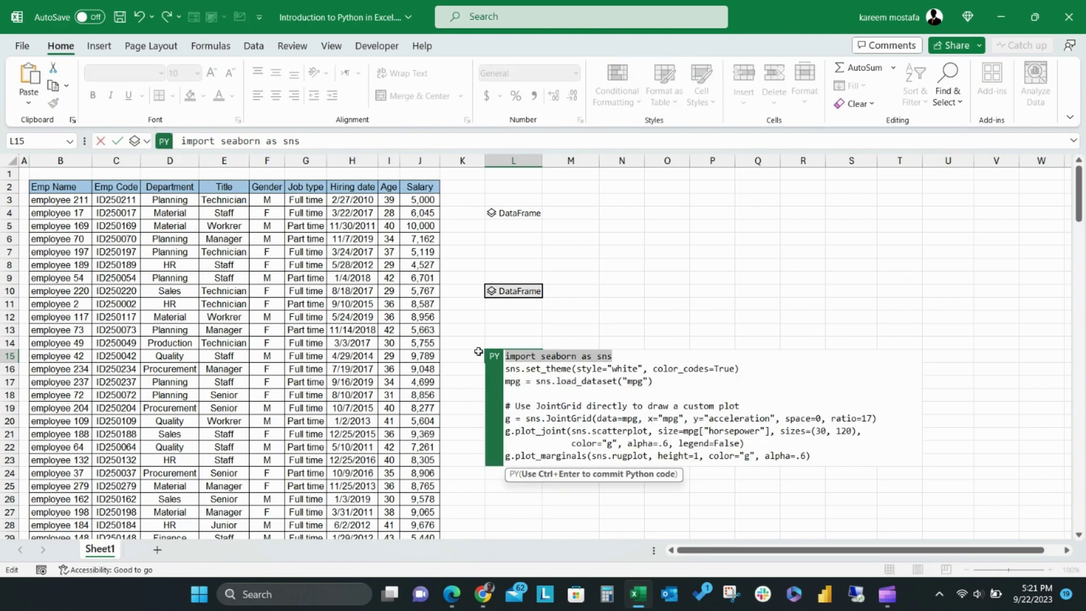
text(Salaries, x=Salaries["Age"], y=Salaries["Salary"])
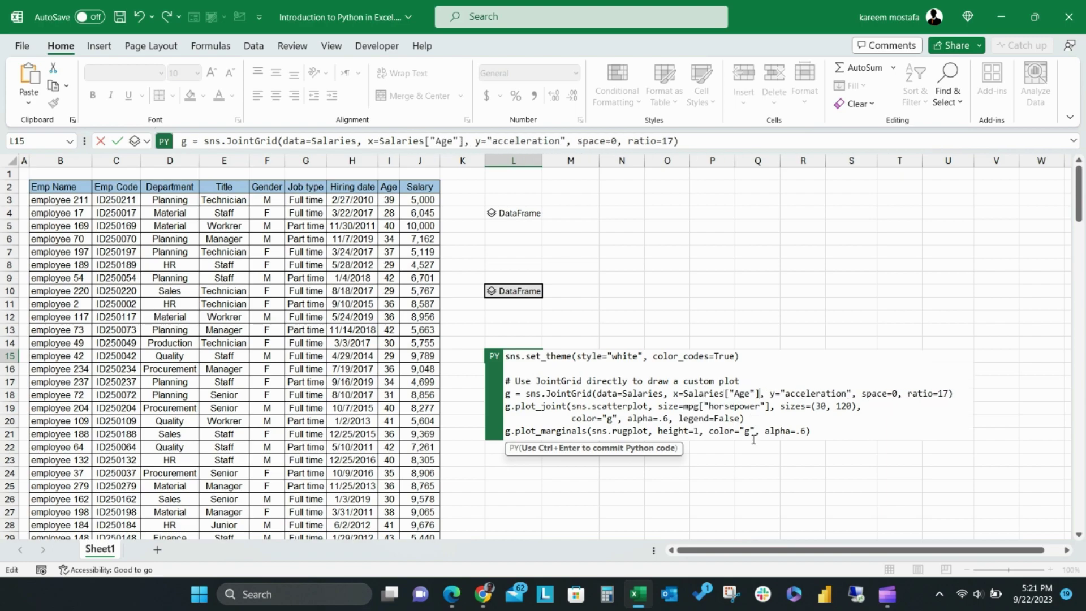
drag(683, 405, 775, 406)
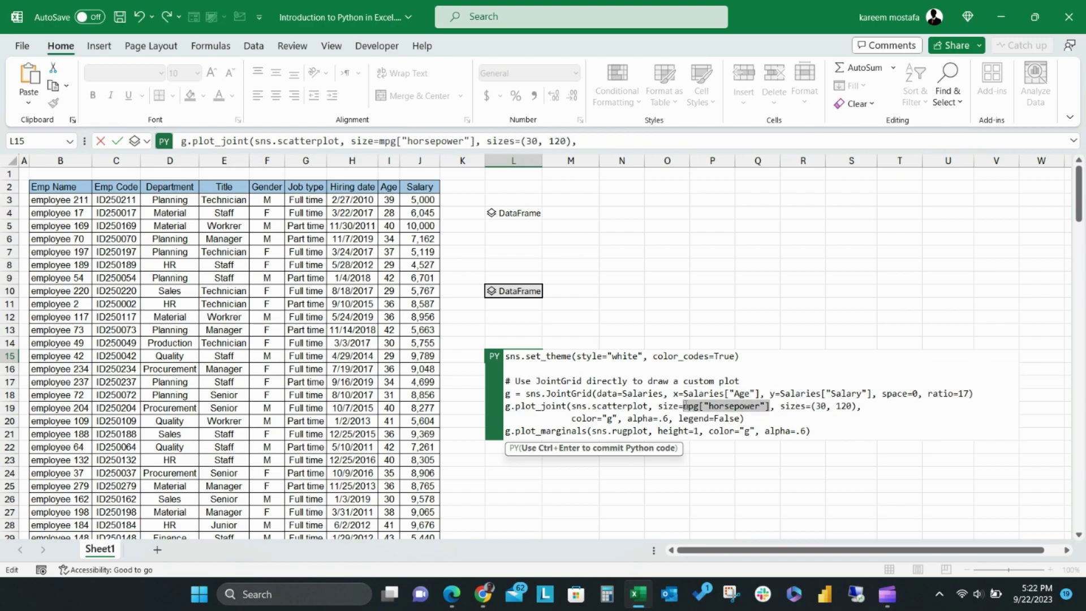
key(ctrl+Return)
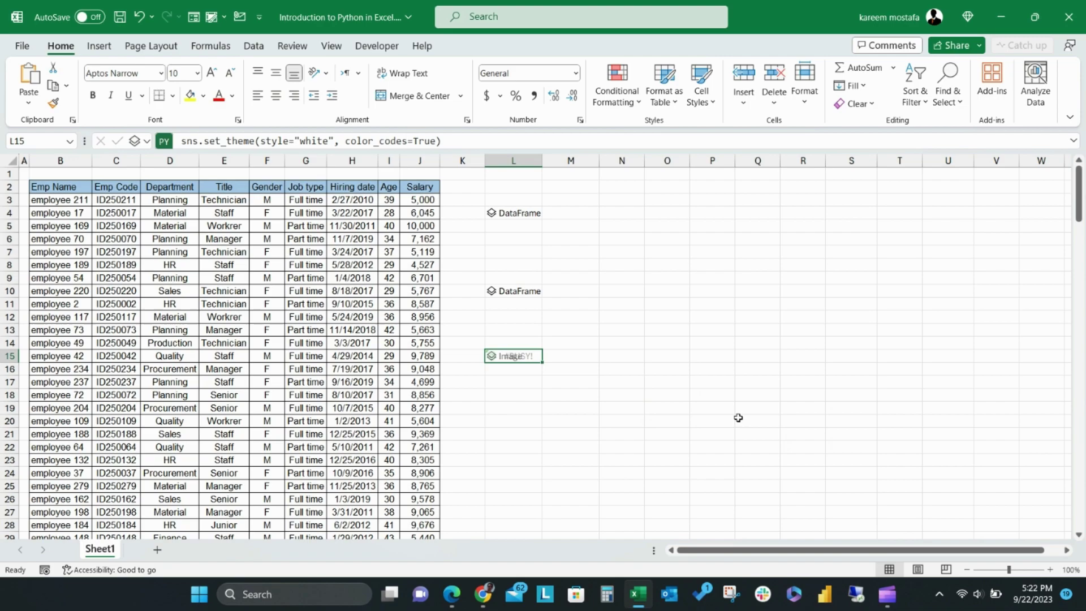
click(513, 394)
click(492, 356)
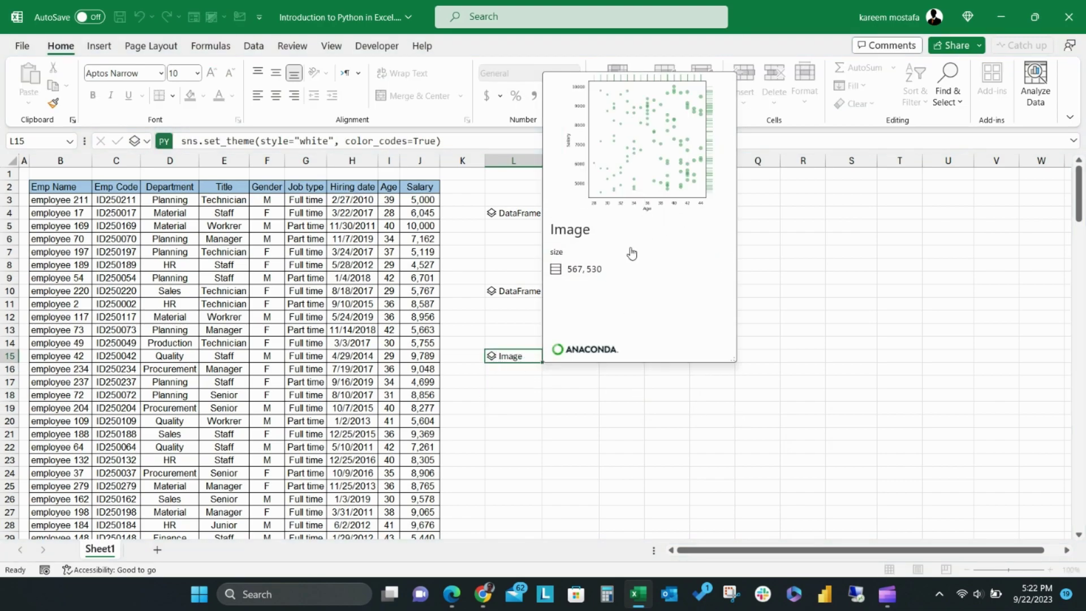
- Output L15's scatter plot as an Excel value picture in the cell
right_click(515, 357)
mouse_move(607, 291)
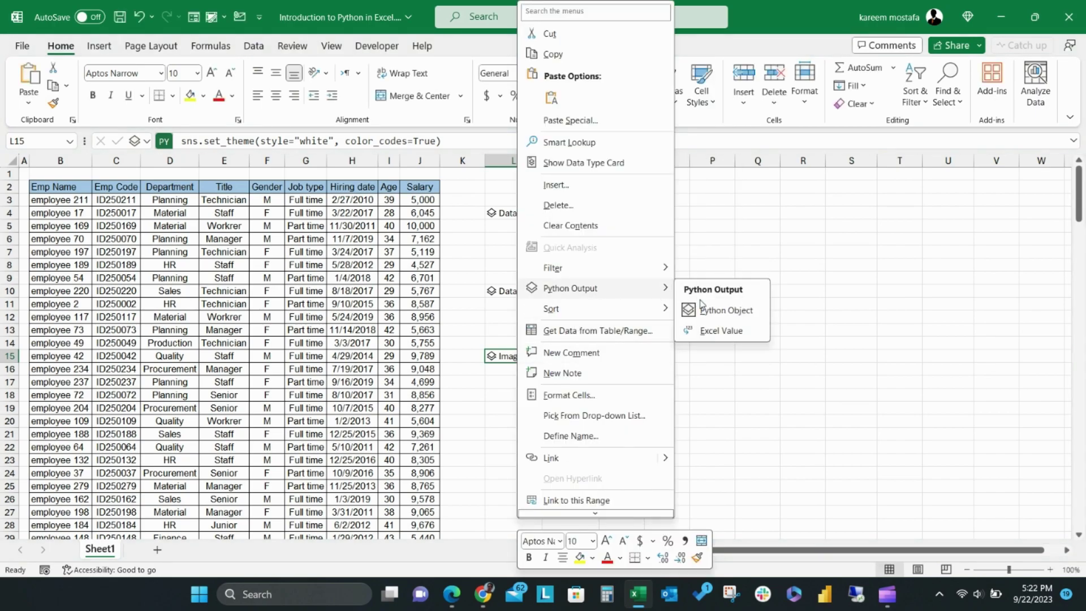
click(714, 331)
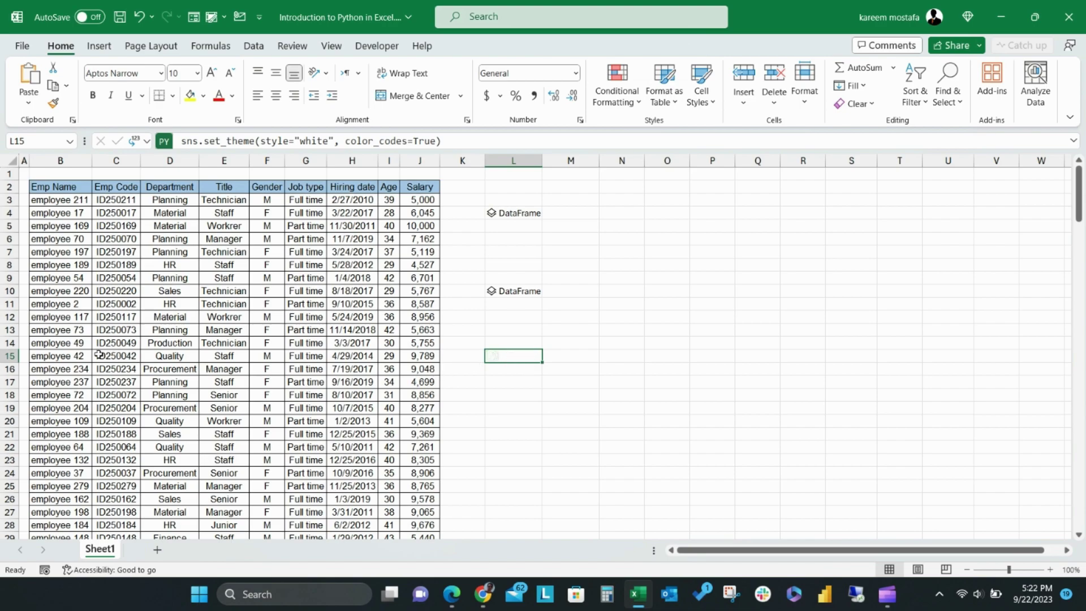
- Enlarge row 15 and column L to view the plot, then undo the resizing
click(12, 355)
drag(17, 362, 19, 484)
click(514, 161)
drag(542, 161, 727, 179)
click(662, 432)
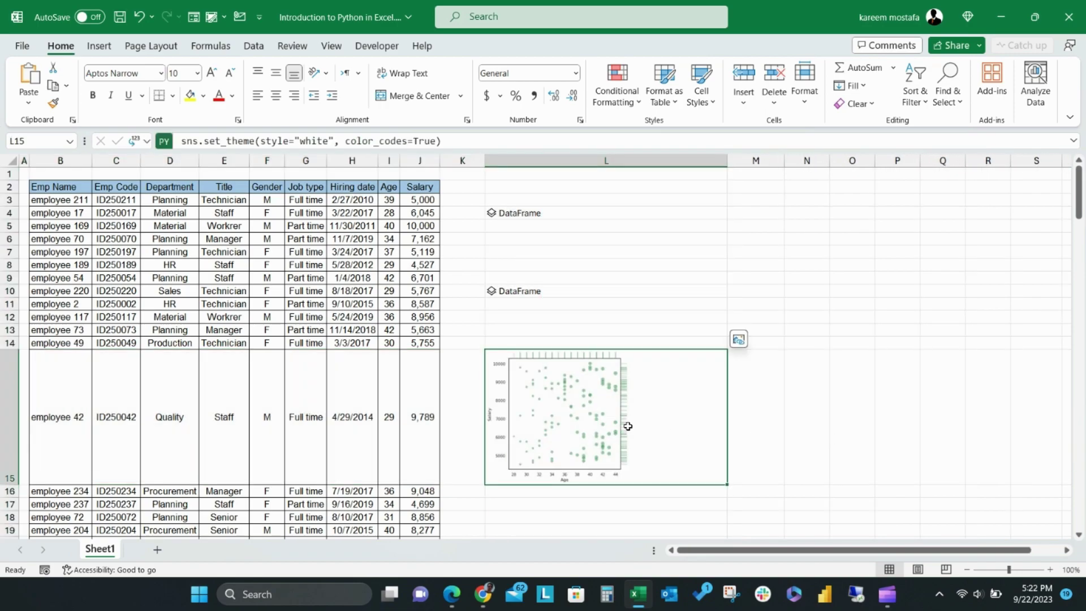
key(ctrl+z)
key(ctrl+z)
- Create a linked reference picture of L15's Salary-vs-Age scatter plot and position it over columns N to U
click(524, 356)
right_click(526, 356)
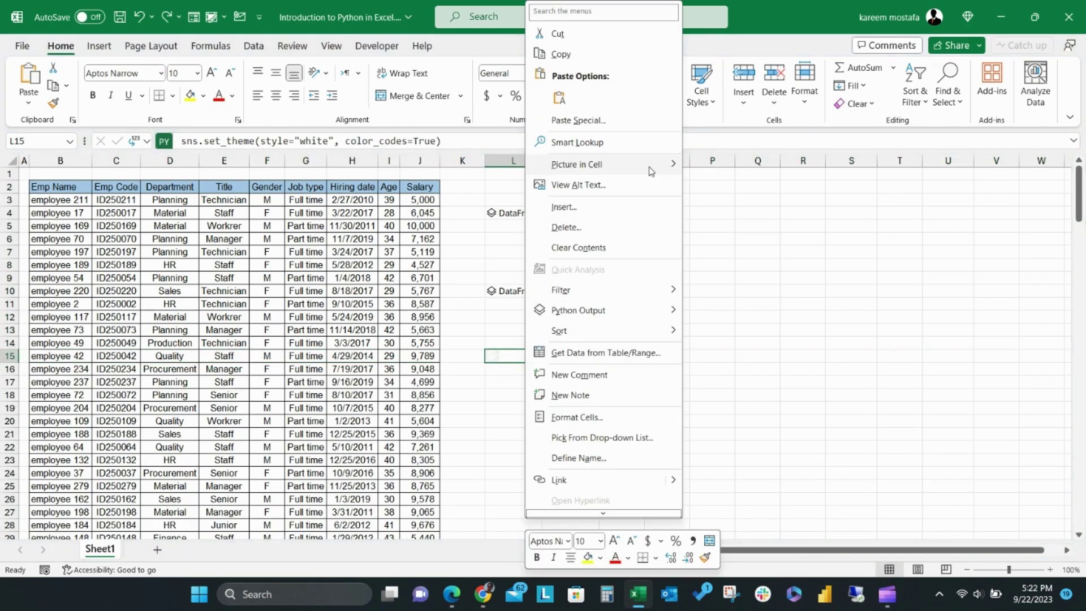
mouse_move(652, 171)
click(736, 185)
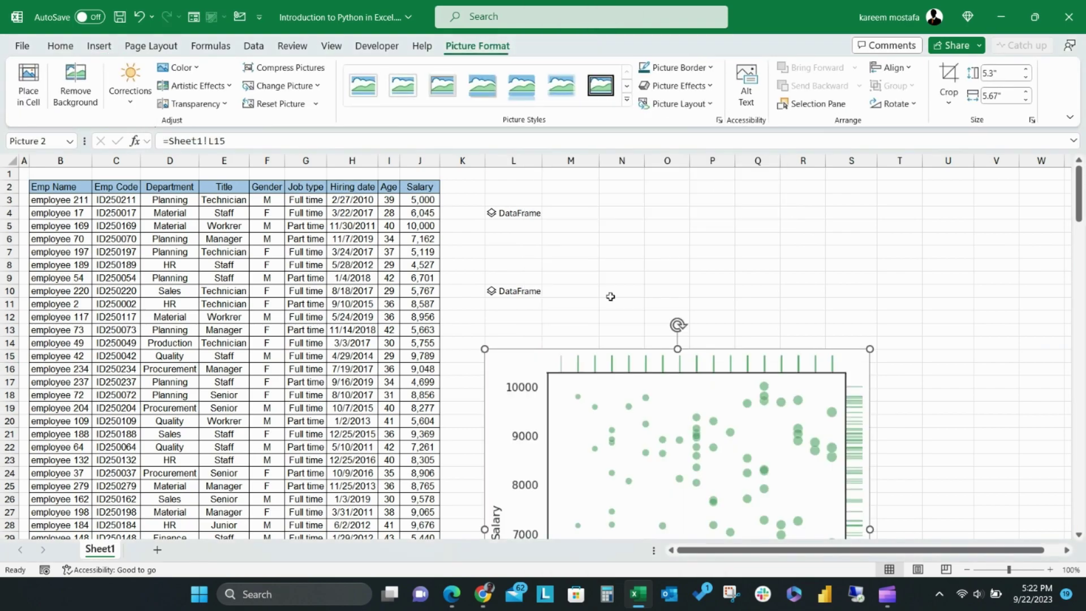
drag(631, 333, 733, 169)
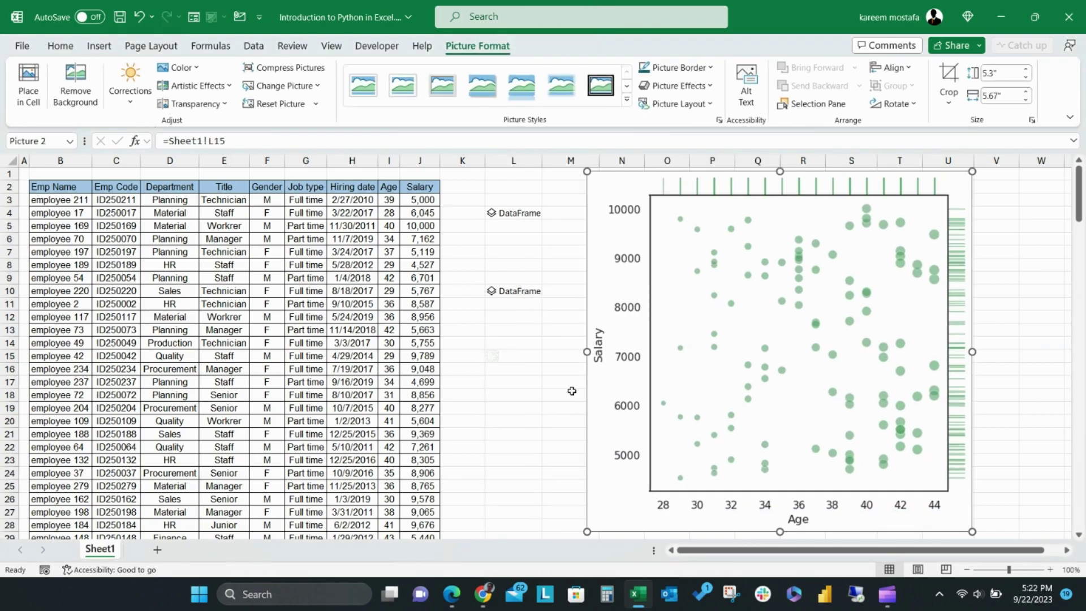
click(551, 392)
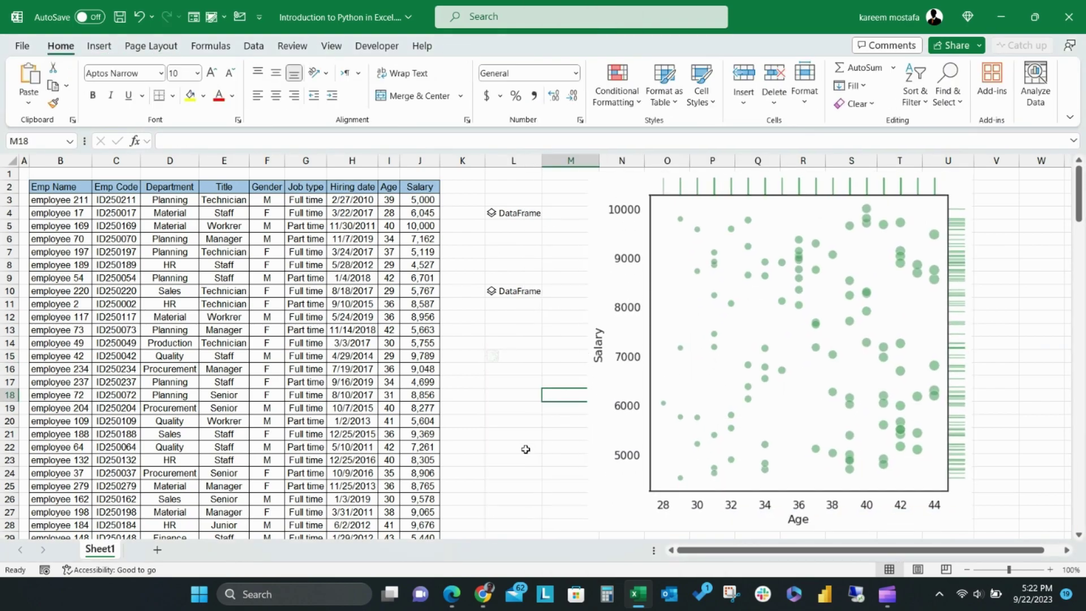
click(514, 409)
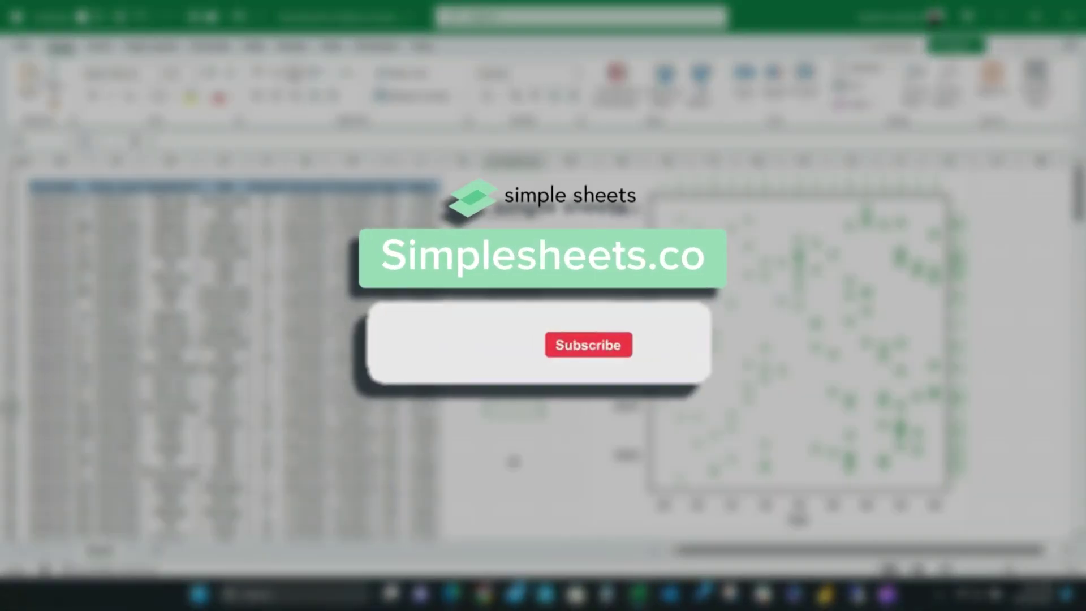